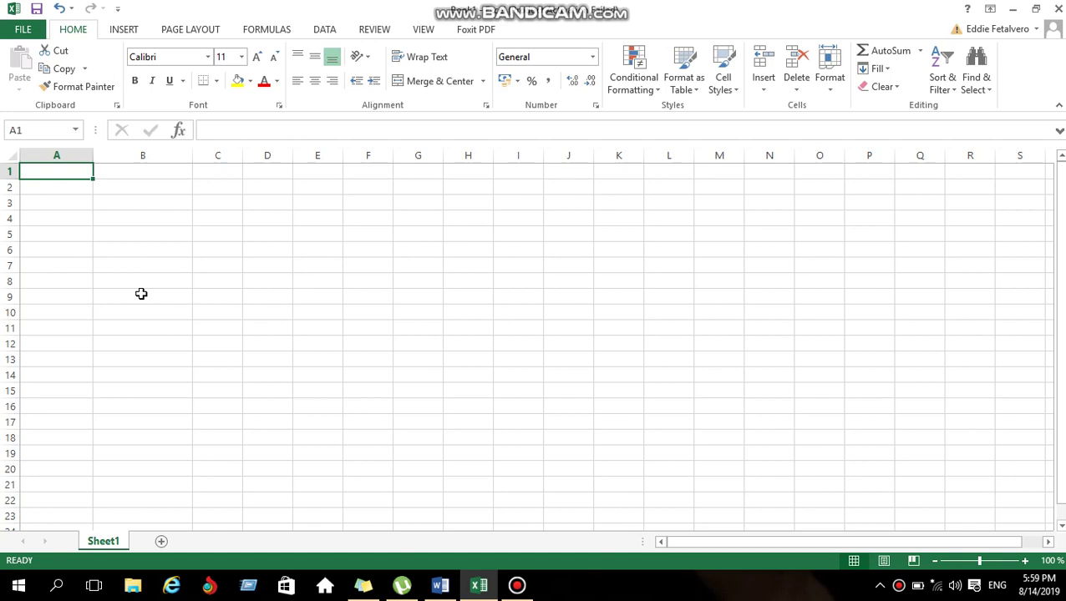
Enter the headers Variable Name, Label, Code and Value in cells A1 through D1.
{"action": "type", "text": "Variable "}
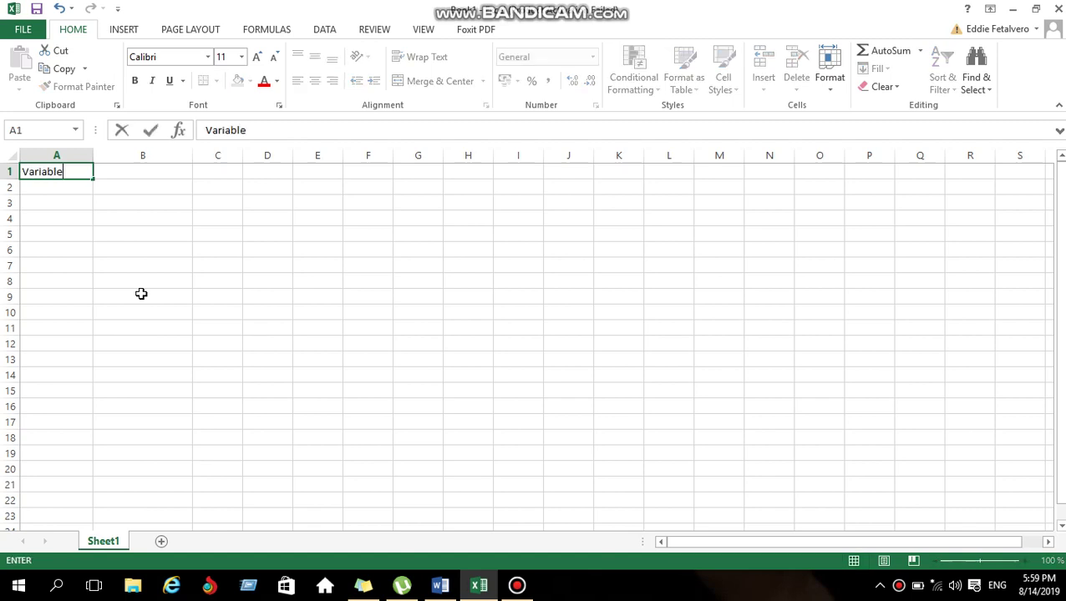
{"action": "type", "text": "Name"}
{"action": "key", "text": "Tab"}
{"action": "type", "text": "Label"}
{"action": "key", "text": "Tab"}
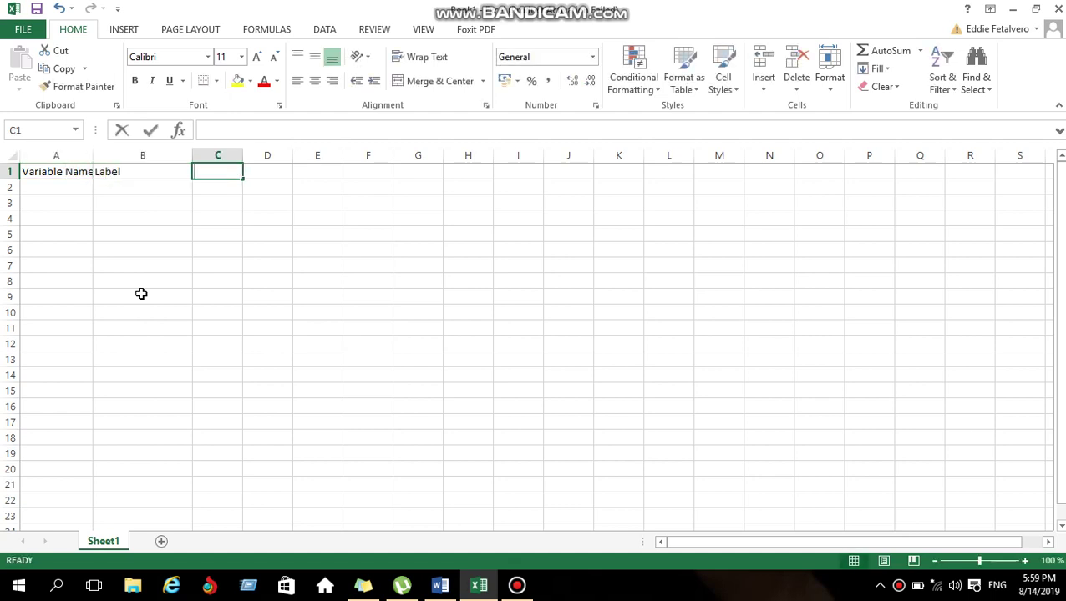
{"action": "type", "text": "Code"}
{"action": "key", "text": "Tab"}
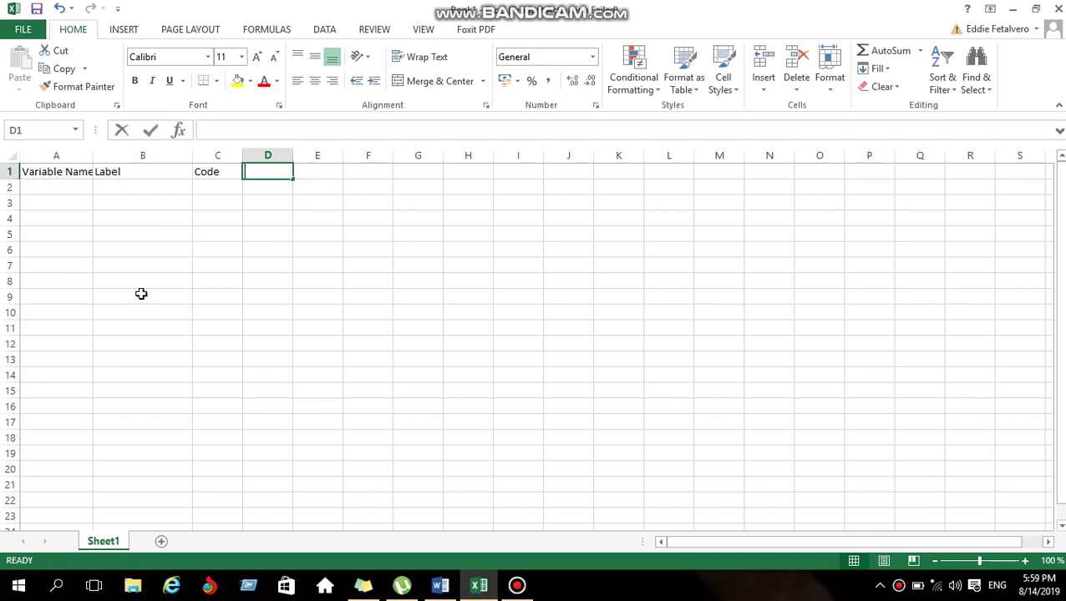
{"action": "type", "text": "Value"}
{"action": "key", "text": "BackSpace"}
{"action": "type", "text": "e"}
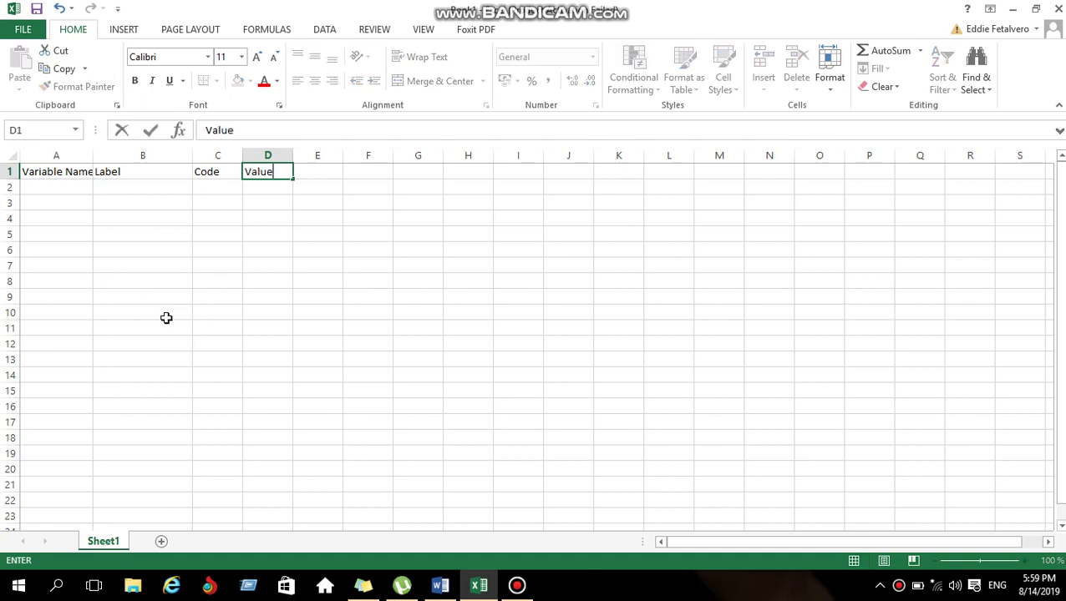
{"action": "left_click", "coordinate": [171, 313]}
Widen columns A and B so the Variable Name and Label headers fit comfortably.
{"action": "mouse_move", "coordinate": [92, 157]}
{"action": "left_mouse_down"}
{"action": "mouse_move", "coordinate": [127, 157]}
{"action": "mouse_move", "coordinate": [109, 157]}
{"action": "left_mouse_up"}
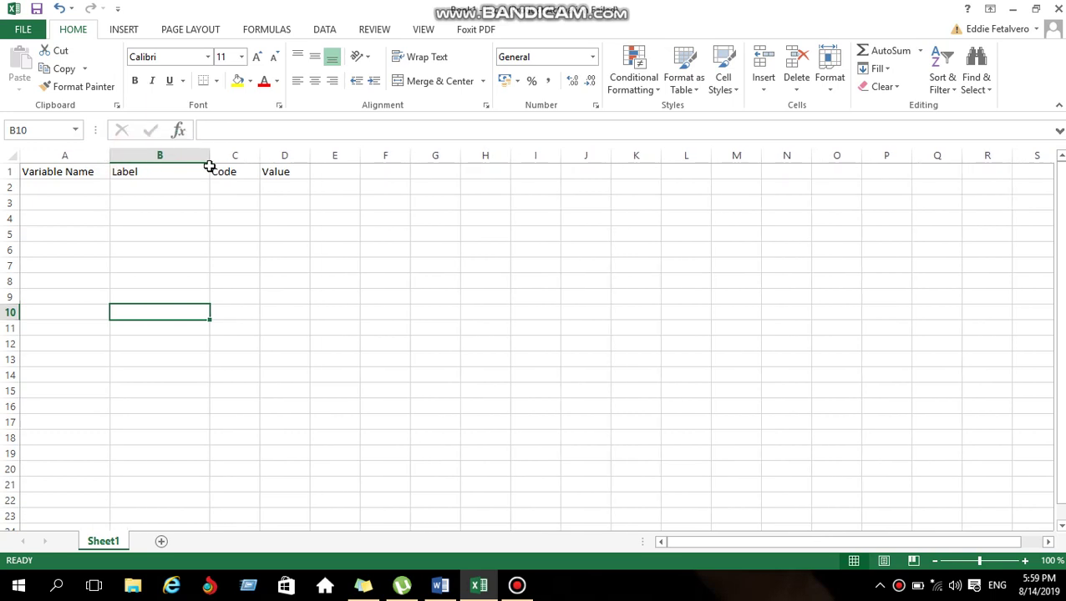
{"action": "left_click_drag", "start_coordinate": [209, 166], "coordinate": [296, 157]}
{"action": "left_click", "coordinate": [64, 188]}
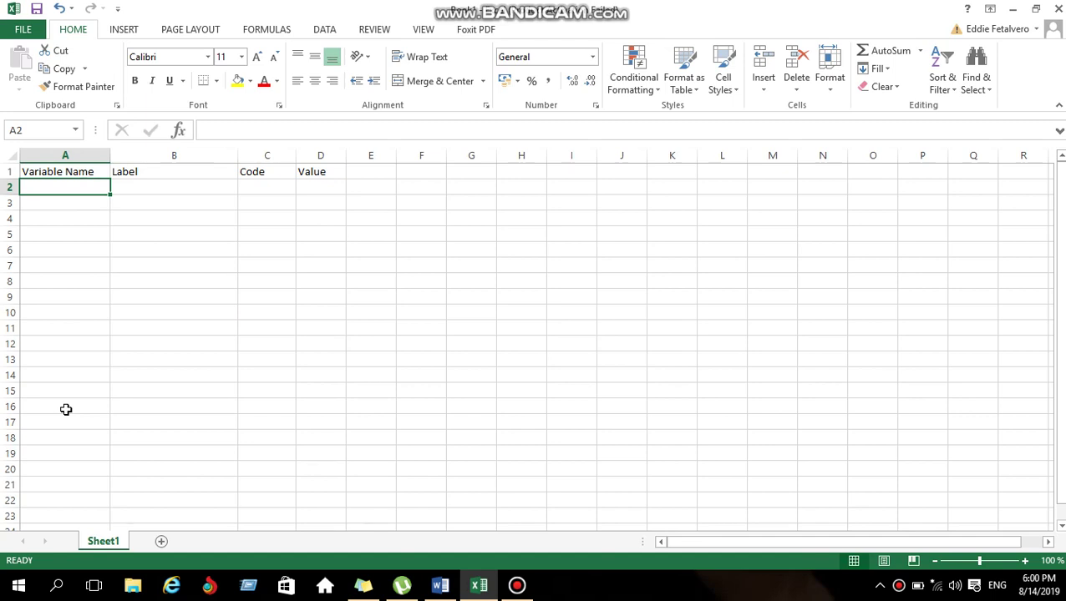
Add the Name variable in row 2 with label Name and code As is.
{"action": "type", "text": "Name"}
{"action": "key", "text": "Tab"}
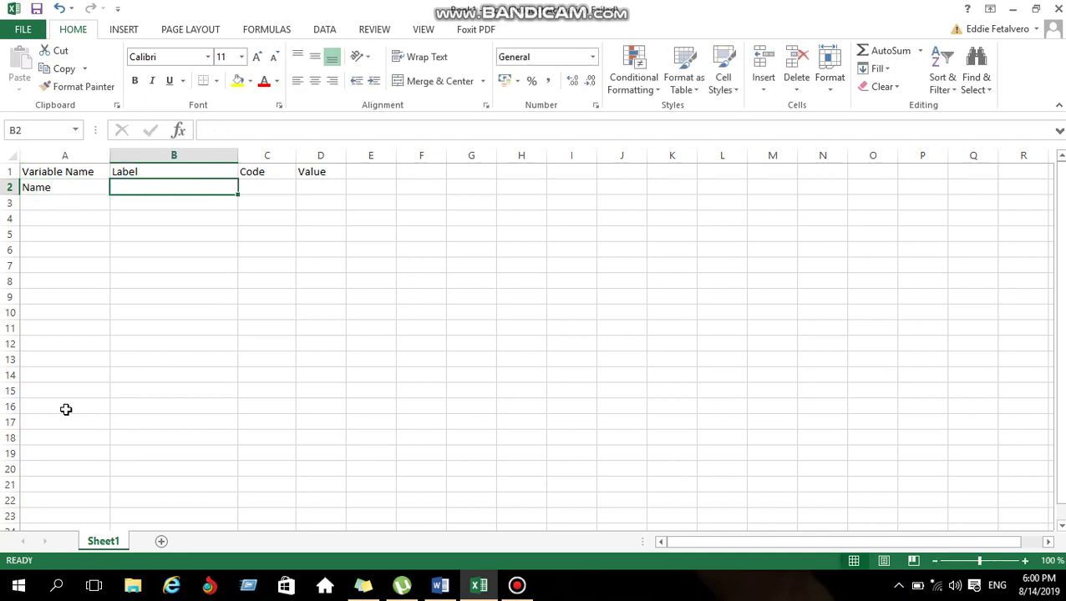
{"action": "type", "text": "Name"}
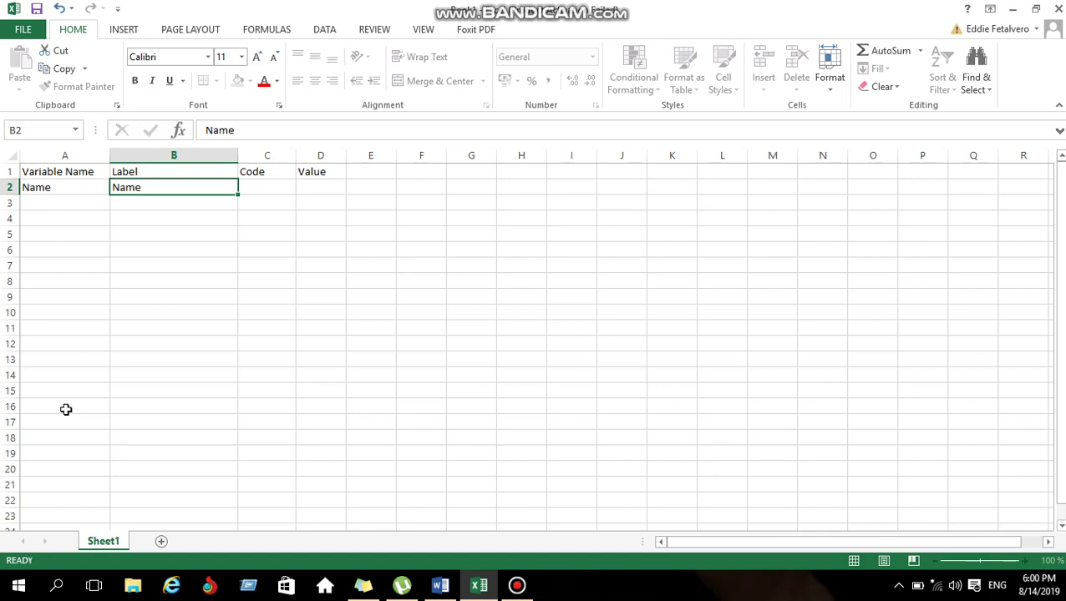
{"action": "key", "text": "Tab"}
{"action": "type", "text": "As is"}
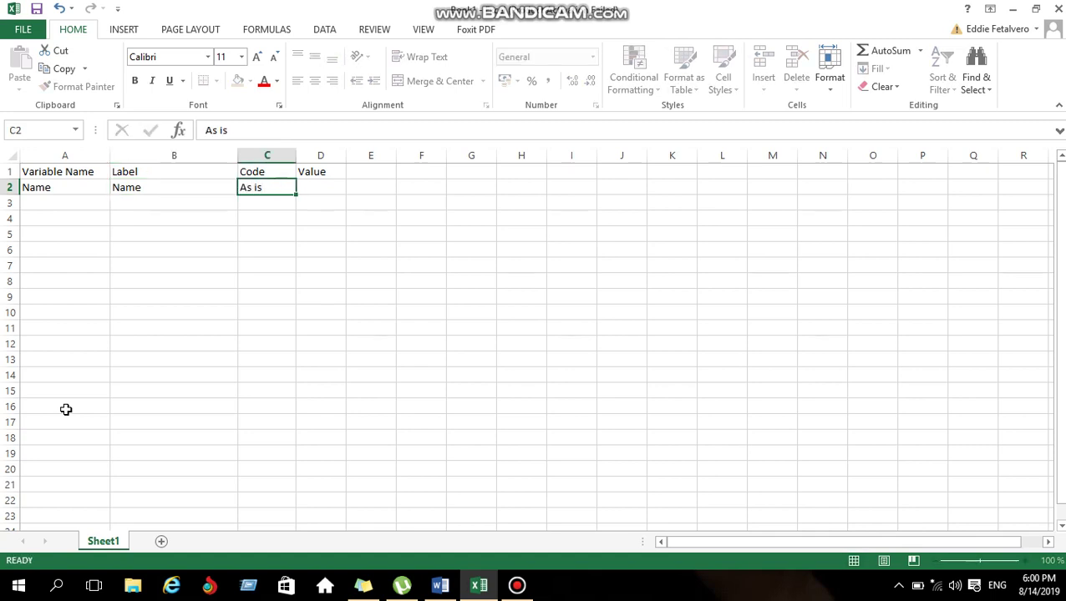
{"action": "key", "text": "Return"}
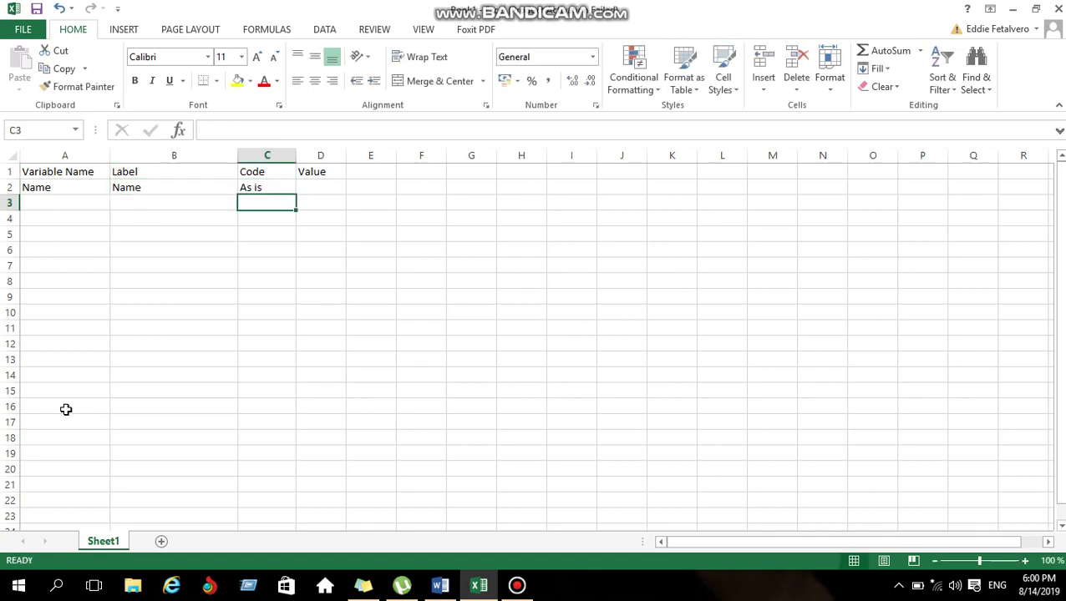
Add NOS in row 3, labelled Name of School and coded As is.
{"action": "key", "text": "Left"}
{"action": "key", "text": "Left"}
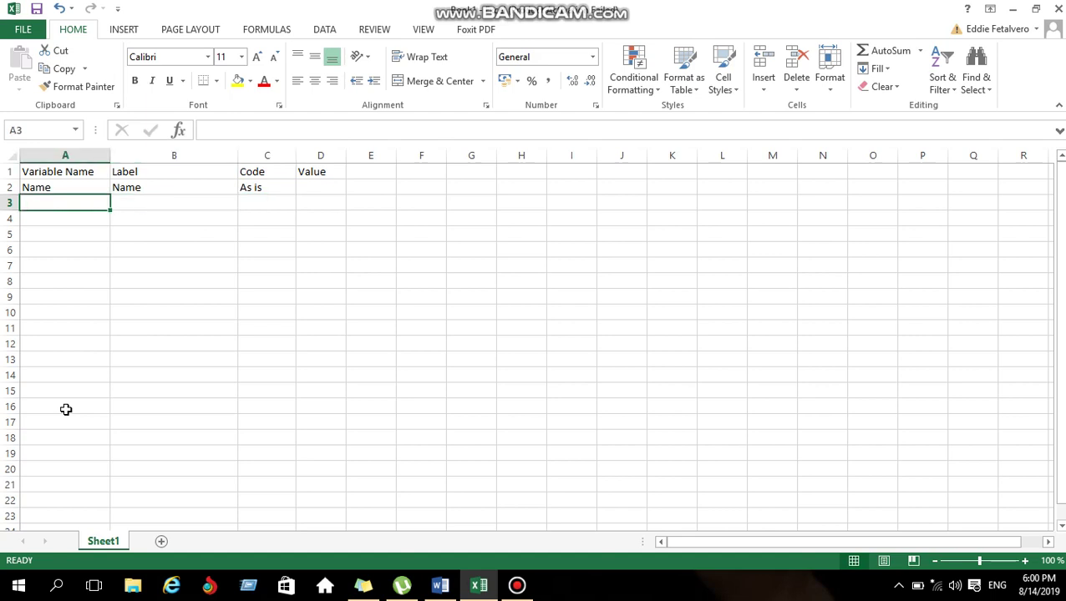
{"action": "type", "text": "Name "}
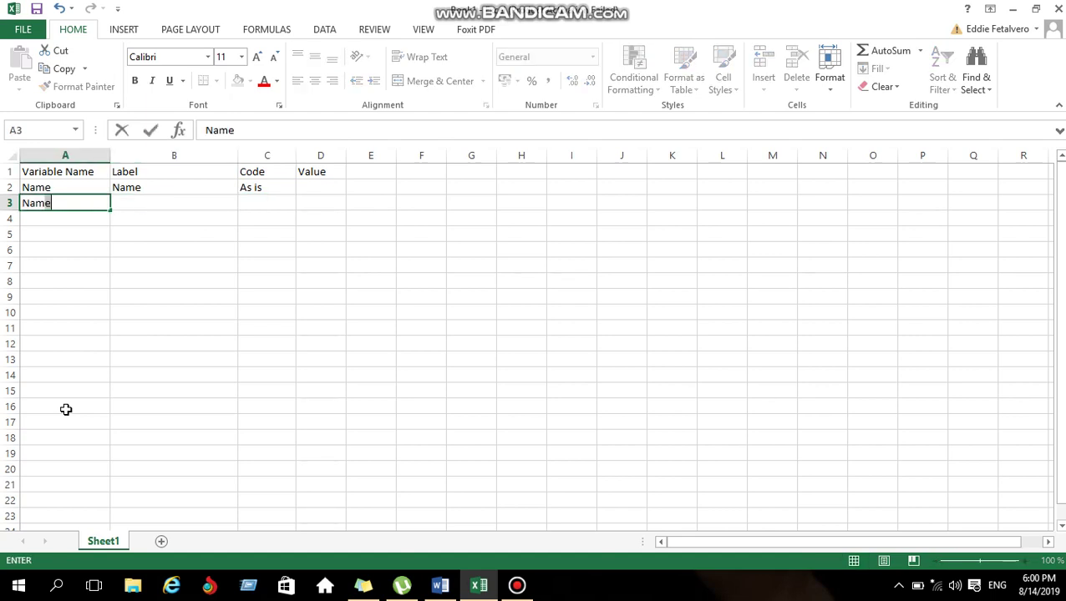
{"action": "type", "text": "of"}
{"action": "key", "text": "BackSpace"}
{"action": "key", "text": "BackSpace"}
{"action": "key", "text": "BackSpace"}
{"action": "key", "text": "BackSpace"}
{"action": "key", "text": "BackSpace"}
{"action": "key", "text": "BackSpace"}
{"action": "type", "text": "OS"}
{"action": "key", "text": "Tab"}
{"action": "type", "text": "Name of Schoo"}
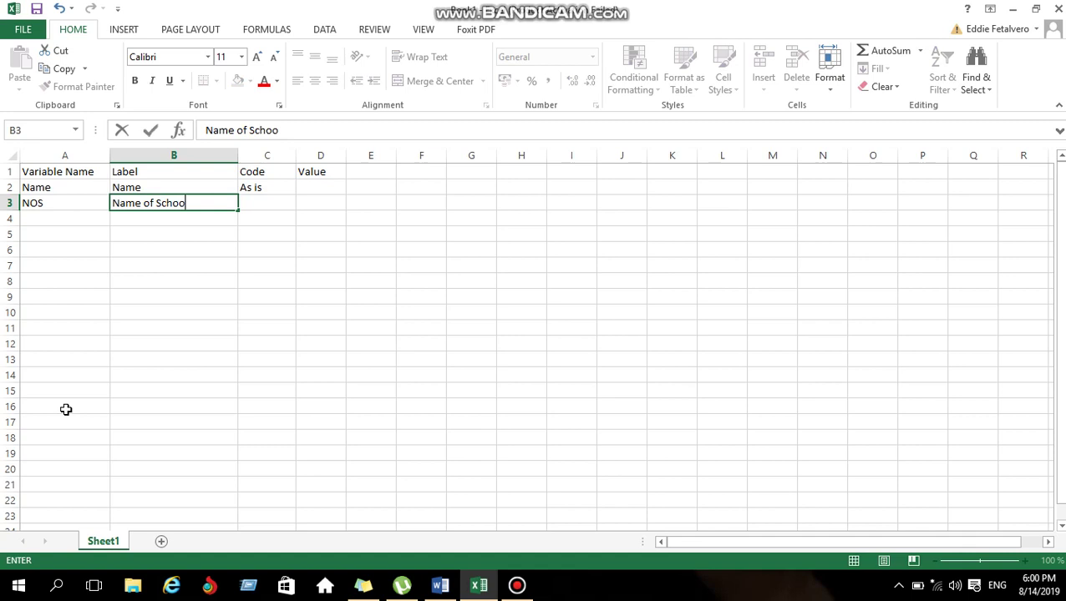
{"action": "type", "text": "l"}
{"action": "key", "text": "Tab"}
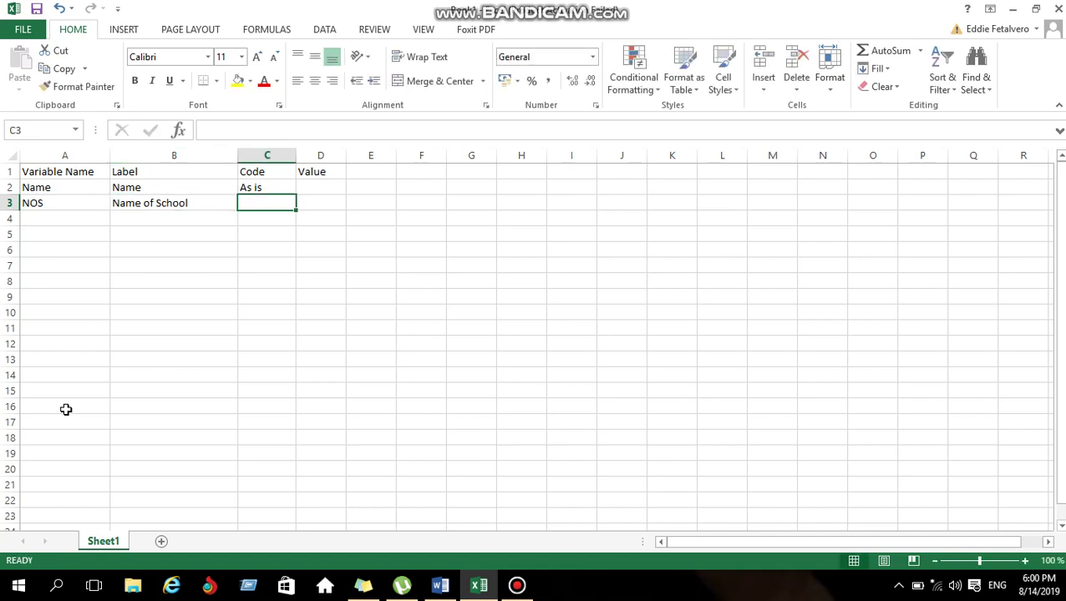
{"action": "type", "text": "As is"}
{"action": "key", "text": "Tab"}
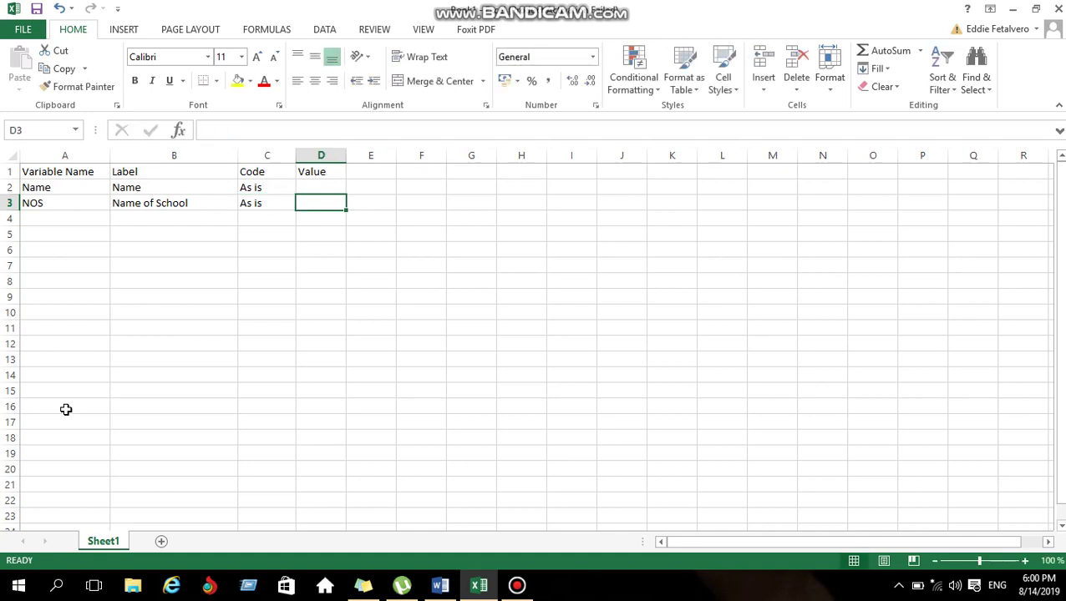
{"action": "key", "text": "Return"}
Add Age in row 4 labelled 'Age in years as of last birthday' and widen column B.
{"action": "key", "text": "Left"}
{"action": "key", "text": "Left"}
{"action": "key", "text": "Left"}
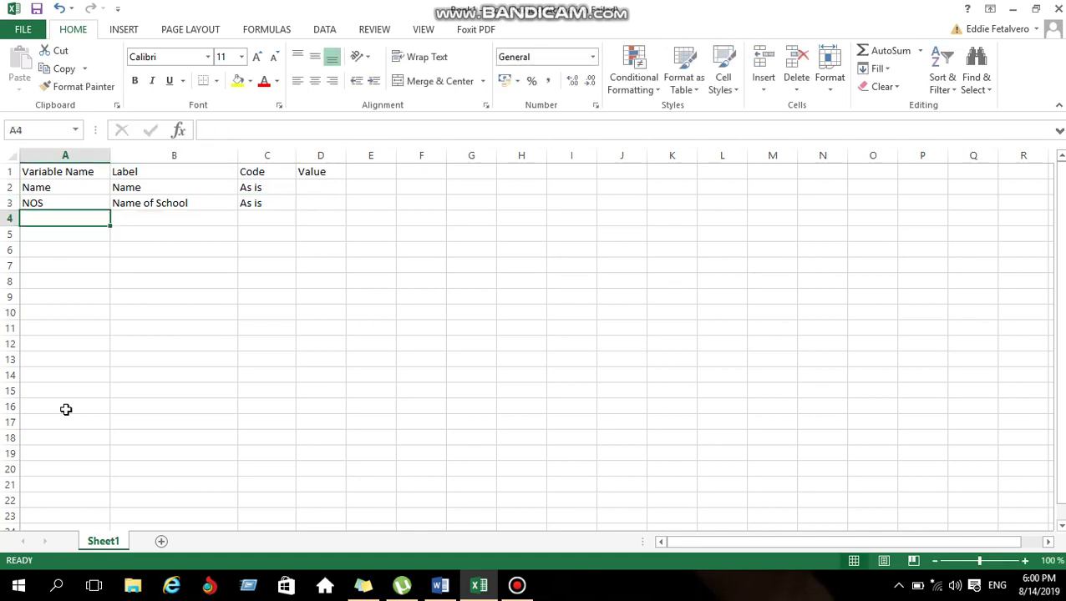
{"action": "type", "text": "Age"}
{"action": "key", "text": "Tab"}
{"action": "type", "text": "Age in years as ac"}
{"action": "key", "text": "BackSpace"}
{"action": "key", "text": "BackSpace"}
{"action": "type", "text": "of lasy"}
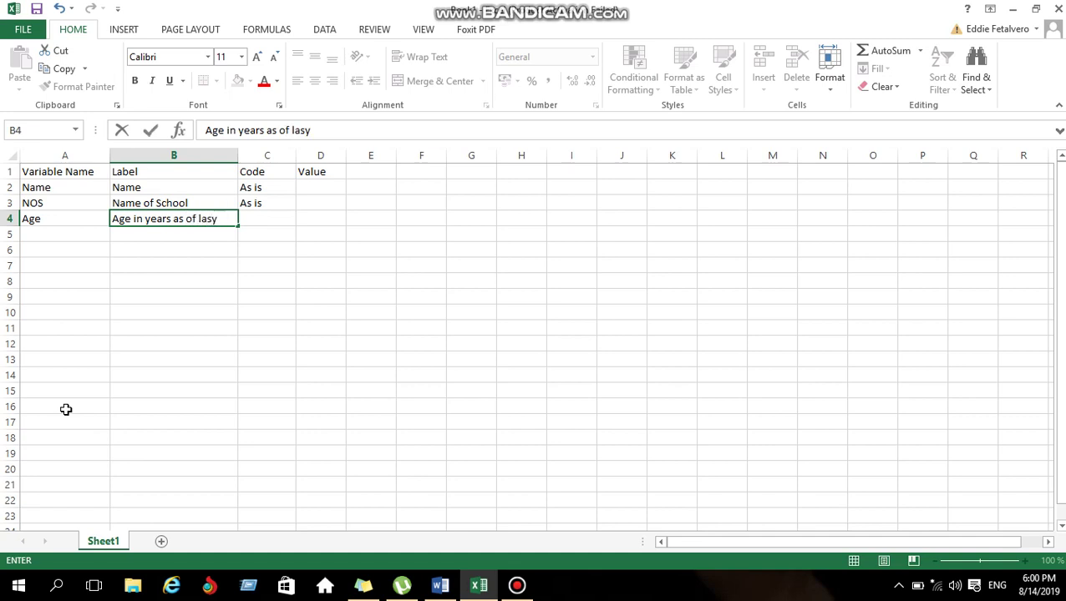
{"action": "key", "text": "BackSpace"}
{"action": "type", "text": "t birthday"}
{"action": "key", "text": "Return"}
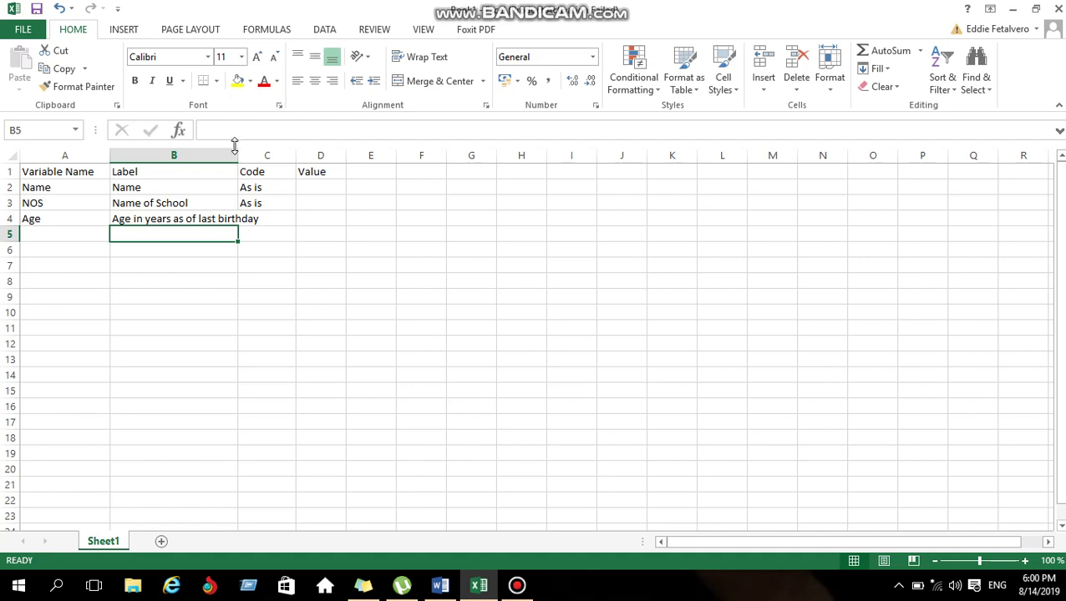
{"action": "left_click_drag", "start_coordinate": [238, 157], "coordinate": [273, 160]}
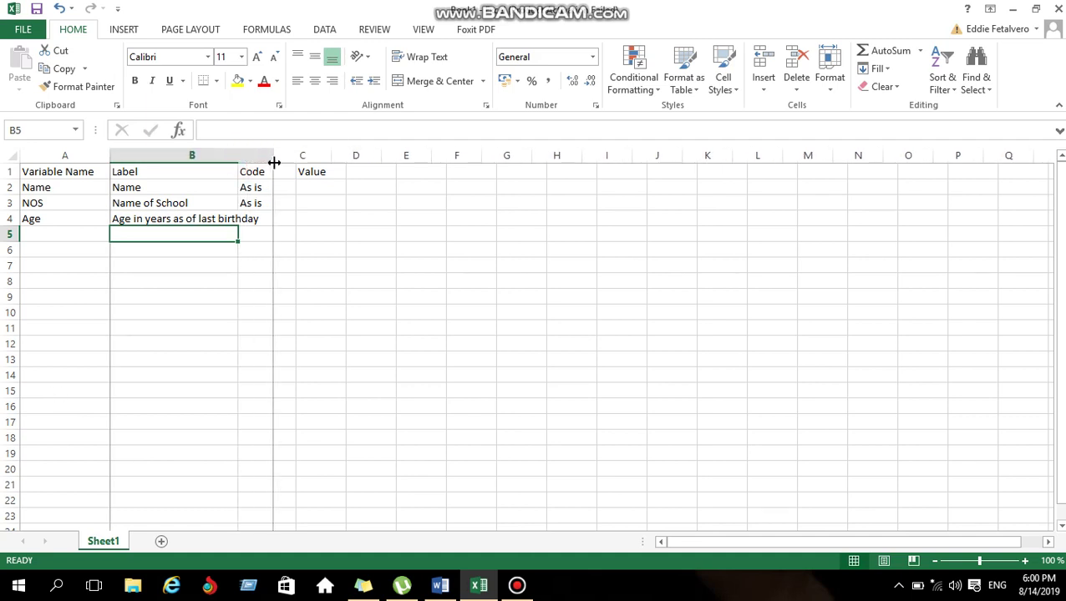
Give the Age variable the code As is in C4.
{"action": "left_click", "coordinate": [287, 217]}
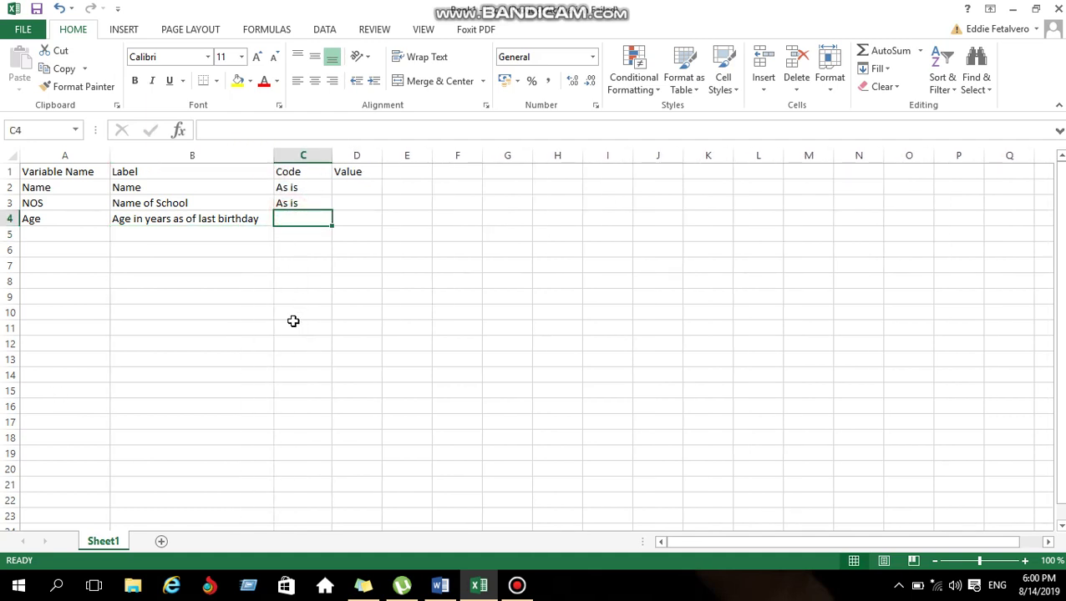
{"action": "type", "text": "As s"}
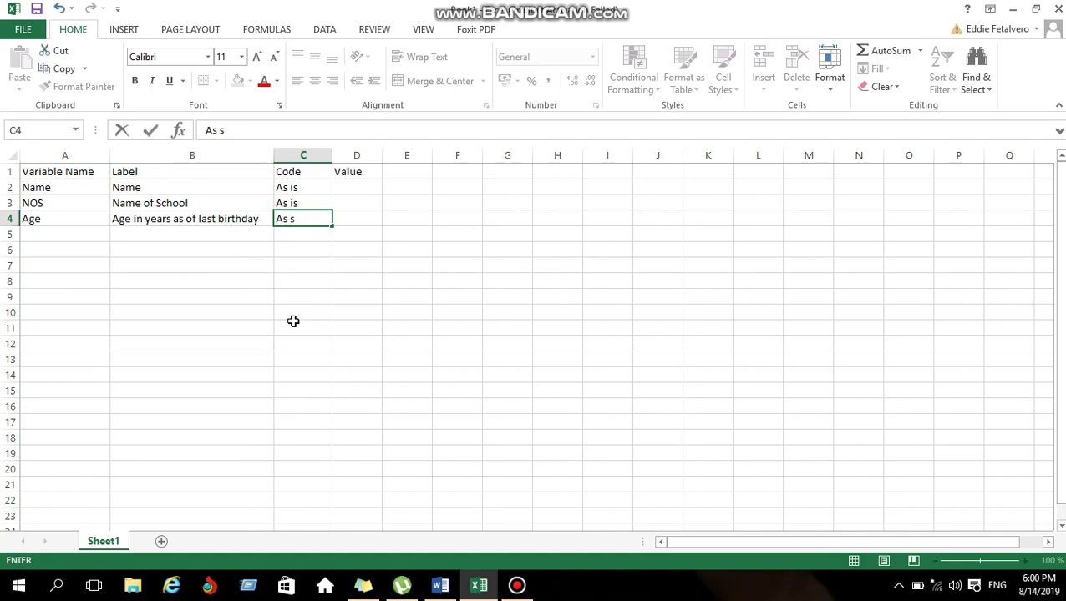
{"action": "key", "text": "BackSpace"}
{"action": "type", "text": "is"}
{"action": "key", "text": "Return"}
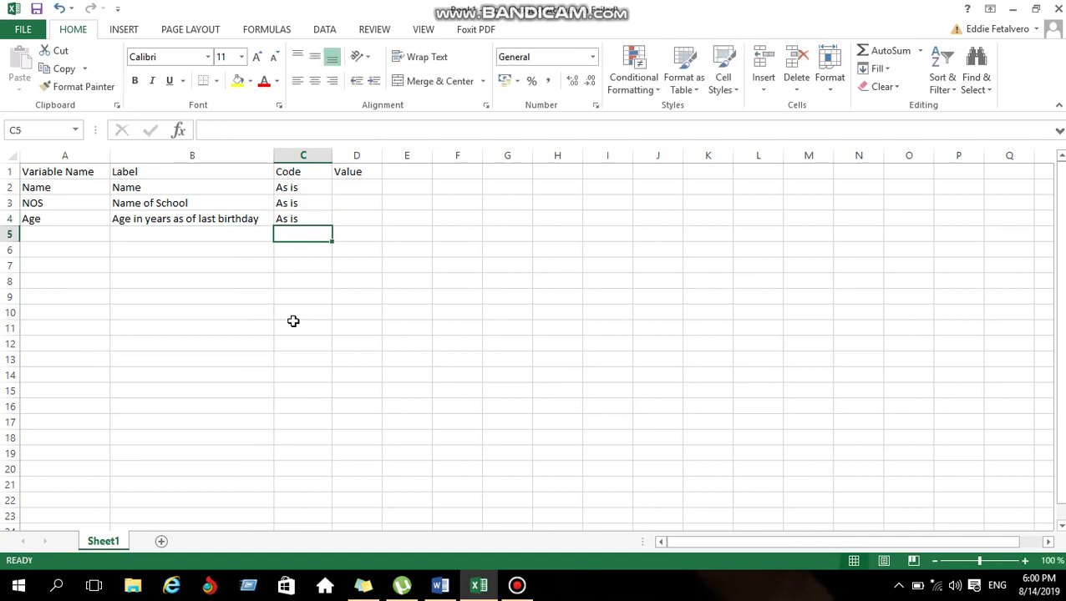
{"action": "key", "text": "Left"}
{"action": "key", "text": "Left"}
Add the Sex variable in row 5, labelled Sex, with code 1 Male.
{"action": "type", "text": "Sex"}
{"action": "key", "text": "Tab"}
{"action": "type", "text": "Sex"}
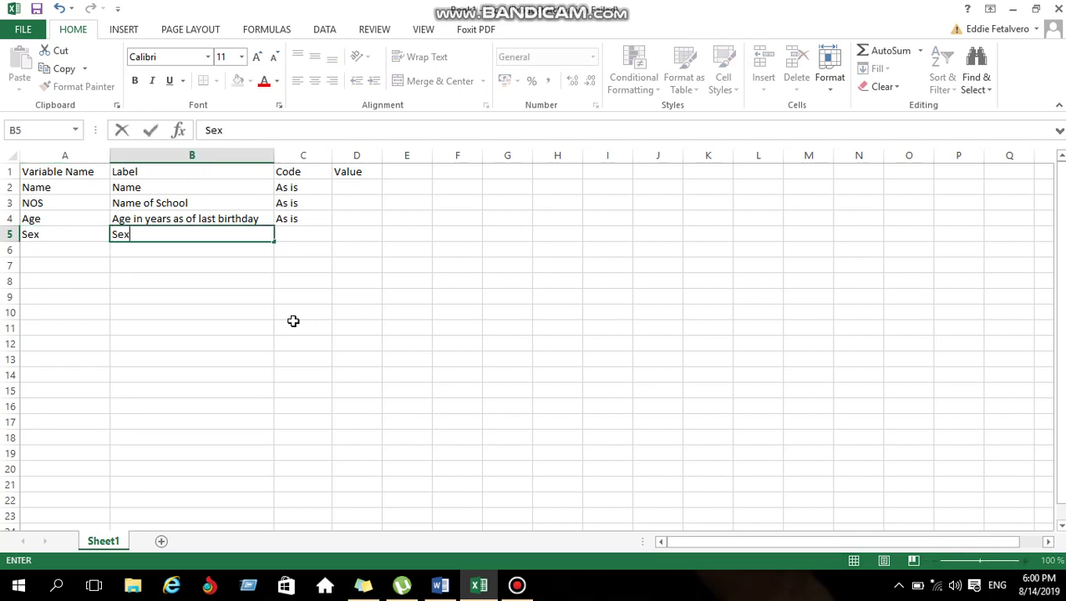
{"action": "key", "text": "Tab"}
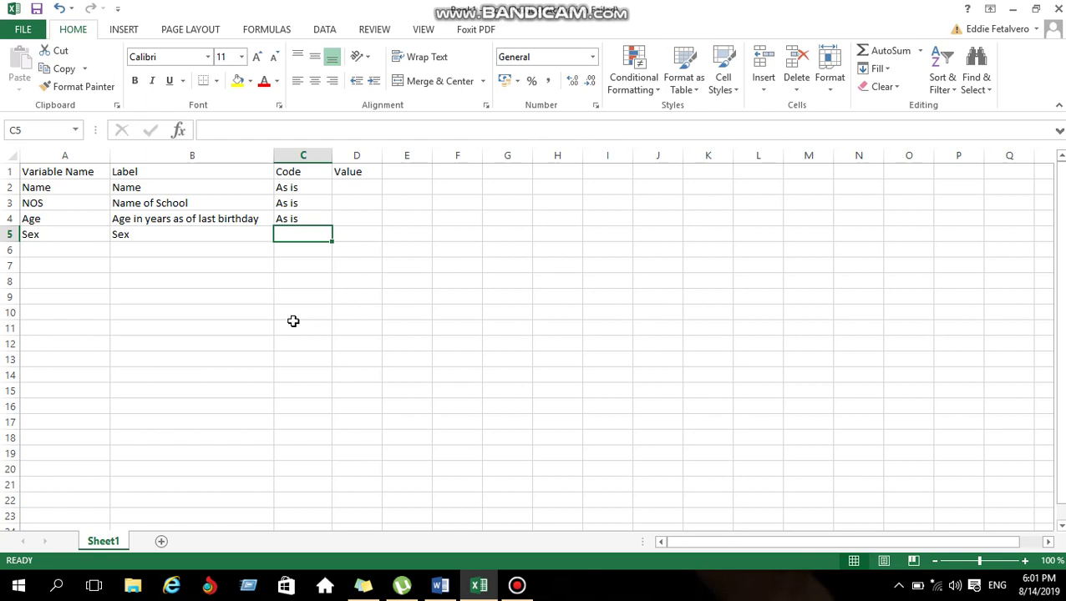
{"action": "type", "text": "1"}
{"action": "key", "text": "Tab"}
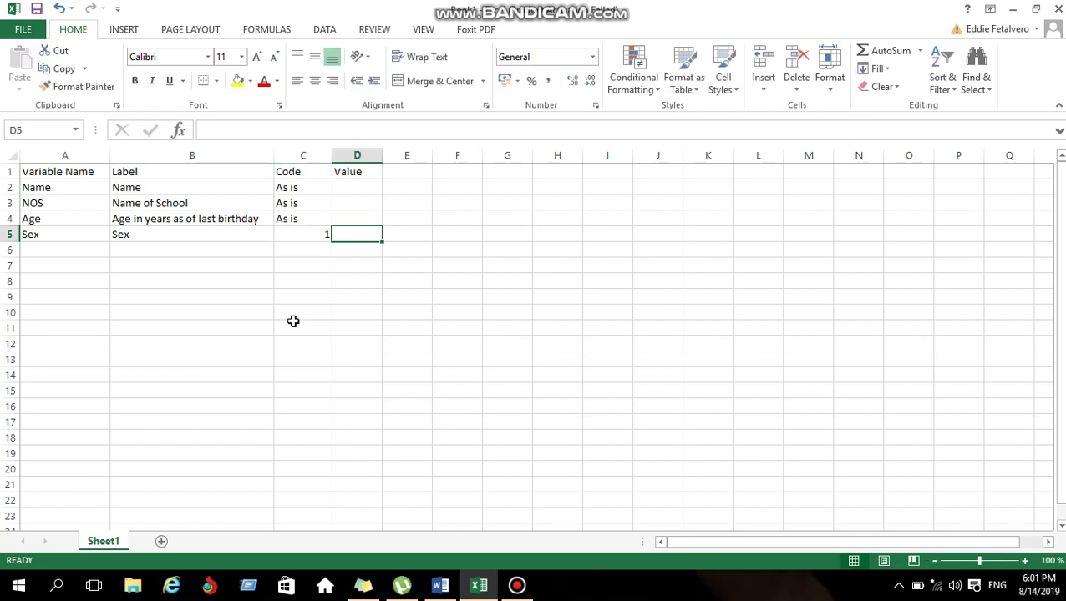
{"action": "type", "text": "Male"}
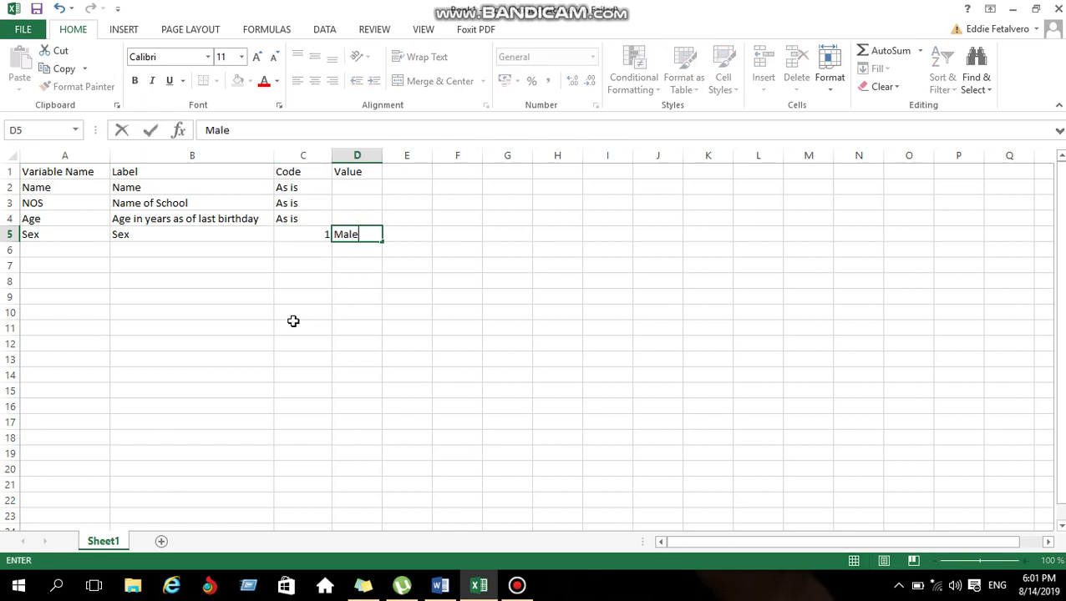
{"action": "key", "text": "Return"}
Add the second Sex code, 2 Female, in row 6.
{"action": "key", "text": "Left"}
{"action": "type", "text": "2"}
{"action": "key", "text": "Tab"}
{"action": "type", "text": "Female"}
{"action": "key", "text": "Return"}
{"action": "key", "text": "Left"}
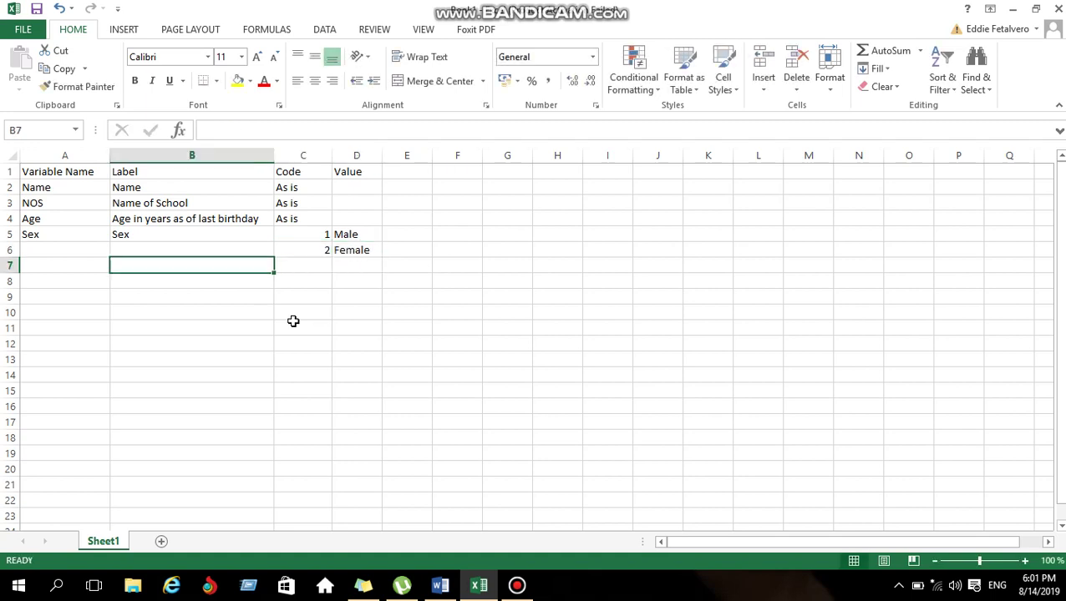
{"action": "key", "text": "Left"}
{"action": "key", "text": "Left"}
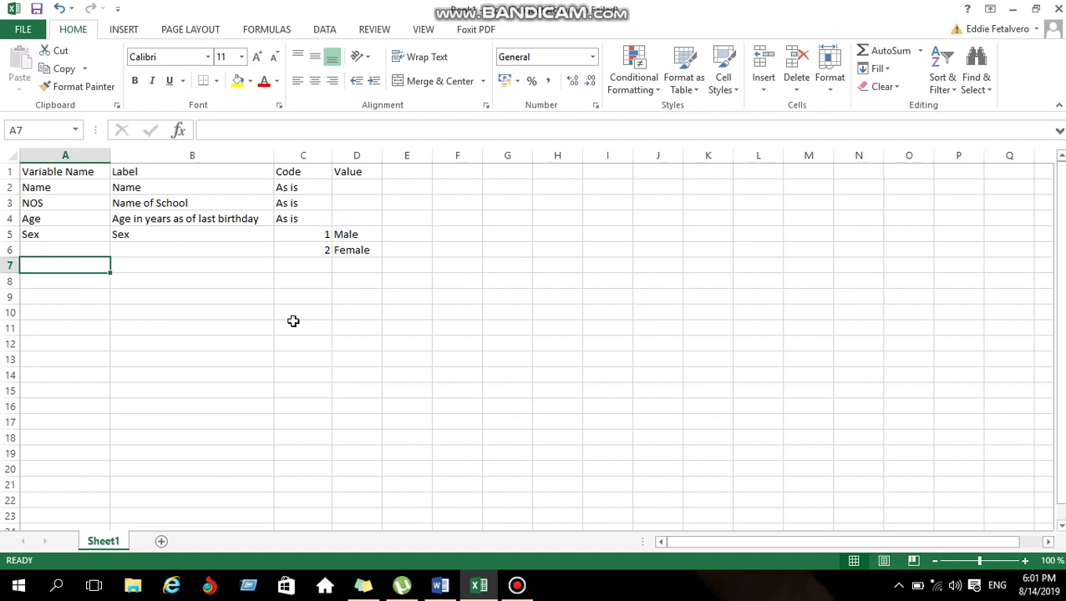
Add Mom in row 7 labelled 'Living with mother?' with code 1 Yes.
{"action": "type", "text": "Mom"}
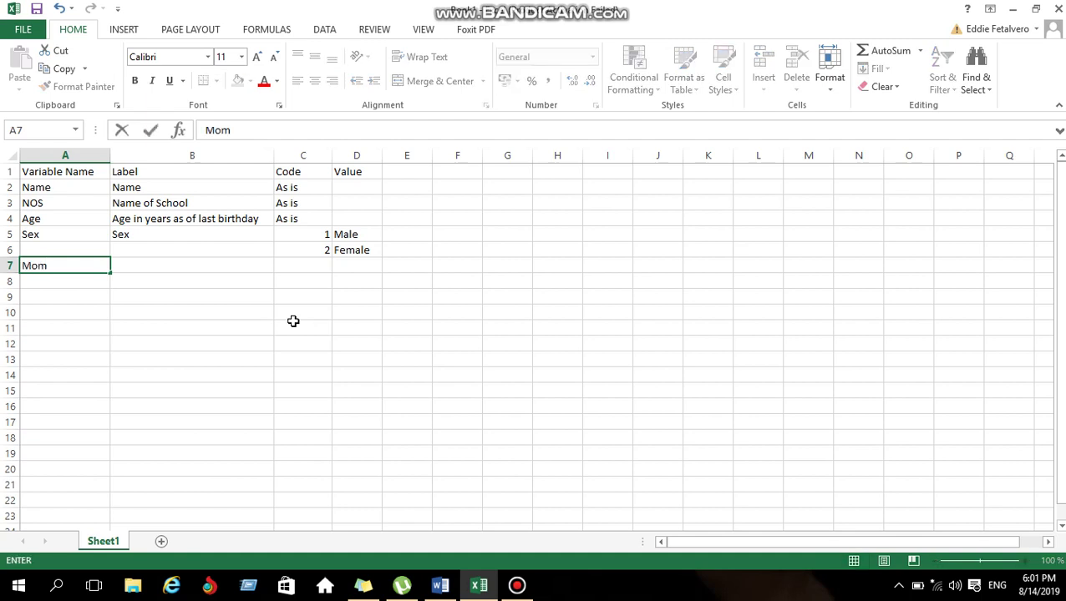
{"action": "key", "text": "Tab"}
{"action": "type", "text": "Living with mother?"}
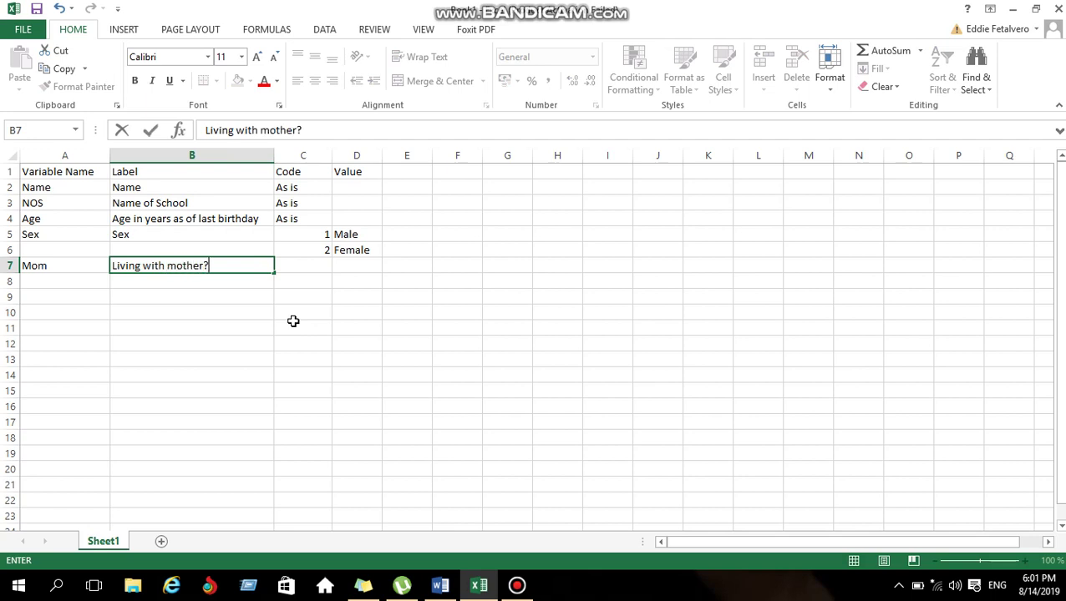
{"action": "key", "text": "Tab"}
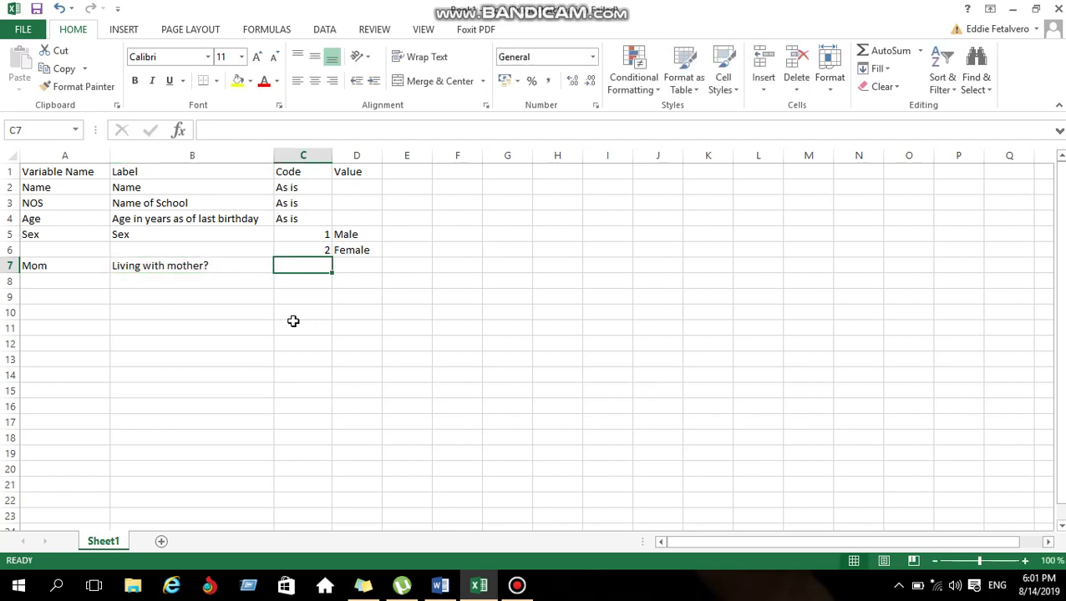
{"action": "type", "text": "1"}
{"action": "key", "text": "Tab"}
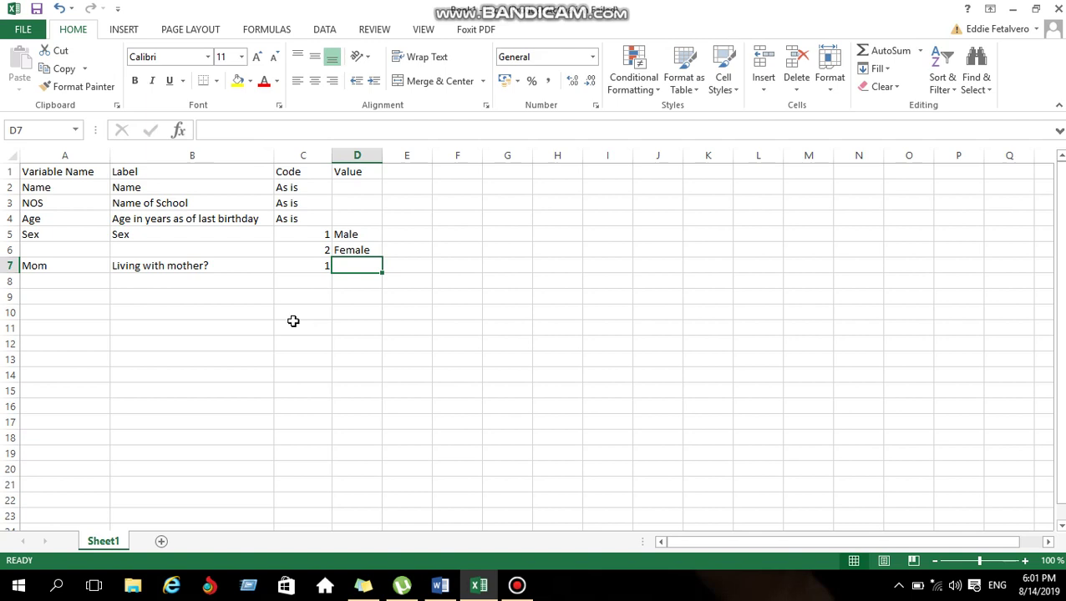
{"action": "type", "text": "Yes"}
{"action": "key", "text": "Return"}
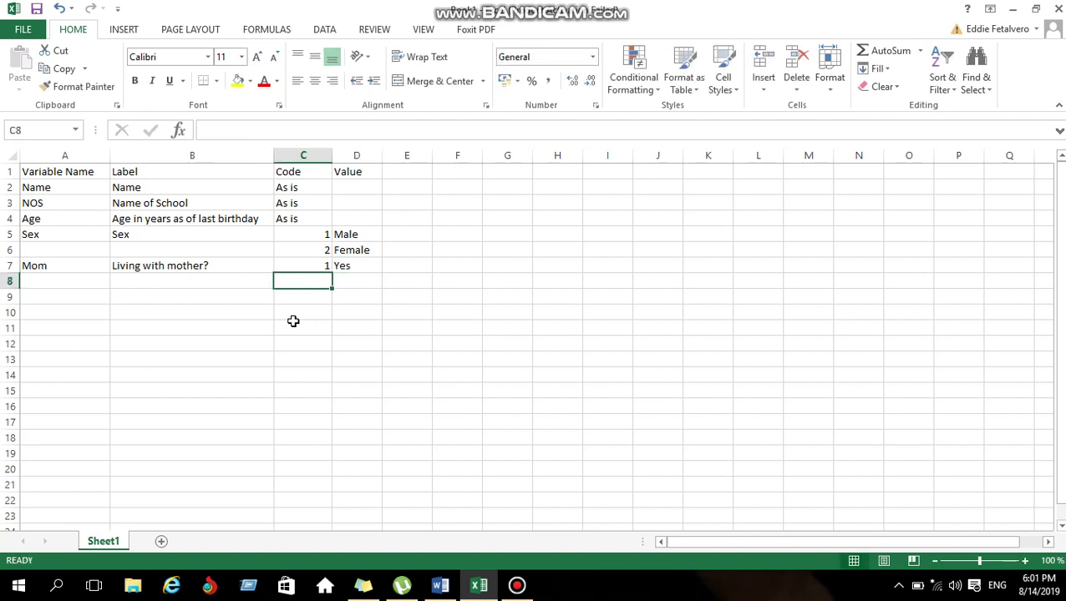
Add Mom's remaining codes 2 No and 3 Others in rows 8 and 9.
{"action": "type", "text": "2"}
{"action": "key", "text": "Tab"}
{"action": "type", "text": "No"}
{"action": "key", "text": "Return"}
{"action": "type", "text": "3"}
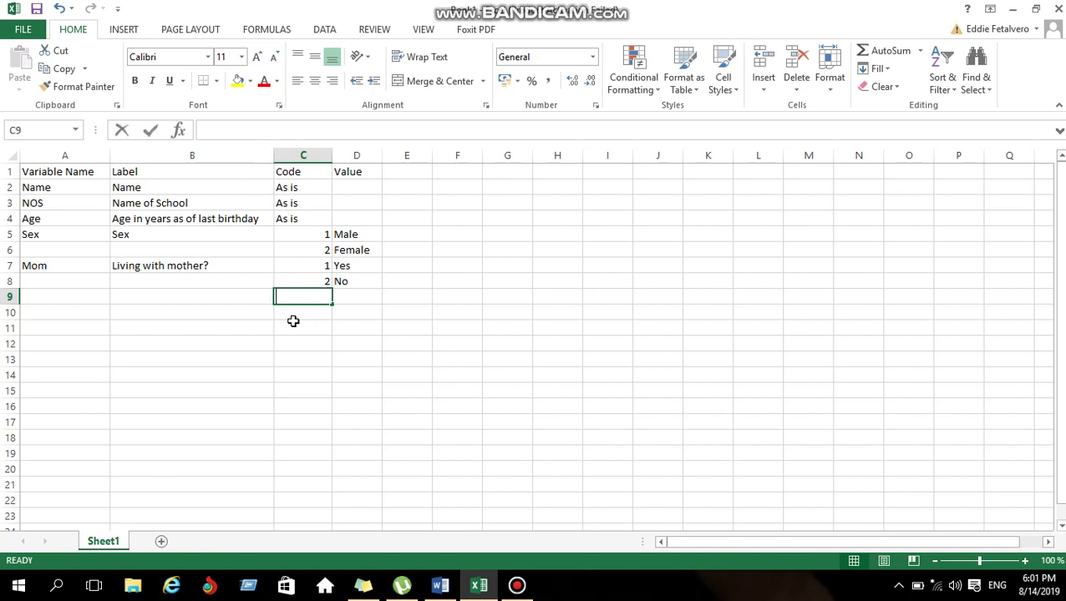
{"action": "key", "text": "Tab"}
{"action": "type", "text": "Others"}
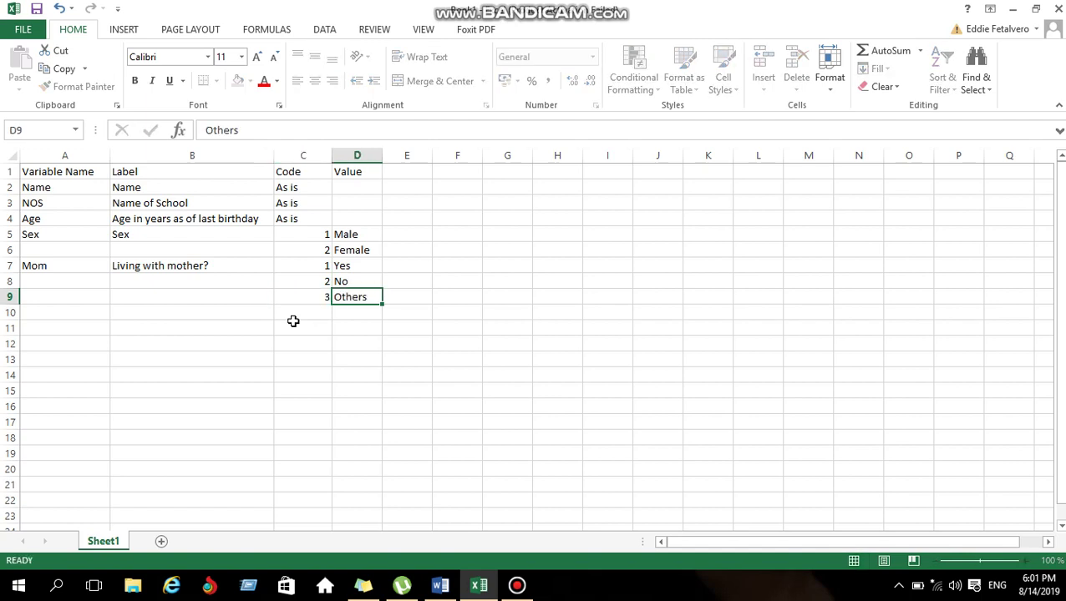
{"action": "key", "text": "Return"}
{"action": "key", "text": "Left"}
{"action": "key", "text": "Left"}
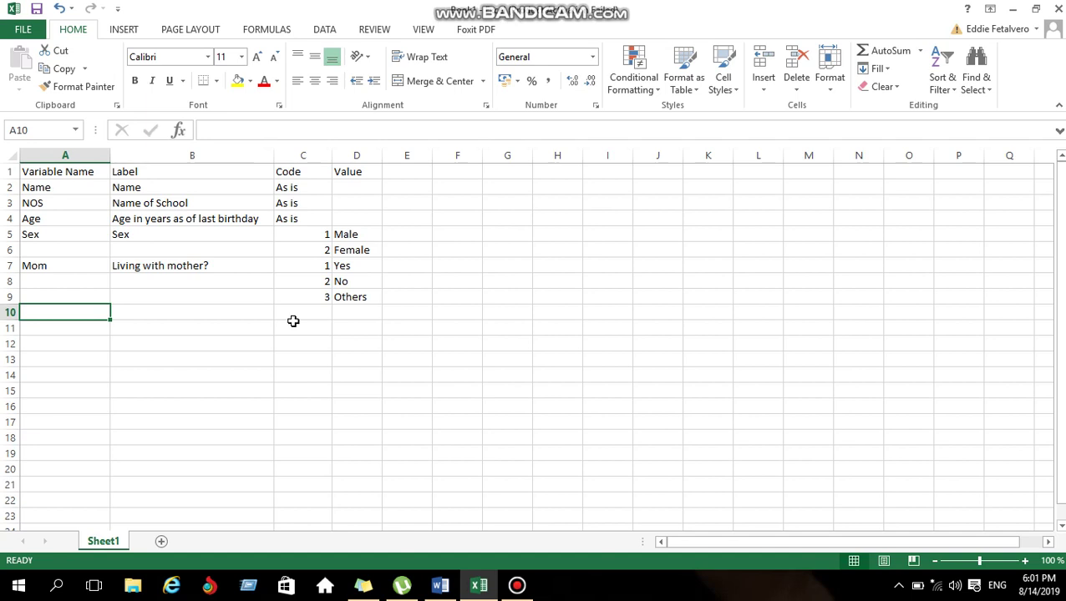
Add Dad in row 10 labelled 'Living with father?' with code 1 Yes.
{"action": "type", "text": "Dad"}
{"action": "key", "text": "Tab"}
{"action": "type", "text": "Living with "}
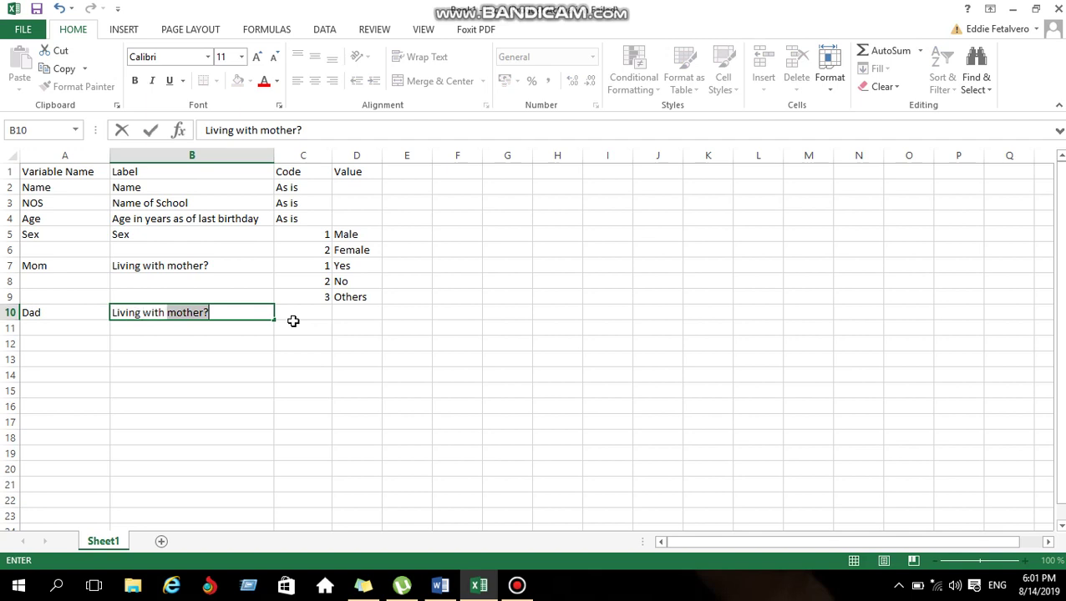
{"action": "type", "text": "father?"}
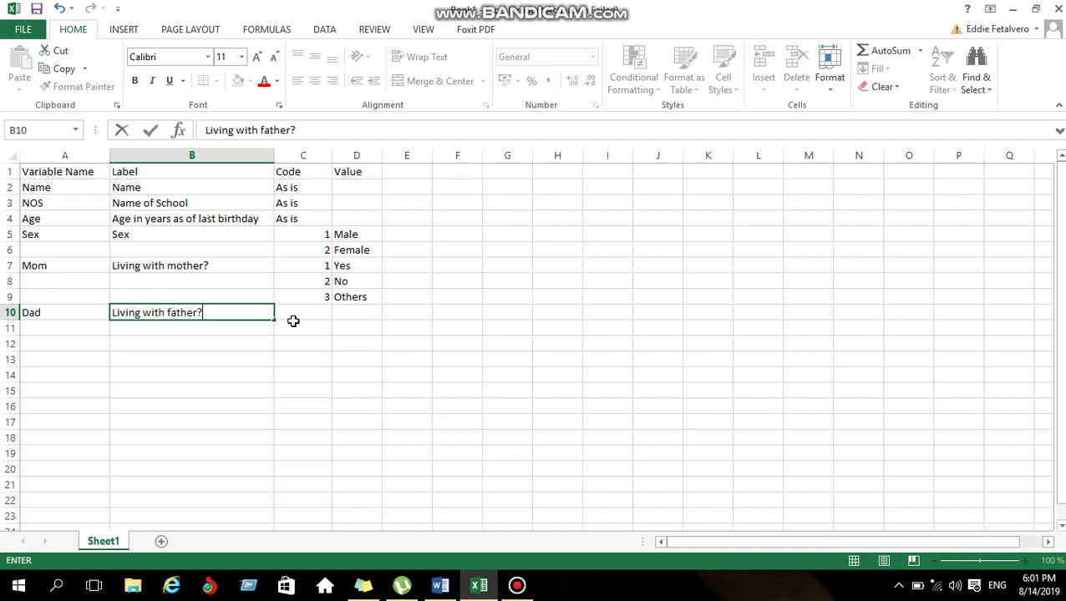
{"action": "key", "text": "Tab"}
{"action": "type", "text": "1"}
{"action": "left_click", "coordinate": [293, 321]}
{"action": "key", "text": "Tab"}
{"action": "type", "text": "Yes"}
{"action": "key", "text": "Return"}
Add Dad's codes 2 No and 3 Others, then enter momsup1 in A13.
{"action": "type", "text": "2"}
{"action": "key", "text": "Tab"}
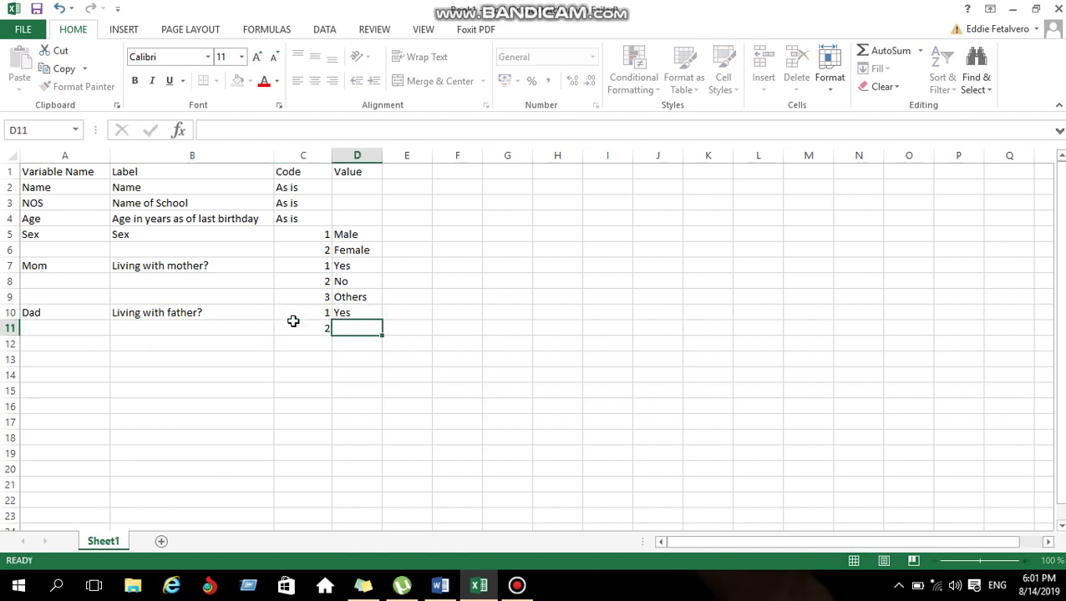
{"action": "type", "text": "No"}
{"action": "key", "text": "Return"}
{"action": "key", "text": "Left"}
{"action": "type", "text": "3"}
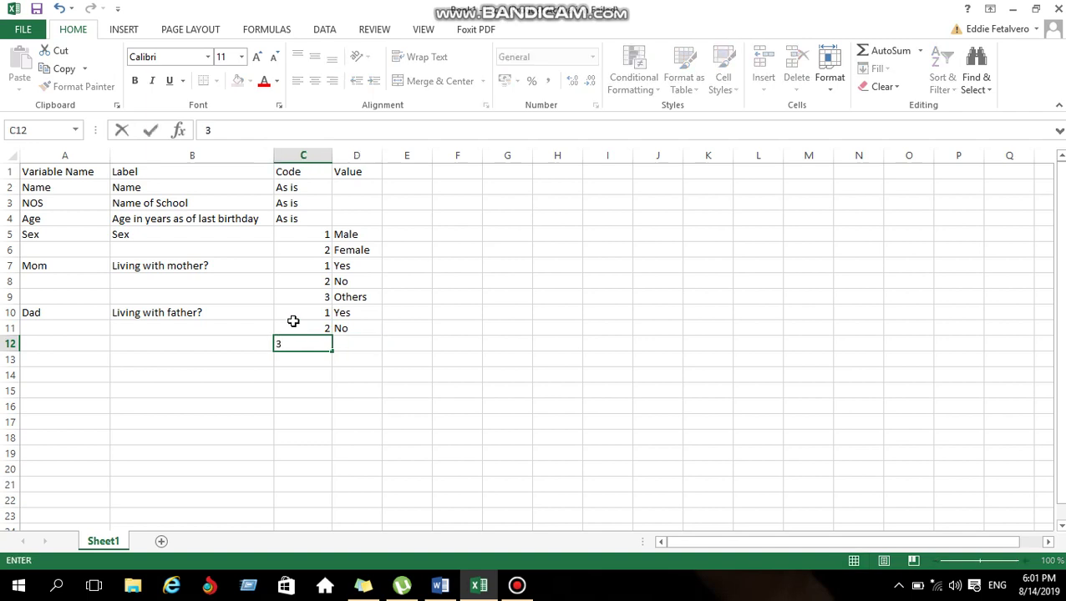
{"action": "key", "text": "Tab"}
{"action": "type", "text": "Others"}
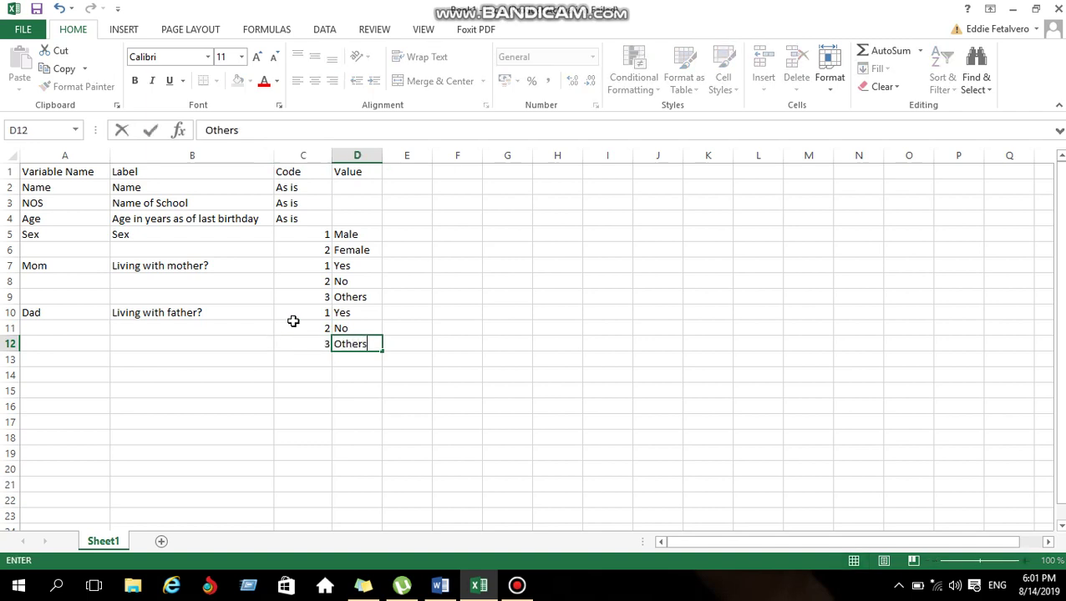
{"action": "key", "text": "Return"}
{"action": "key", "text": "Left"}
{"action": "key", "text": "Left"}
{"action": "key", "text": "Left"}
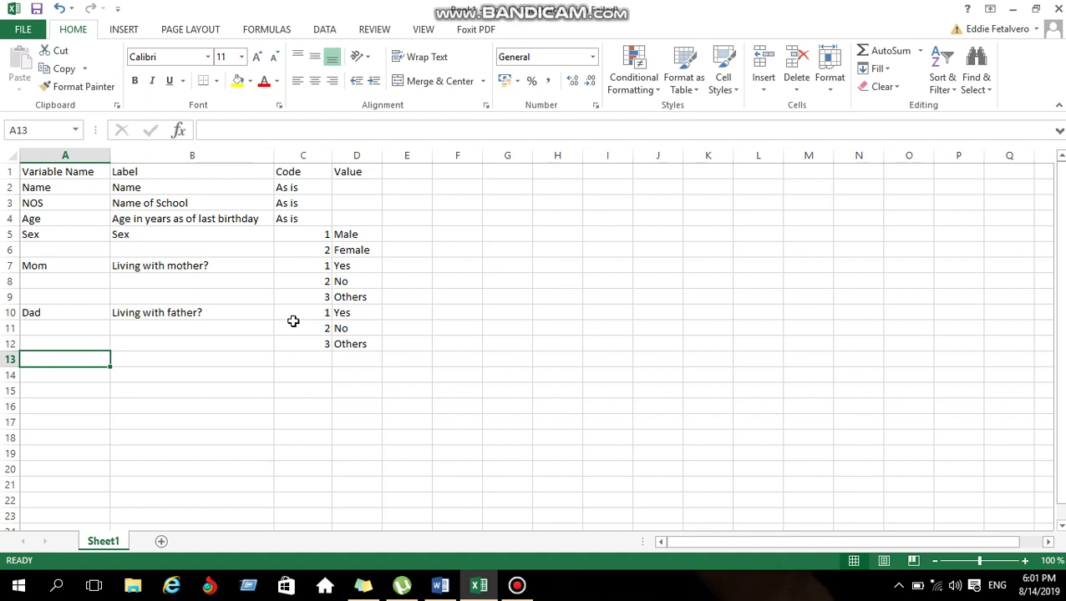
{"action": "type", "text": "momsup1"}
Give momsup1 the label 'My mother....' and the code As is in row 13.
{"action": "key", "text": "Return"}
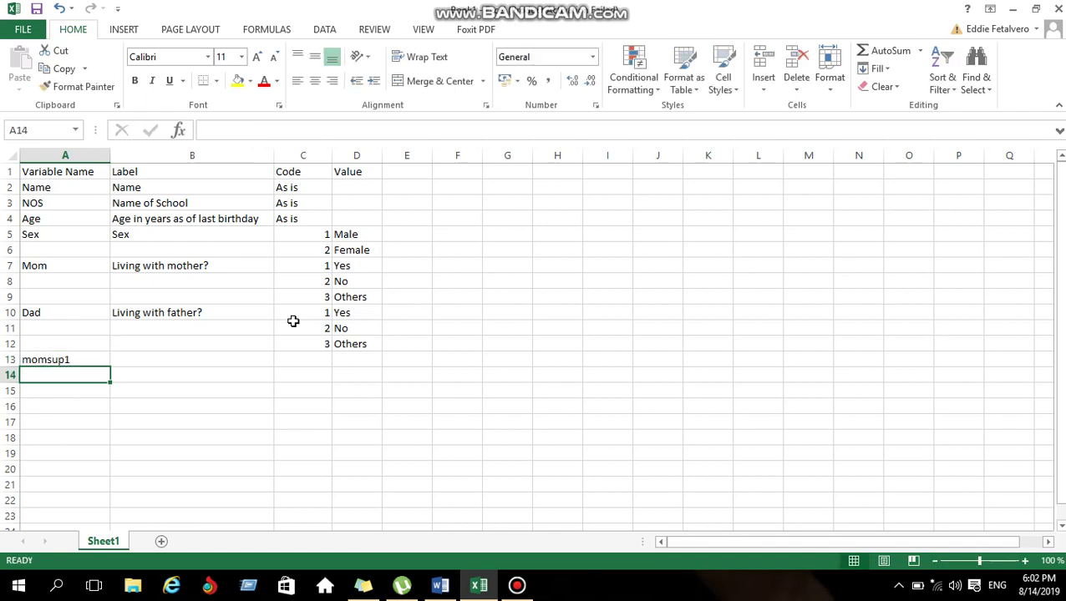
{"action": "key", "text": "Up"}
{"action": "key", "text": "Right"}
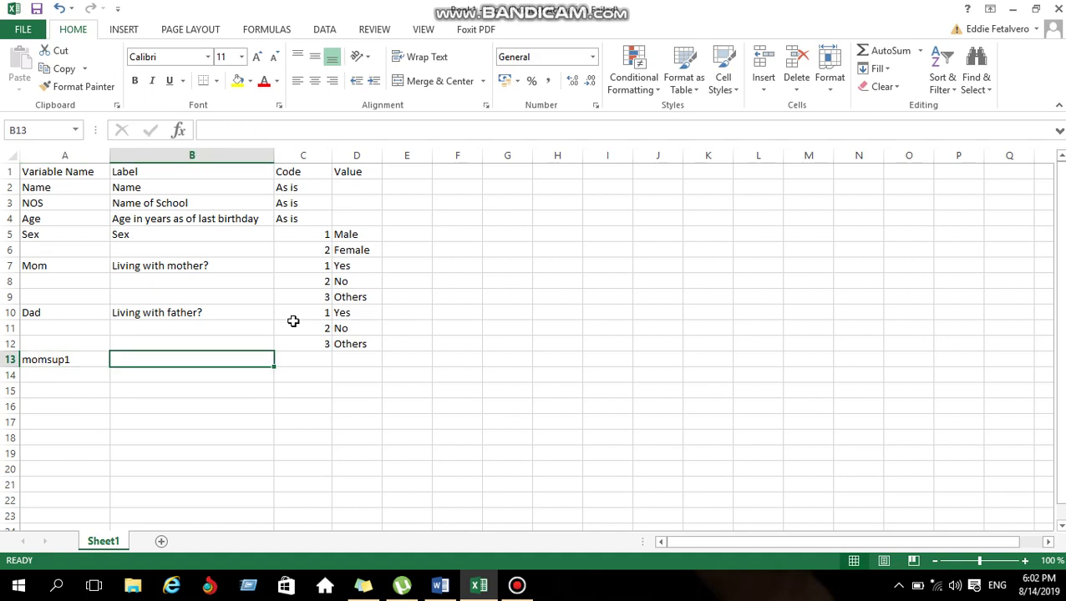
{"action": "type", "text": "My mother"}
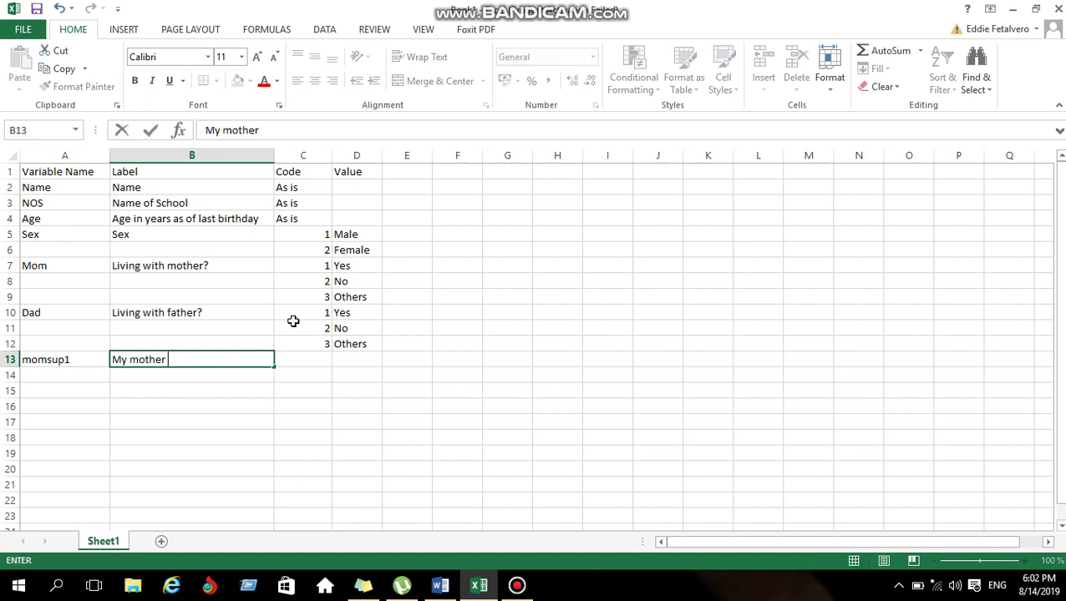
{"action": "type", "text": "...."}
{"action": "key", "text": "Tab"}
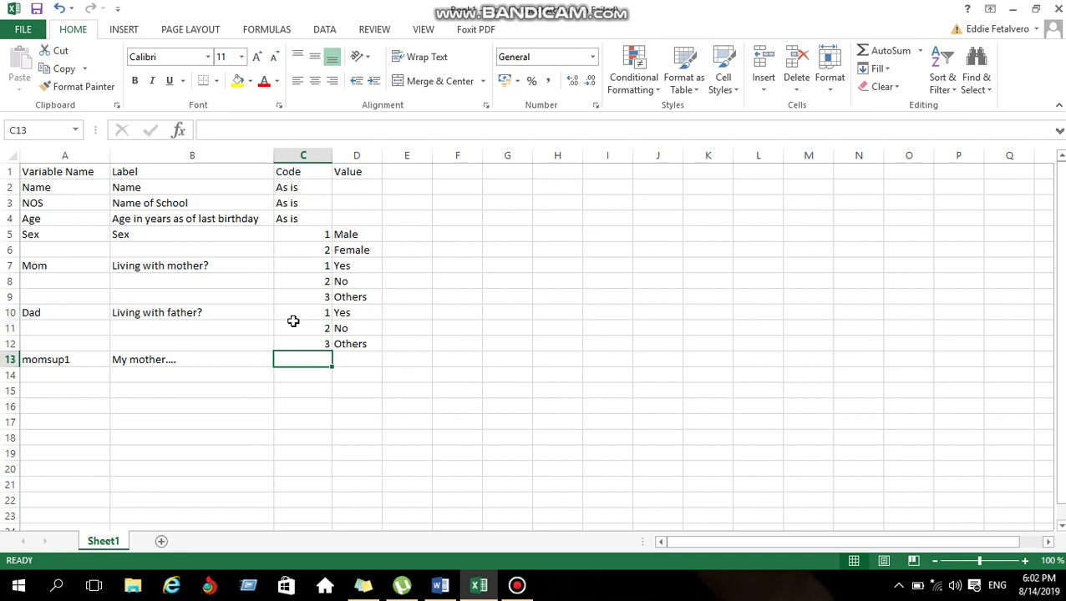
{"action": "type", "text": "As is"}
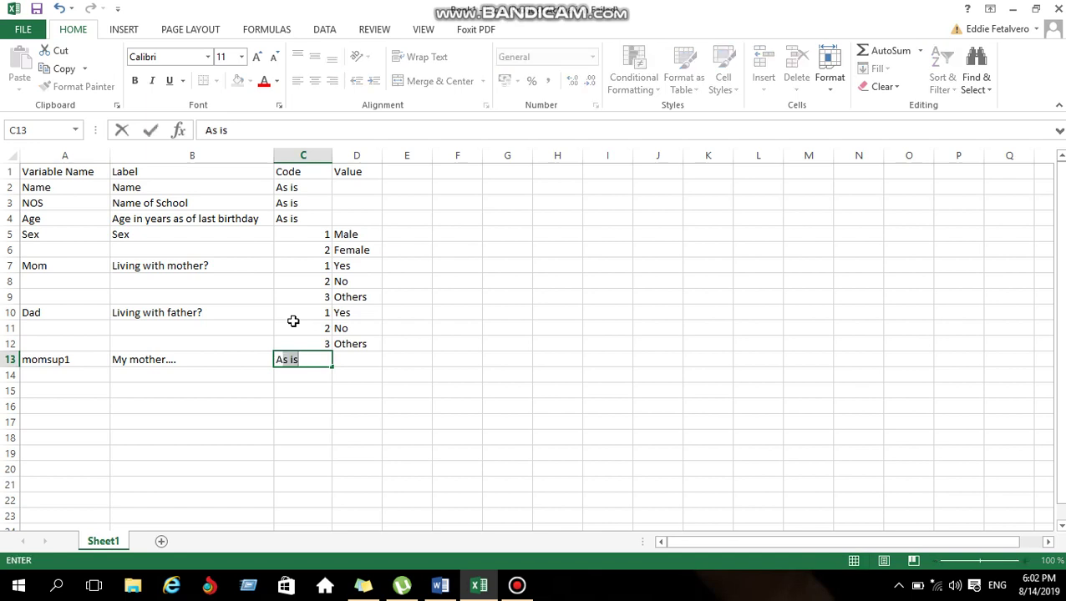
{"action": "key", "text": "Tab"}
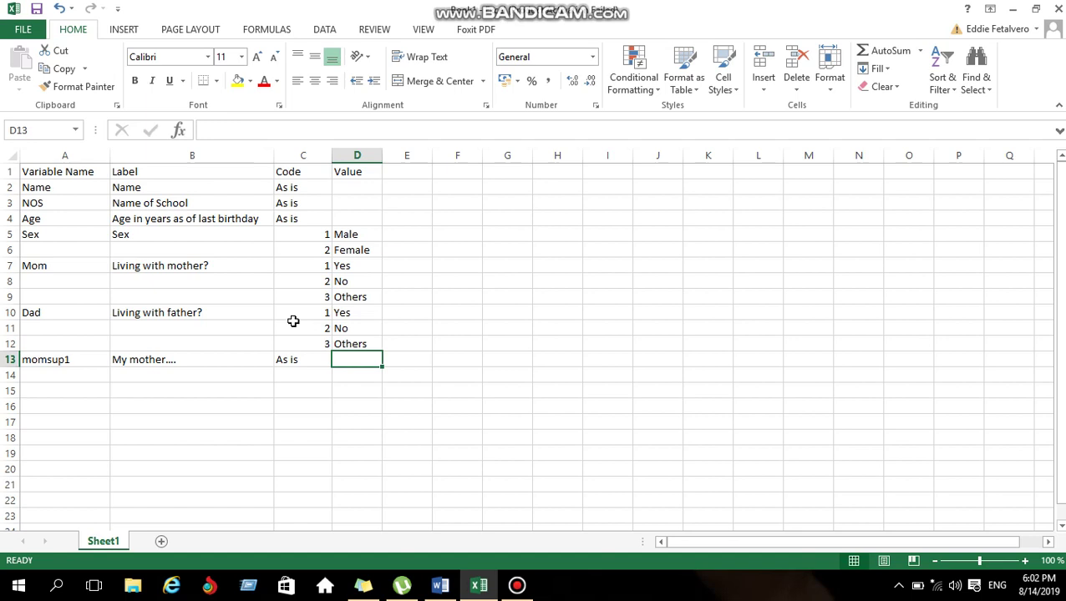
{"action": "key", "text": "Down"}
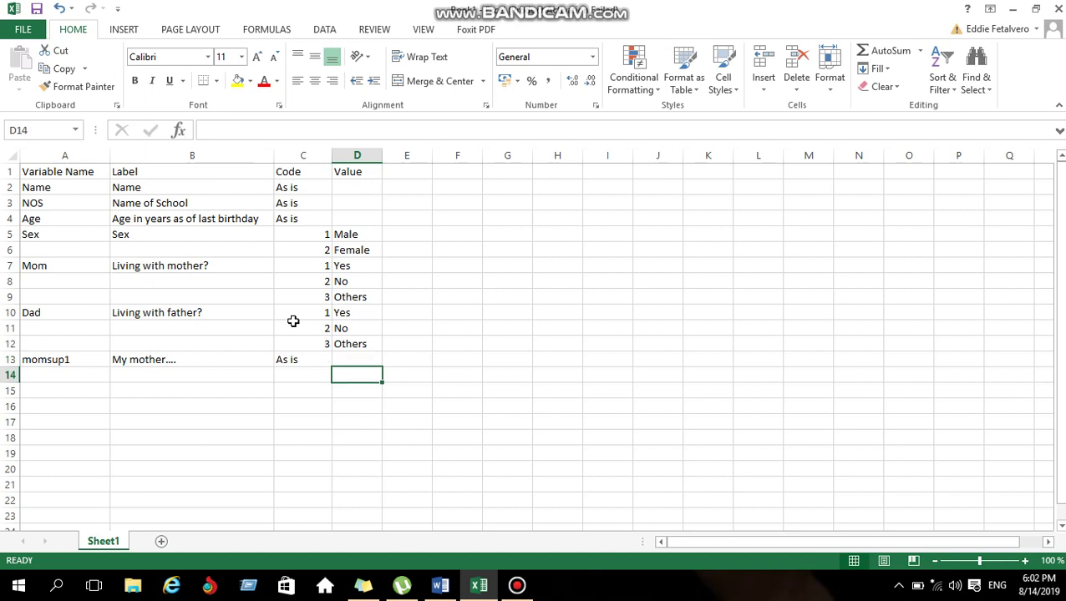
{"action": "key", "text": "Left"}
{"action": "key", "text": "Left"}
{"action": "key", "text": "Left"}
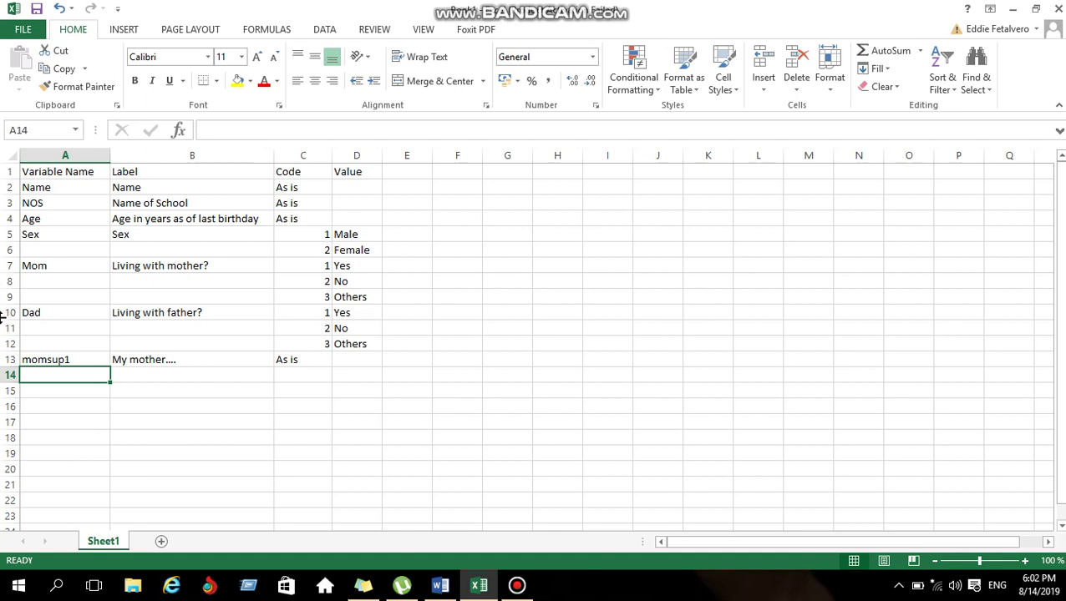
Fill momsup2 through momsup9 down column A, each coded As is.
{"action": "type", "text": "momsup12"}
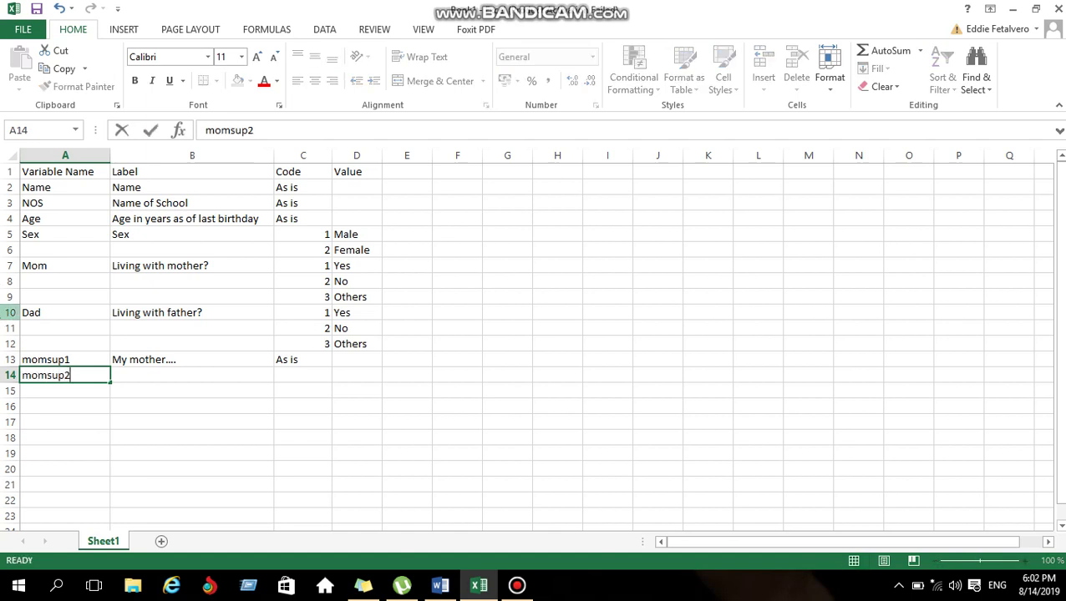
{"action": "key", "text": "Return"}
{"action": "mouse_move", "coordinate": [69, 353]}
{"action": "left_mouse_down"}
{"action": "mouse_move", "coordinate": [108, 459]}
{"action": "mouse_move", "coordinate": [106, 502]}
{"action": "left_mouse_up"}
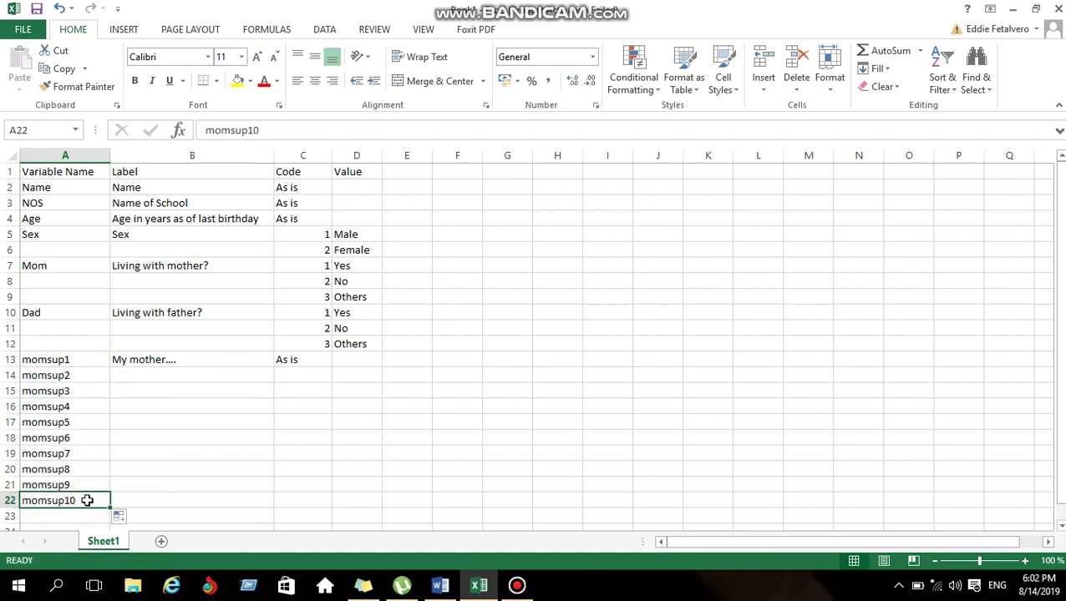
{"action": "key", "text": "Delete"}
{"action": "left_click", "coordinate": [291, 359]}
{"action": "left_click_drag", "start_coordinate": [332, 367], "coordinate": [306, 493]}
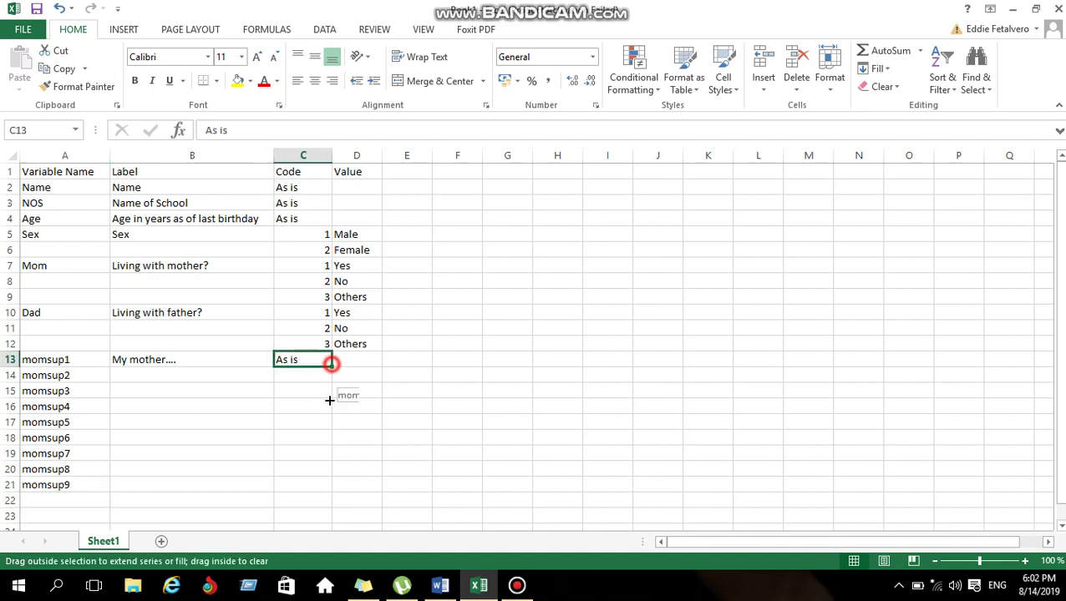
{"action": "left_click", "coordinate": [180, 422]}
{"action": "scroll", "coordinate": [102, 472], "scroll_direction": "down", "scroll_amount": 1}
Enter dadsup1 and dadsup2 in A22:A23 and fill the series to dadsup9.
{"action": "left_click", "coordinate": [61, 457]}
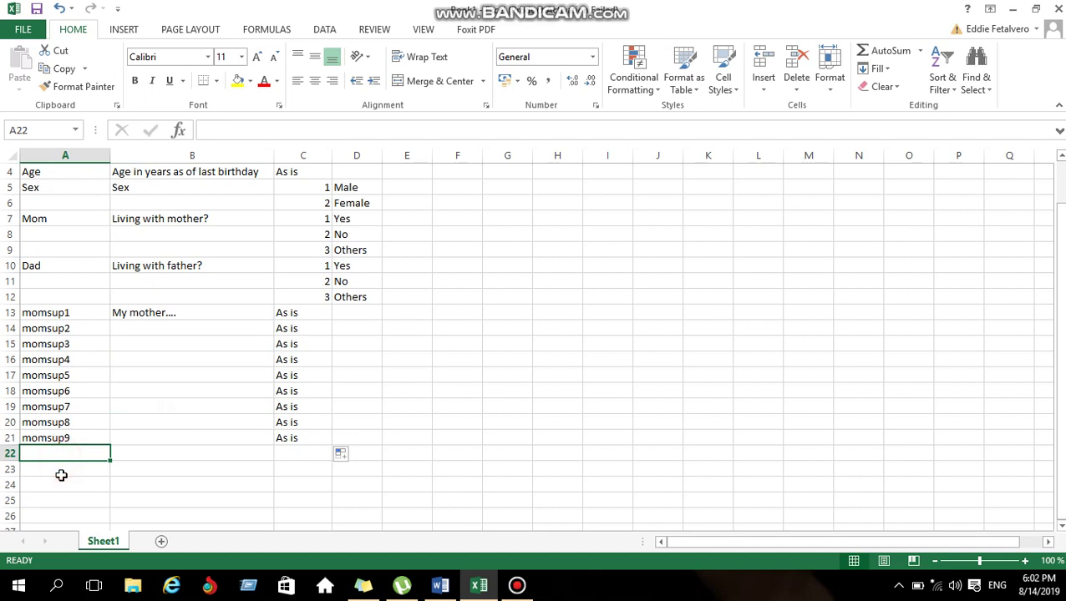
{"action": "type", "text": "dadsup"}
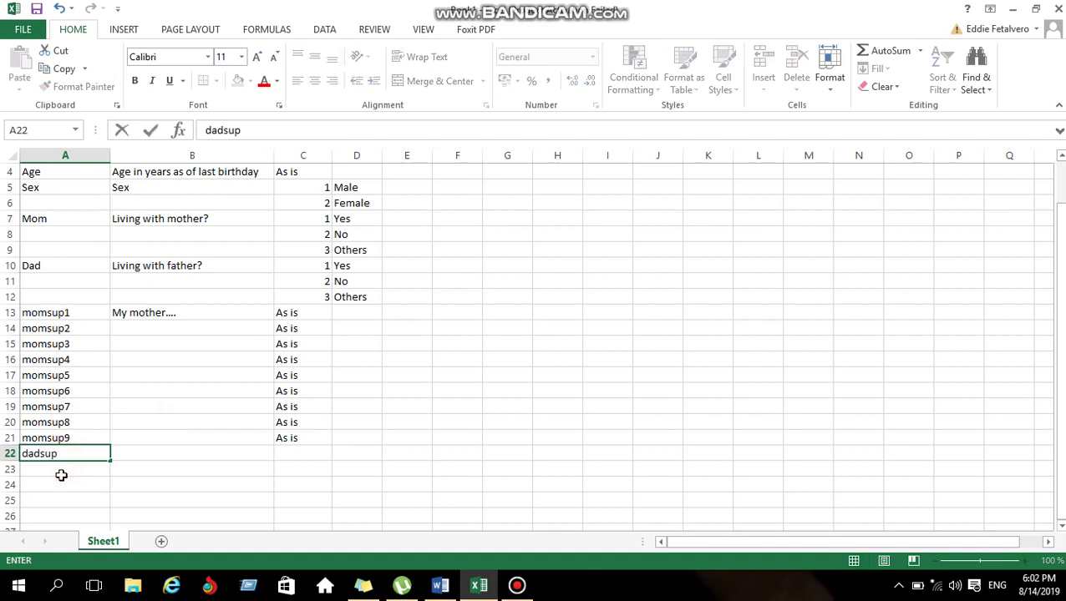
{"action": "left_click", "coordinate": [61, 475]}
{"action": "type", "text": "dadsu"}
{"action": "key", "text": "Return"}
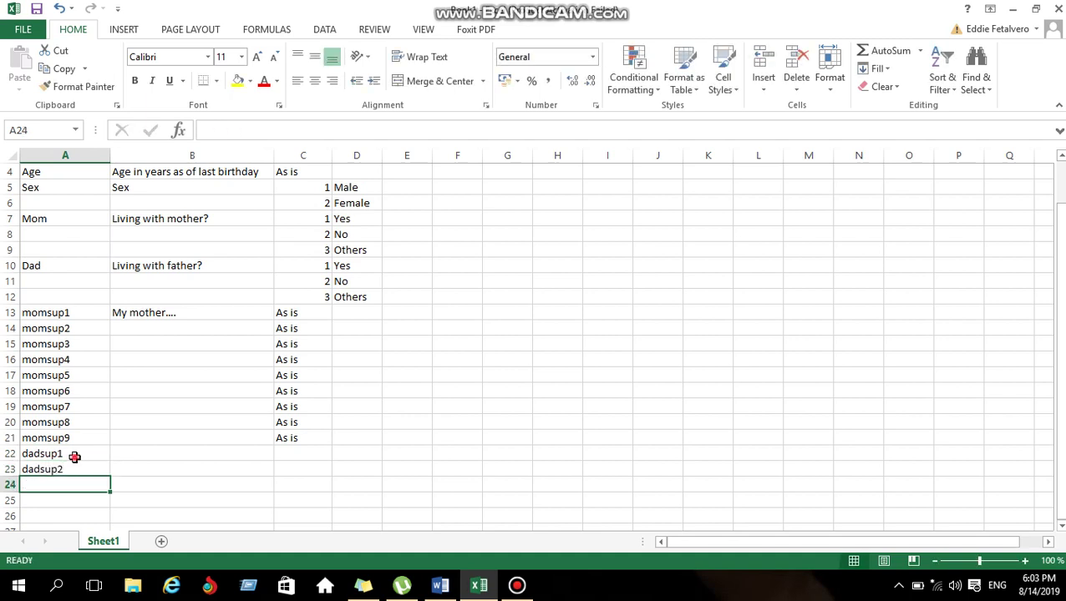
{"action": "left_click_drag", "start_coordinate": [71, 454], "coordinate": [77, 468]}
{"action": "scroll", "coordinate": [122, 487], "scroll_direction": "down", "scroll_amount": 1}
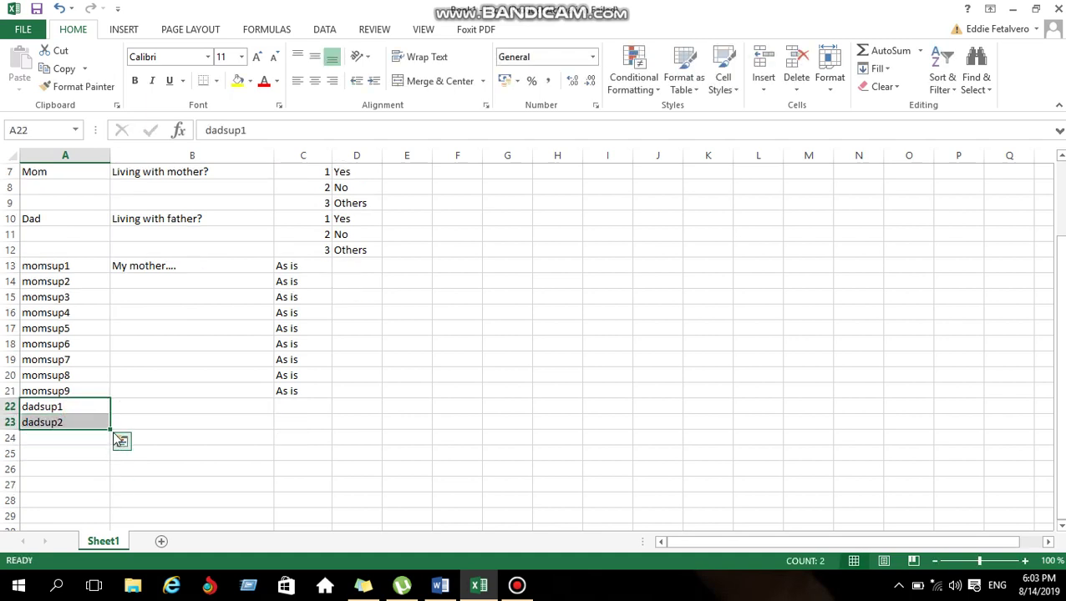
{"action": "mouse_move", "coordinate": [110, 429]}
{"action": "left_mouse_down"}
{"action": "mouse_move", "coordinate": [94, 527]}
{"action": "mouse_move", "coordinate": [93, 475]}
{"action": "left_mouse_up"}
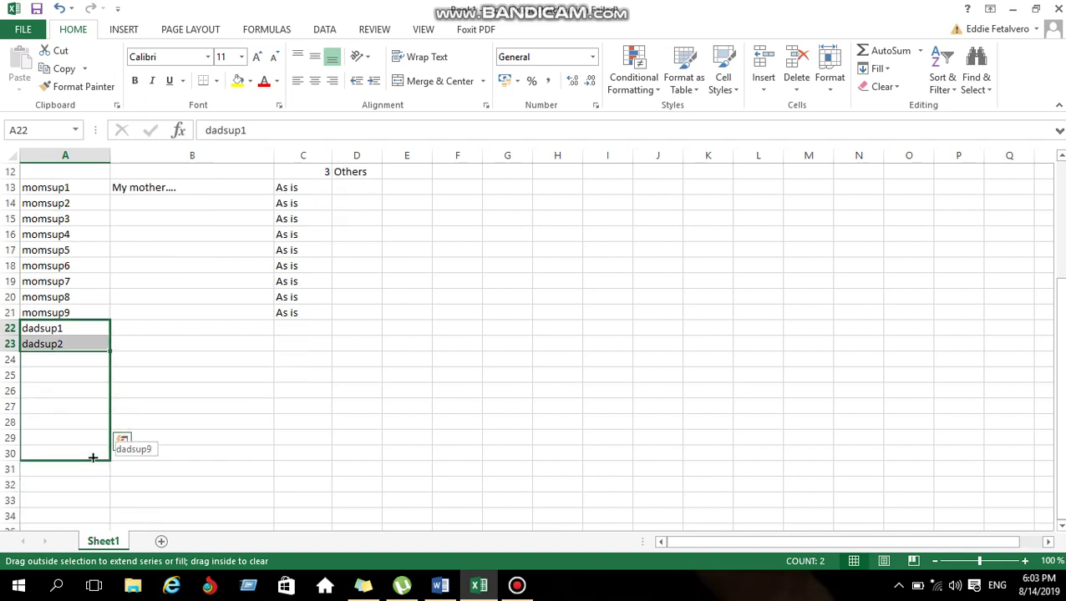
{"action": "left_click_drag", "start_coordinate": [92, 475], "coordinate": [88, 455]}
Code dadsup1 through dadsup9 As is, filling the code down to row 30.
{"action": "left_click", "coordinate": [300, 329]}
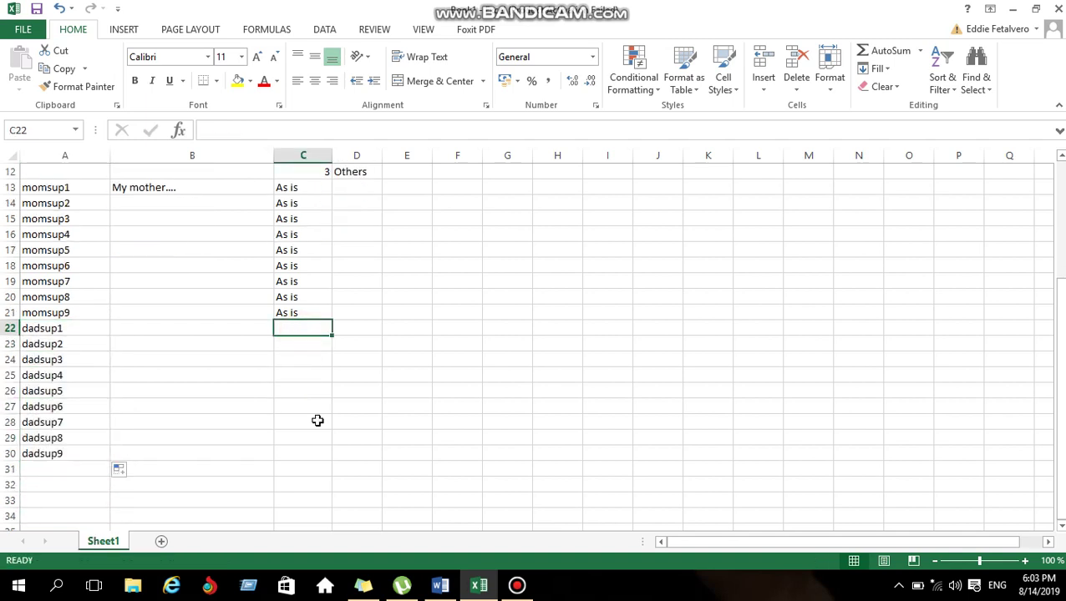
{"action": "type", "text": "As"}
{"action": "key", "text": "Return"}
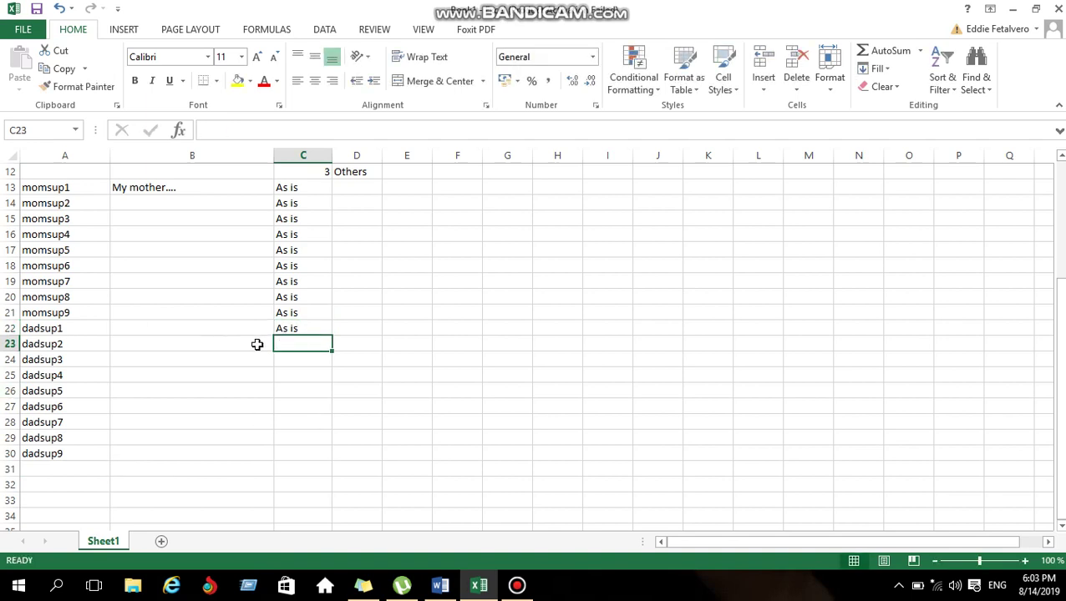
{"action": "left_click", "coordinate": [295, 330]}
{"action": "left_click_drag", "start_coordinate": [332, 338], "coordinate": [312, 455]}
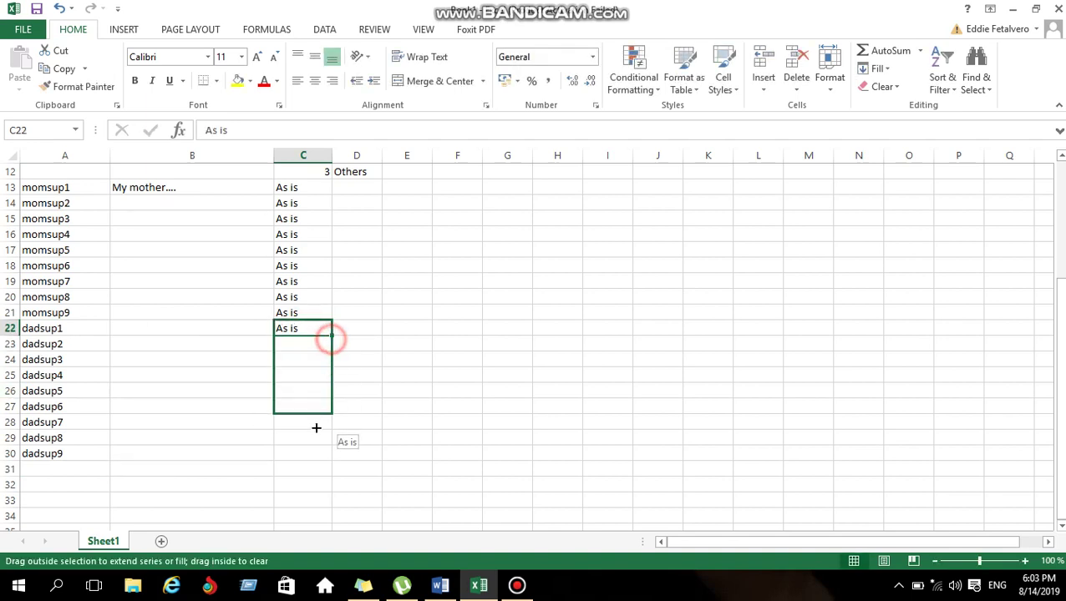
Add teachsup1 through teachsup6 below dadsup9, all coded As is down to row 36.
{"action": "left_click", "coordinate": [38, 474]}
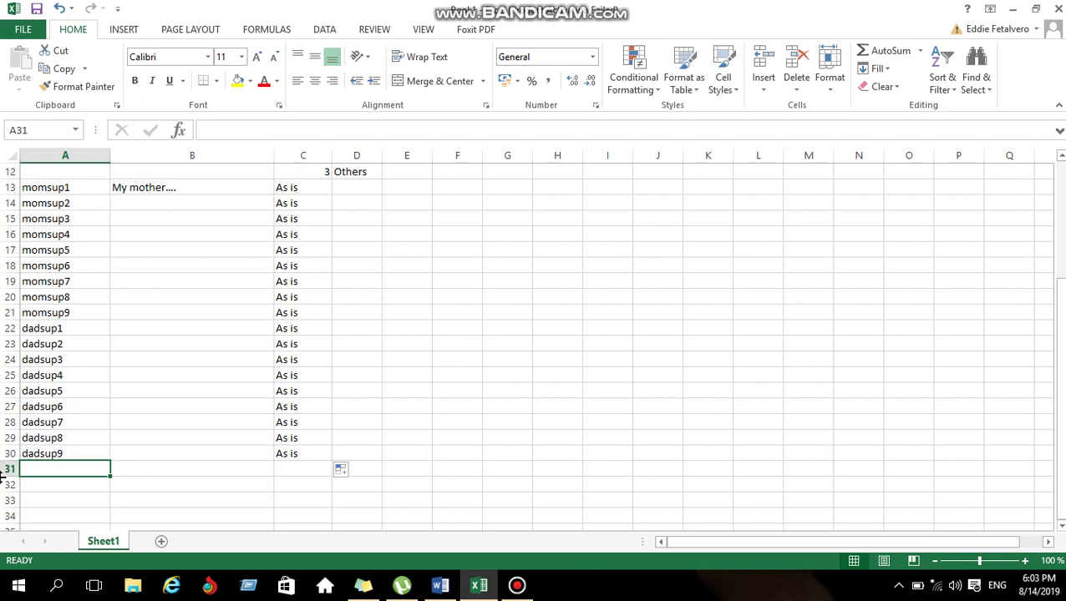
{"action": "type", "text": "teachsup"}
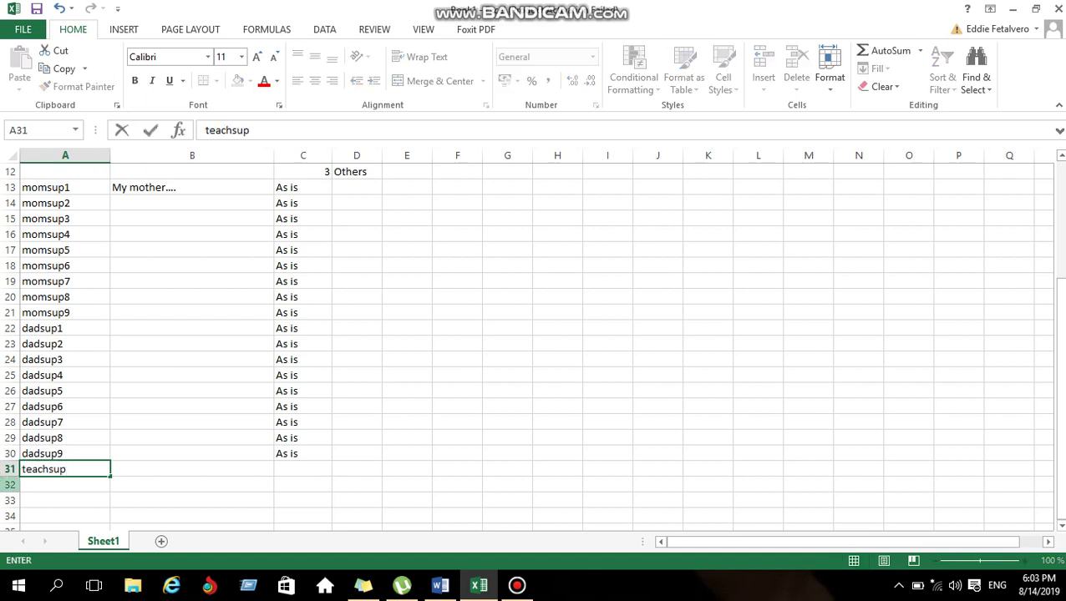
{"action": "type", "text": "1"}
{"action": "key", "text": "Return"}
{"action": "type", "text": "teac2s"}
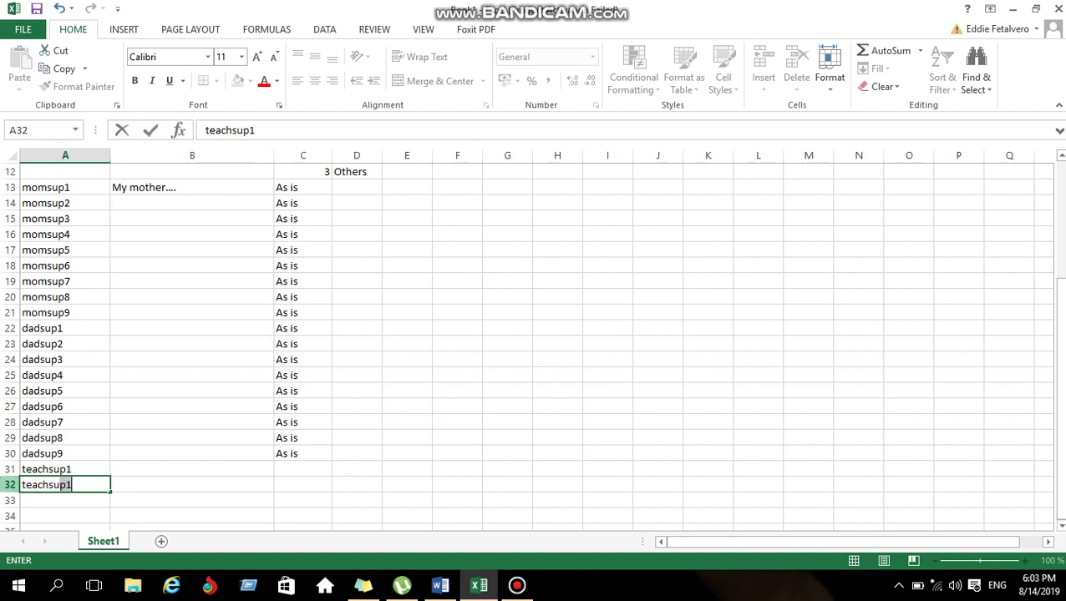
{"action": "key", "text": "Return"}
{"action": "scroll", "coordinate": [36, 388], "scroll_direction": "down", "scroll_amount": 3}
{"action": "left_click_drag", "start_coordinate": [95, 327], "coordinate": [107, 412]}
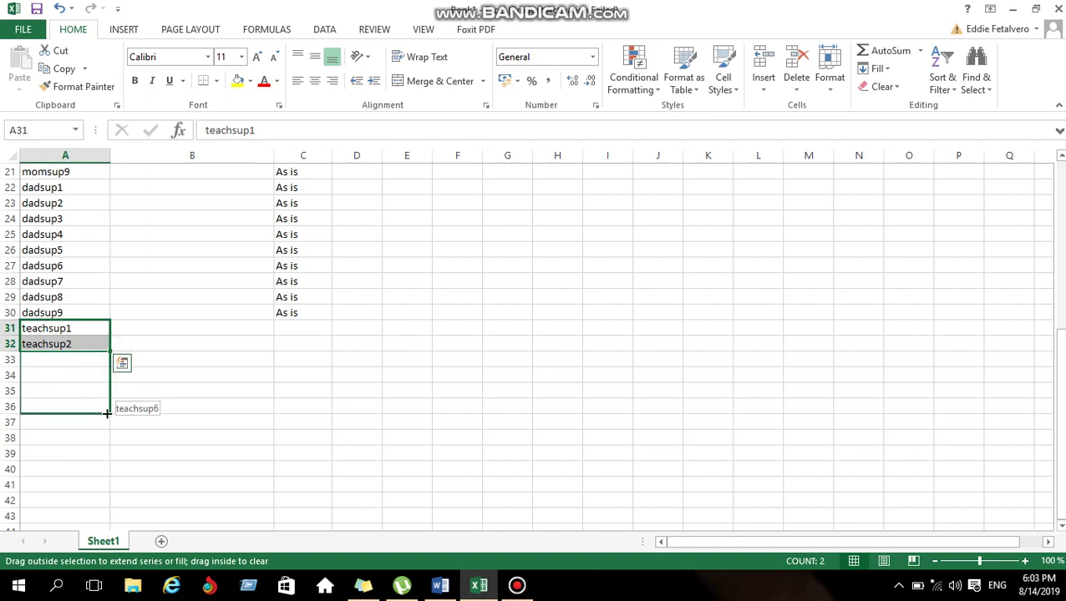
{"action": "left_click_drag", "start_coordinate": [107, 412], "coordinate": [107, 412]}
{"action": "left_click", "coordinate": [284, 312]}
{"action": "left_click_drag", "start_coordinate": [332, 321], "coordinate": [318, 411]}
{"action": "left_click", "coordinate": [196, 373]}
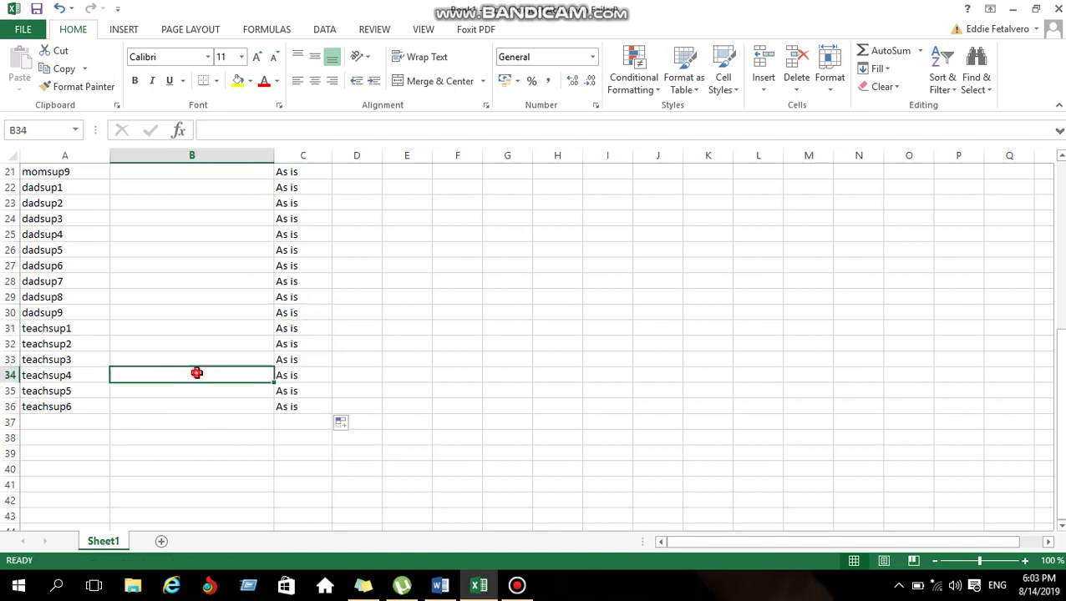
{"action": "left_click", "coordinate": [79, 423]}
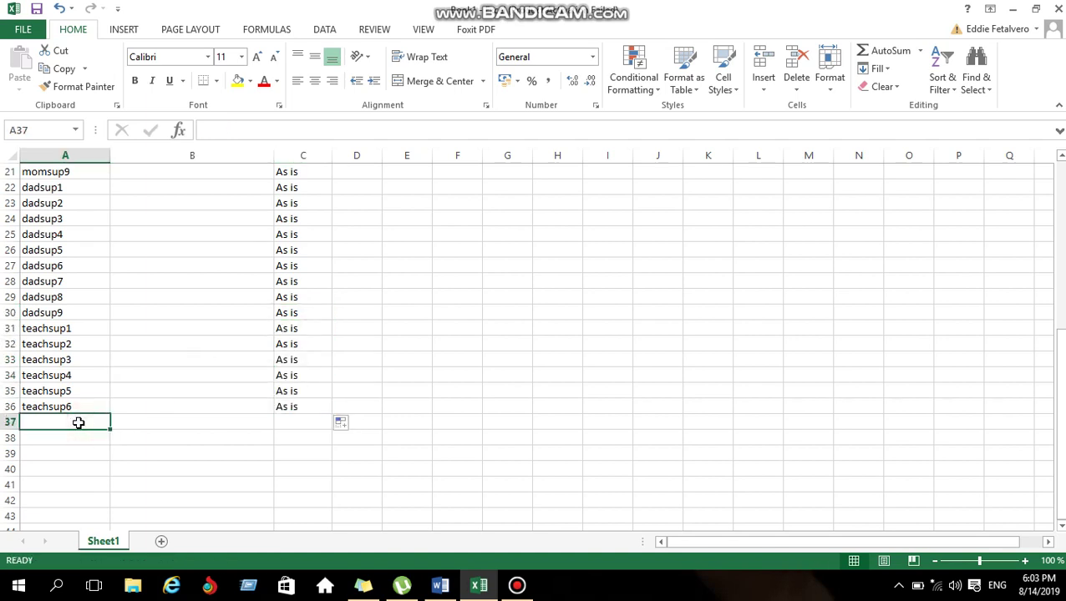
Enter the variable name motiv1 in cell A37.
{"action": "type", "text": "motiv1"}
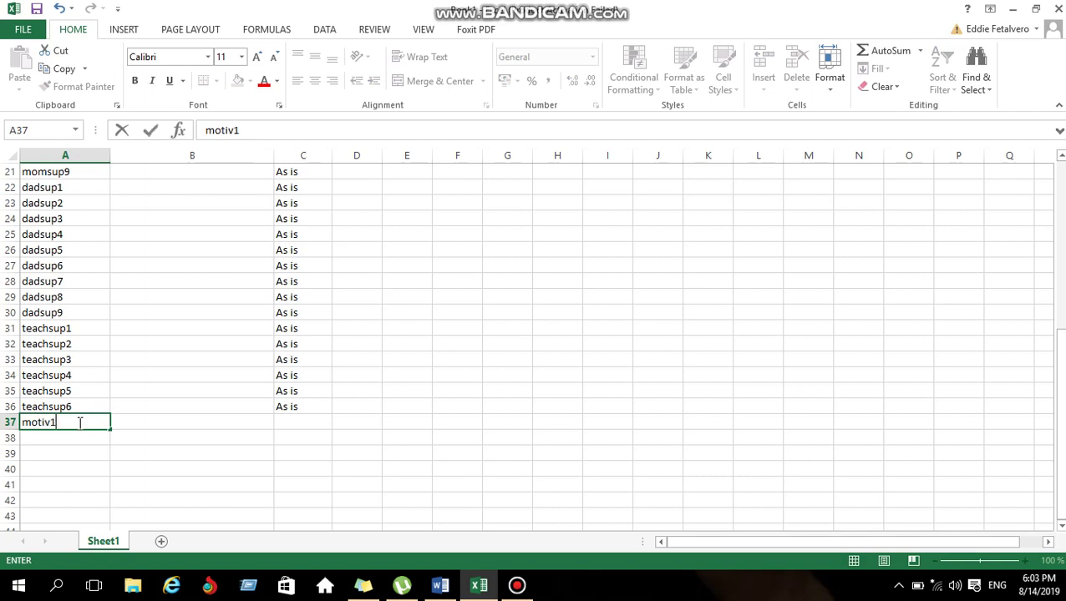
{"action": "key", "text": "Return"}
{"action": "type", "text": "motiv1"}
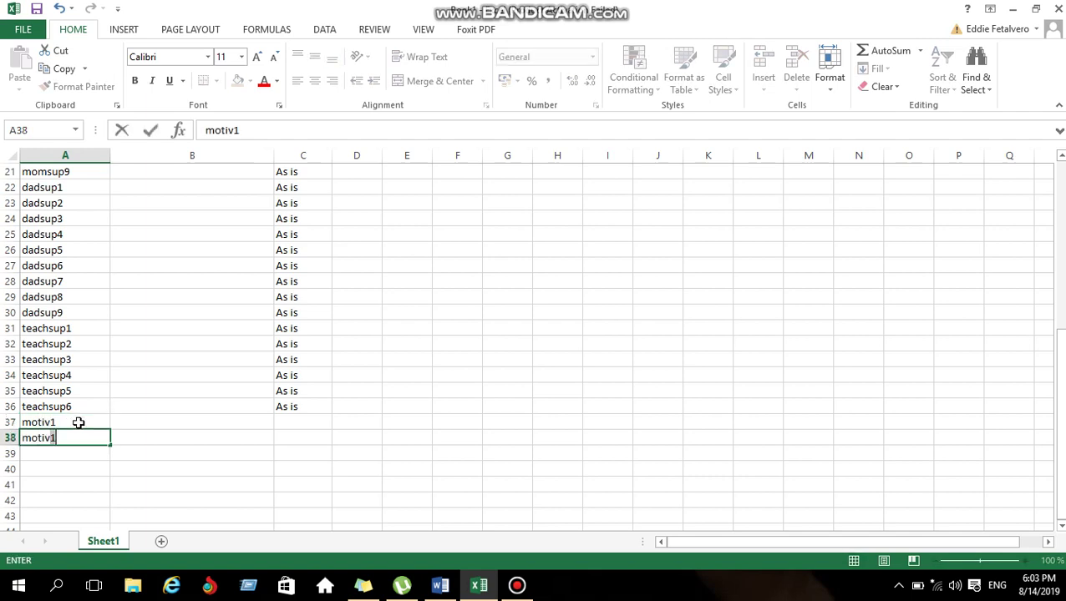
{"action": "key", "text": "BackSpace"}
{"action": "key", "text": "BackSpace"}
Give motiv1 codes 0 'Never' and 1 'Rarely' in columns C and D.
{"action": "left_click", "coordinate": [309, 422]}
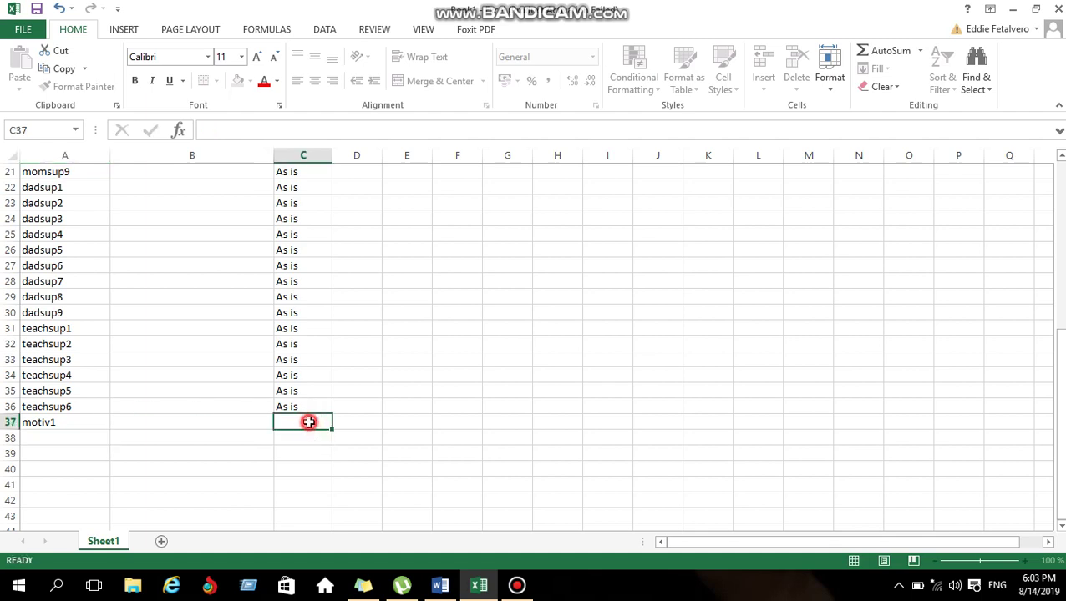
{"action": "type", "text": "0"}
{"action": "key", "text": "Tab"}
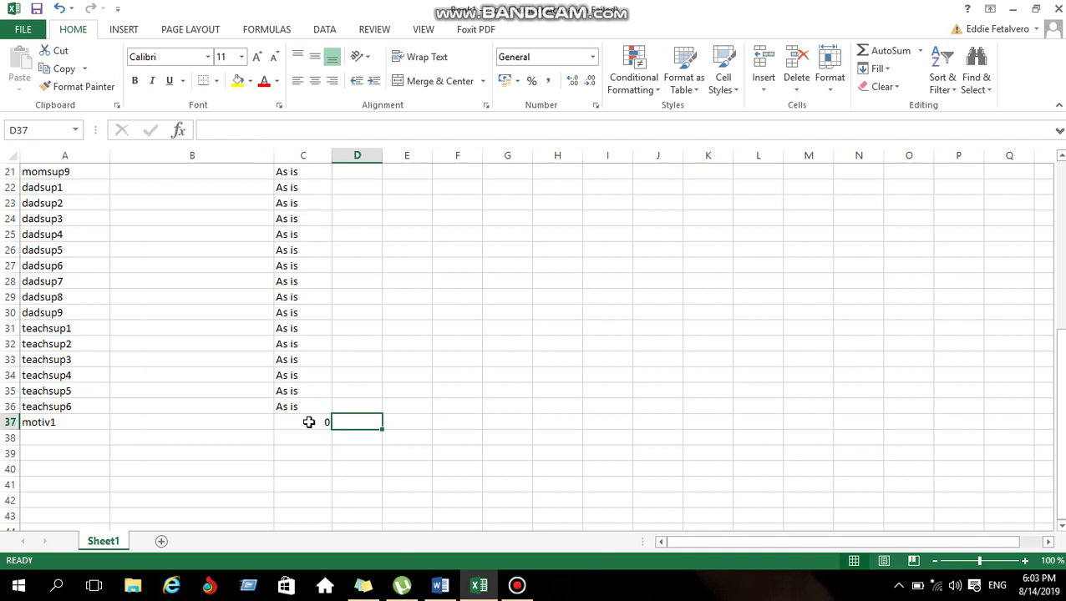
{"action": "type", "text": "nee"}
{"action": "key", "text": "BackSpace"}
{"action": "key", "text": "BackSpace"}
{"action": "type", "text": "Never"}
{"action": "key", "text": "Return"}
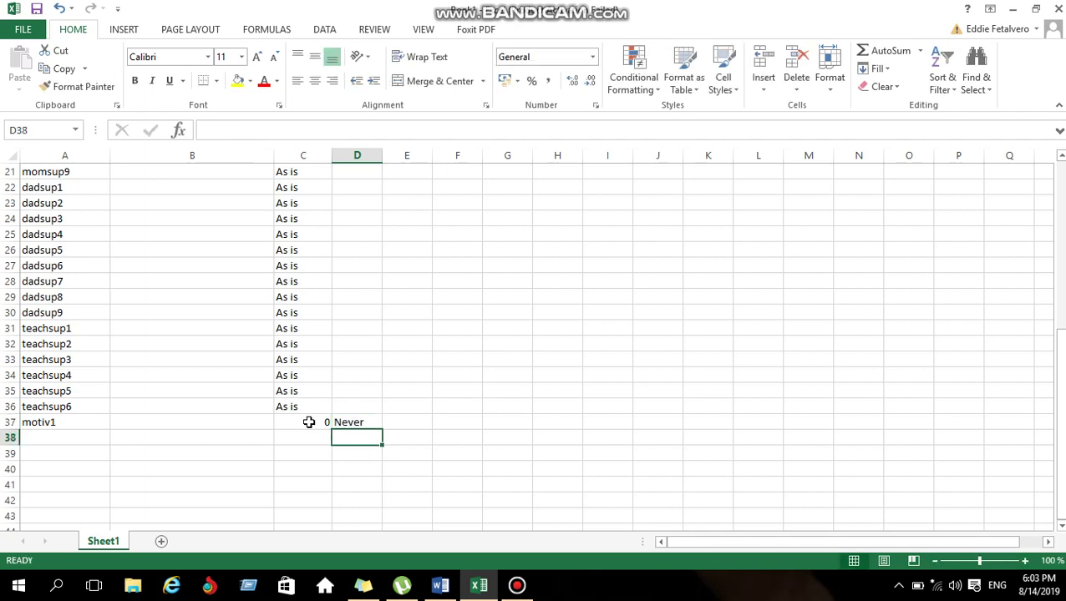
{"action": "key", "text": "Left"}
{"action": "type", "text": "1"}
{"action": "key", "text": "Tab"}
{"action": "type", "text": "Rare"}
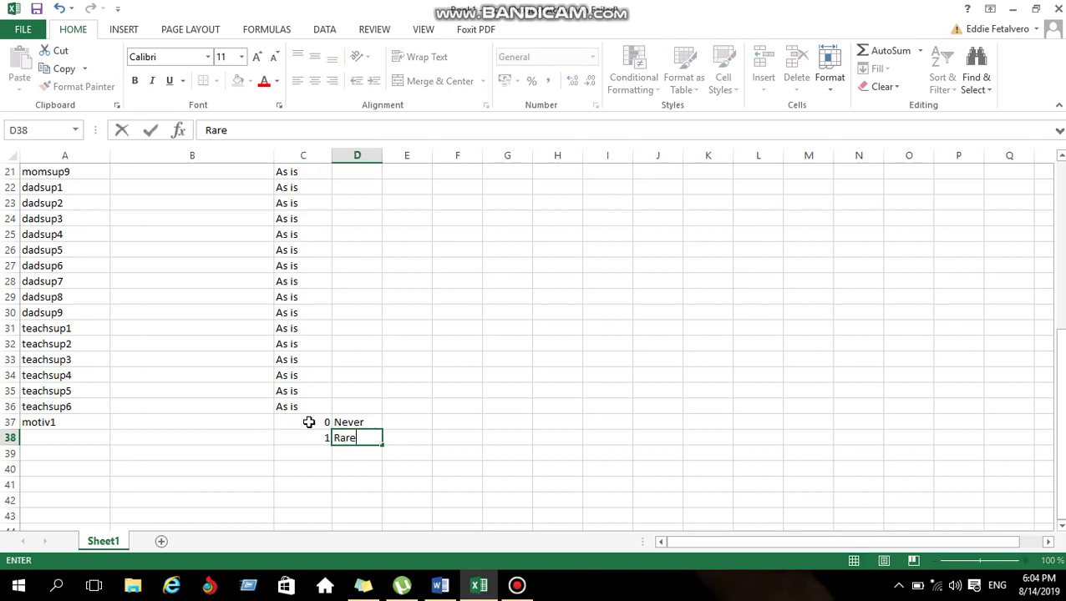
{"action": "key", "text": "Return"}
Add codes 2 'Sometimes', 3 'Often' and 4 'Always', then widen column D to fit the labels.
{"action": "key", "text": "Left"}
{"action": "type", "text": "2"}
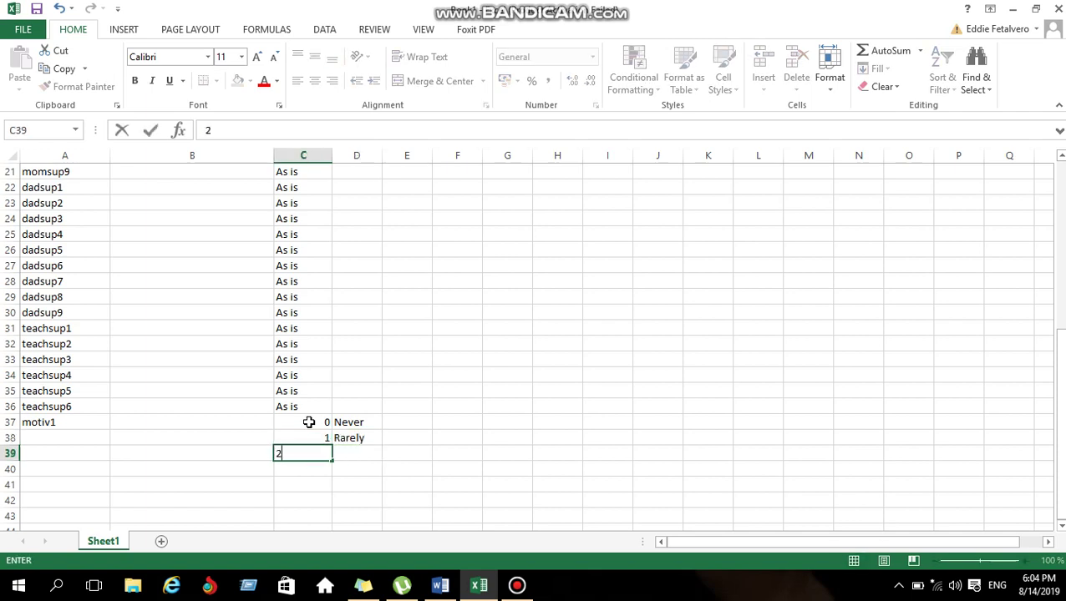
{"action": "key", "text": "Tab"}
{"action": "type", "text": "Sometimes"}
{"action": "key", "text": "Return"}
{"action": "type", "text": "3"}
{"action": "key", "text": "Tab"}
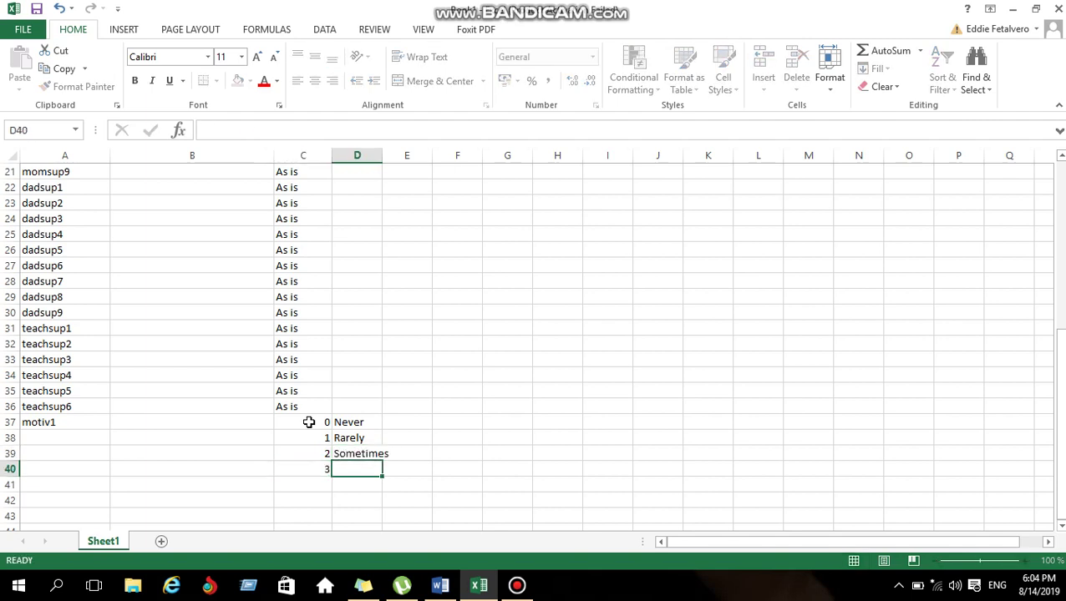
{"action": "type", "text": "Often"}
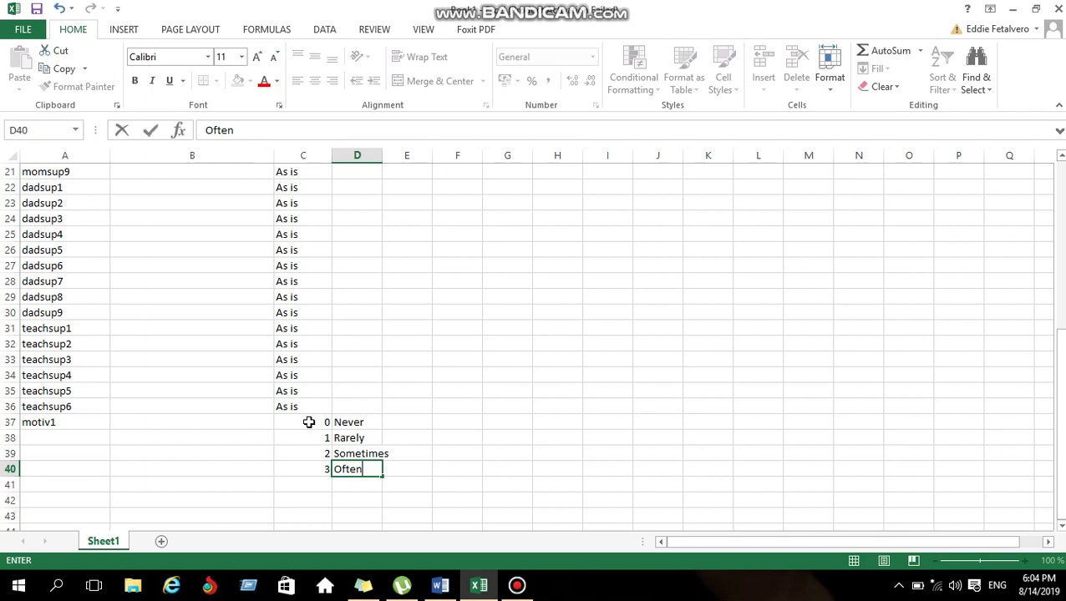
{"action": "key", "text": "Return"}
{"action": "type", "text": "4"}
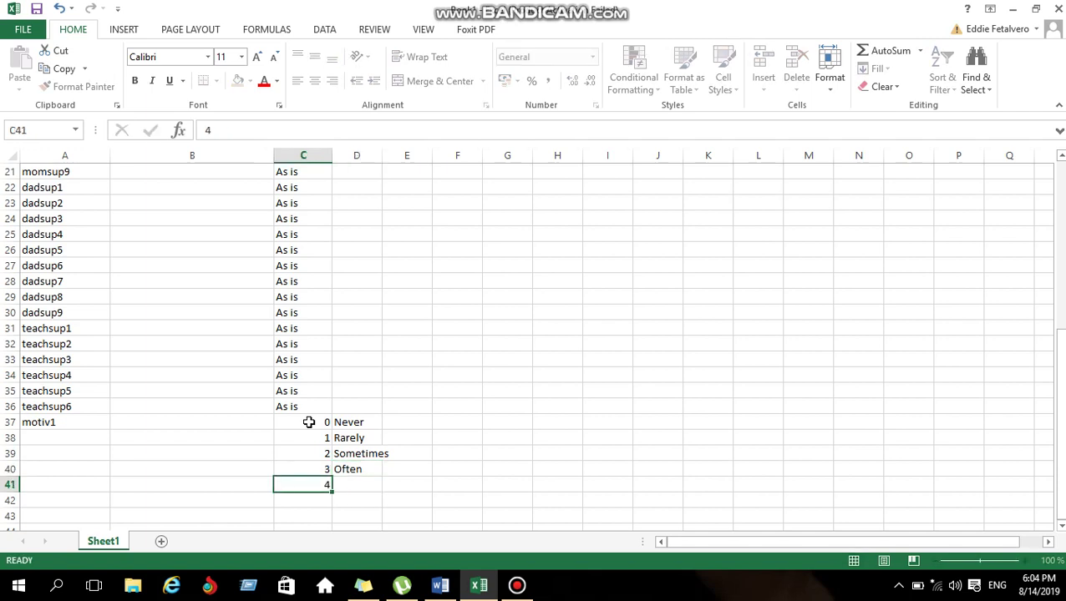
{"action": "key", "text": "Tab"}
{"action": "type", "text": "Aw"}
{"action": "key", "text": "BackSpace"}
{"action": "key", "text": "BackSpace"}
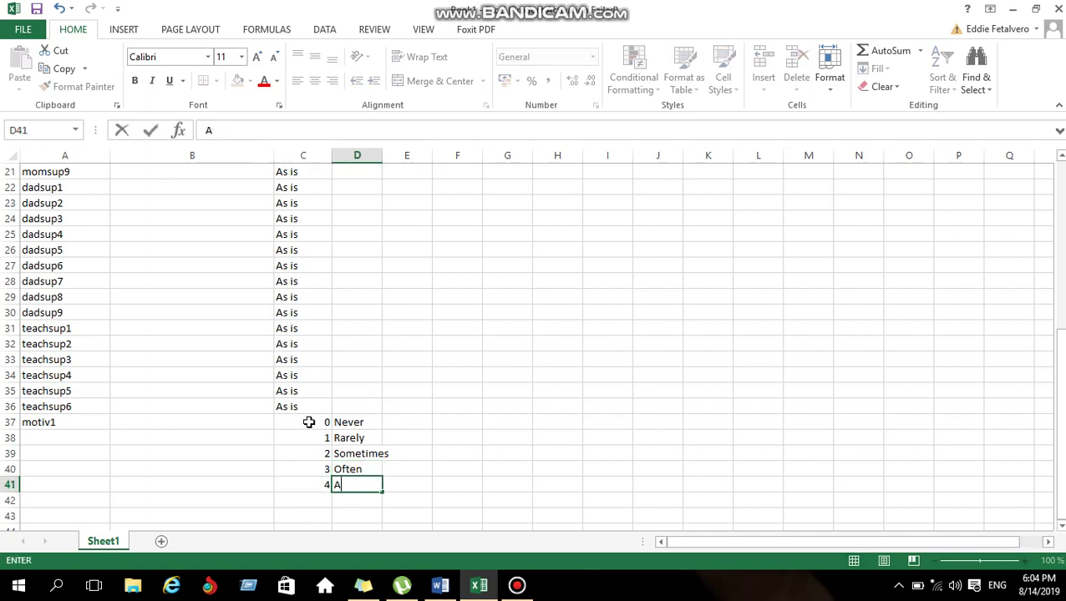
{"action": "type", "text": "ways"}
{"action": "left_click", "coordinate": [475, 423]}
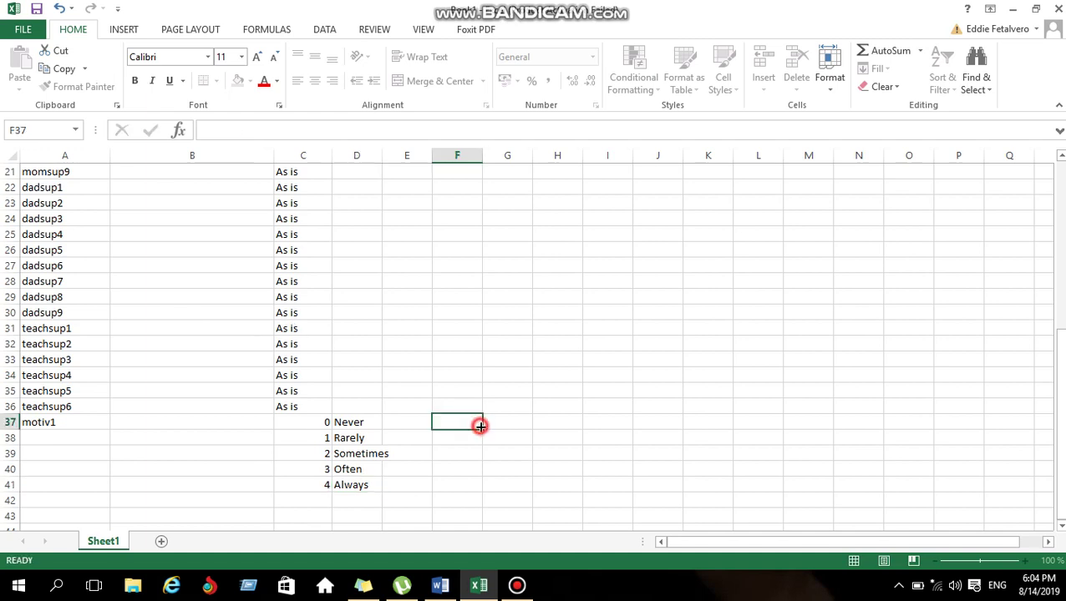
{"action": "left_click_drag", "start_coordinate": [381, 156], "coordinate": [401, 156]}
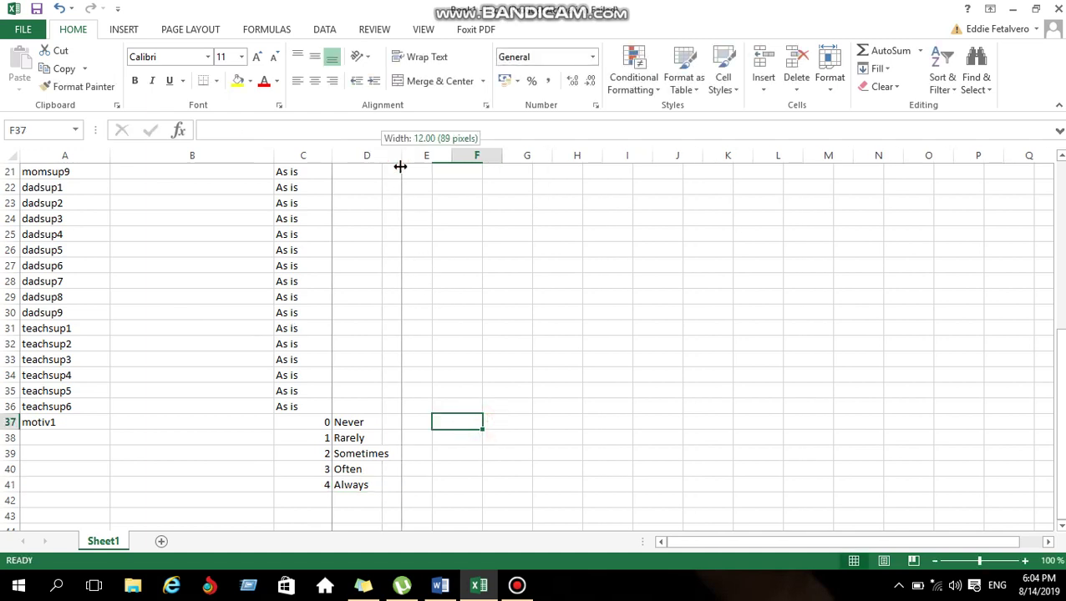
{"action": "left_click", "coordinate": [349, 424]}
Enter motiv1's item wording 'The science I learn...' in B37.
{"action": "scroll", "coordinate": [334, 451], "scroll_direction": "down", "scroll_amount": 1}
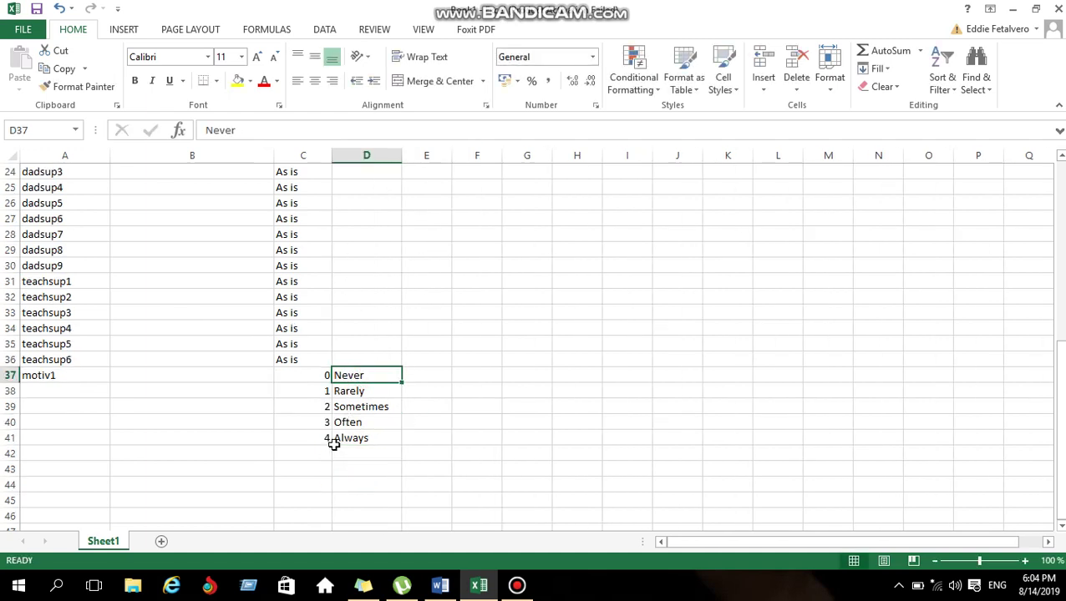
{"action": "left_click", "coordinate": [128, 376]}
{"action": "type", "text": "T"}
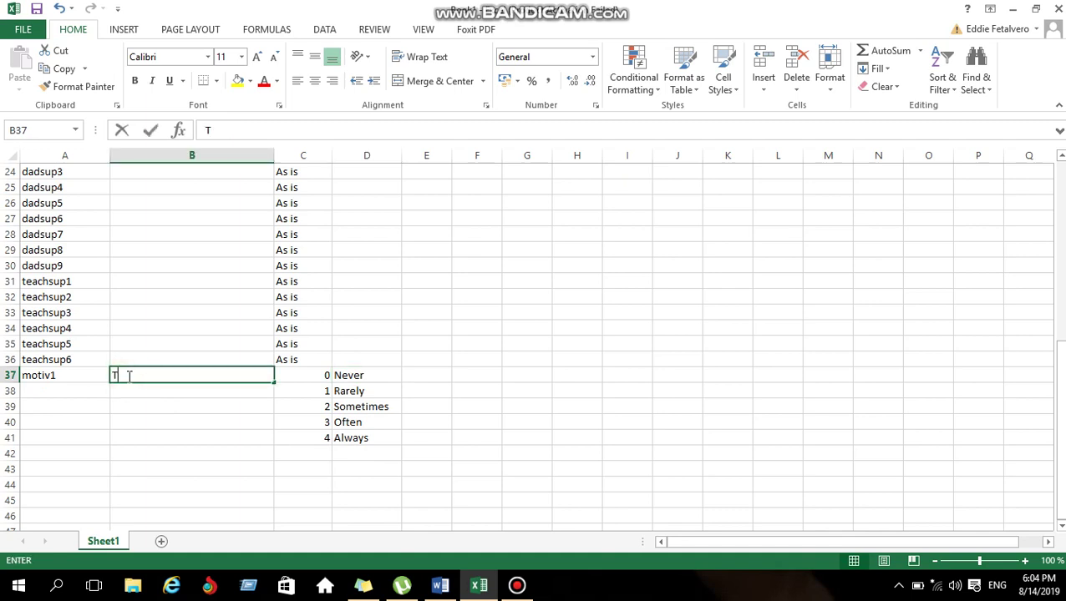
{"action": "type", "text": "he science"}
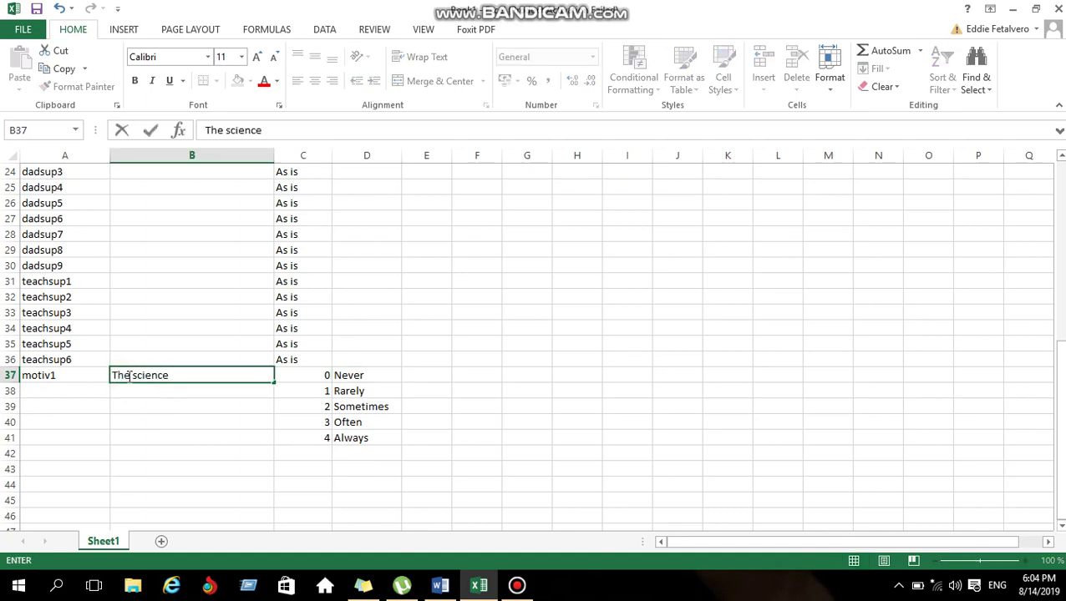
{"action": "type", "text": " I learn..."}
Enter motiv2 and motiv3 below and fill the series down to motiv25 in A42:A65.
{"action": "left_click", "coordinate": [53, 452]}
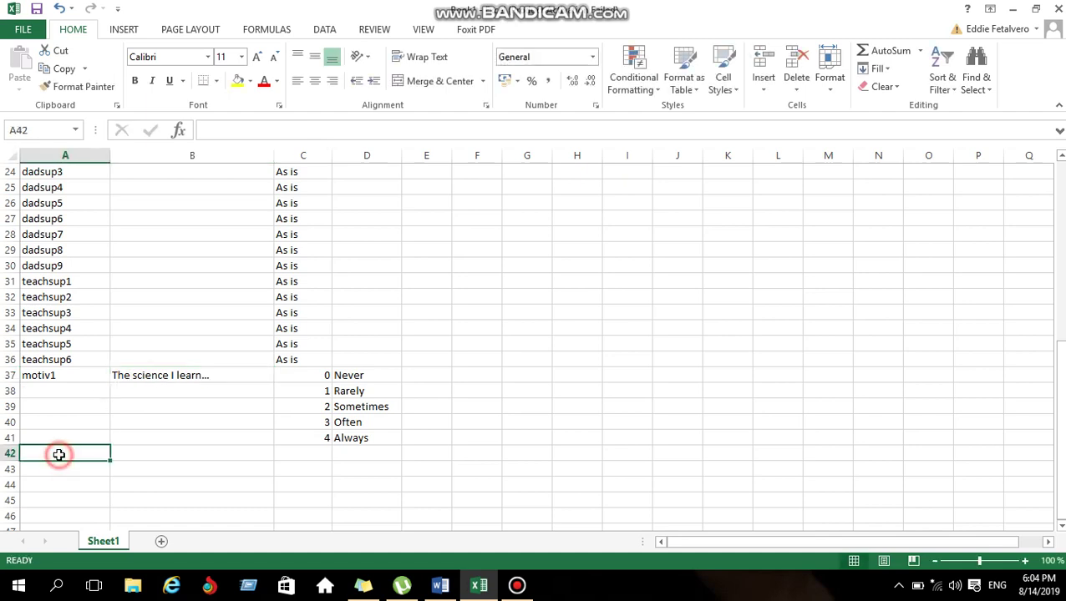
{"action": "type", "text": "motiv2"}
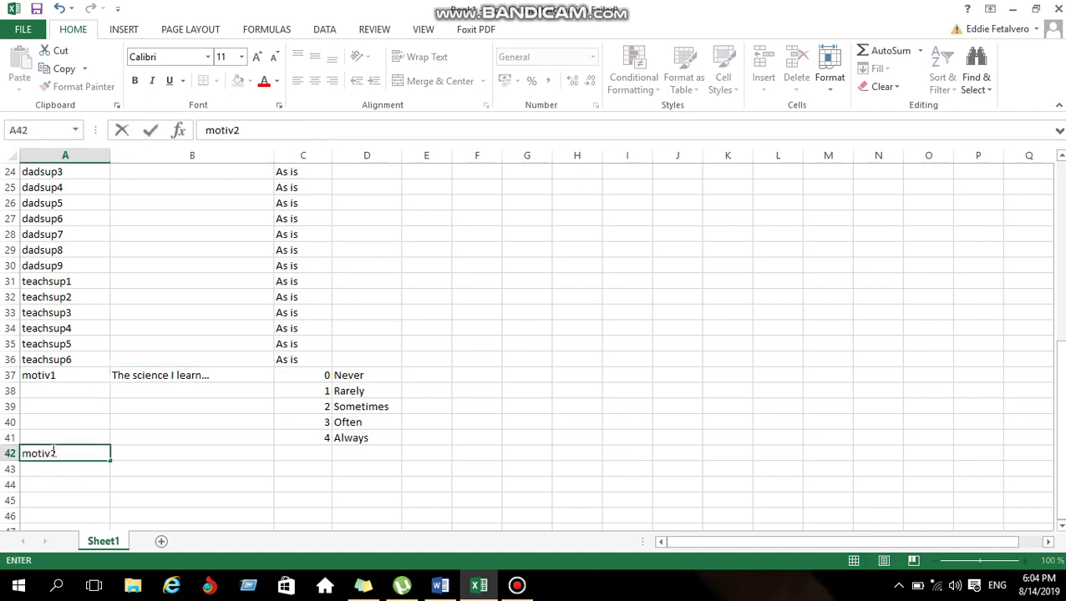
{"action": "key", "text": "Return"}
{"action": "type", "text": "motiv2"}
{"action": "key", "text": "BackSpace"}
{"action": "type", "text": "3"}
{"action": "mouse_move", "coordinate": [67, 451]}
{"action": "left_mouse_down"}
{"action": "mouse_move", "coordinate": [107, 536]}
{"action": "mouse_move", "coordinate": [85, 414]}
{"action": "mouse_move", "coordinate": [90, 523]}
{"action": "mouse_move", "coordinate": [91, 463]}
{"action": "mouse_move", "coordinate": [94, 475]}
{"action": "left_mouse_up"}
{"action": "left_click", "coordinate": [214, 451]}
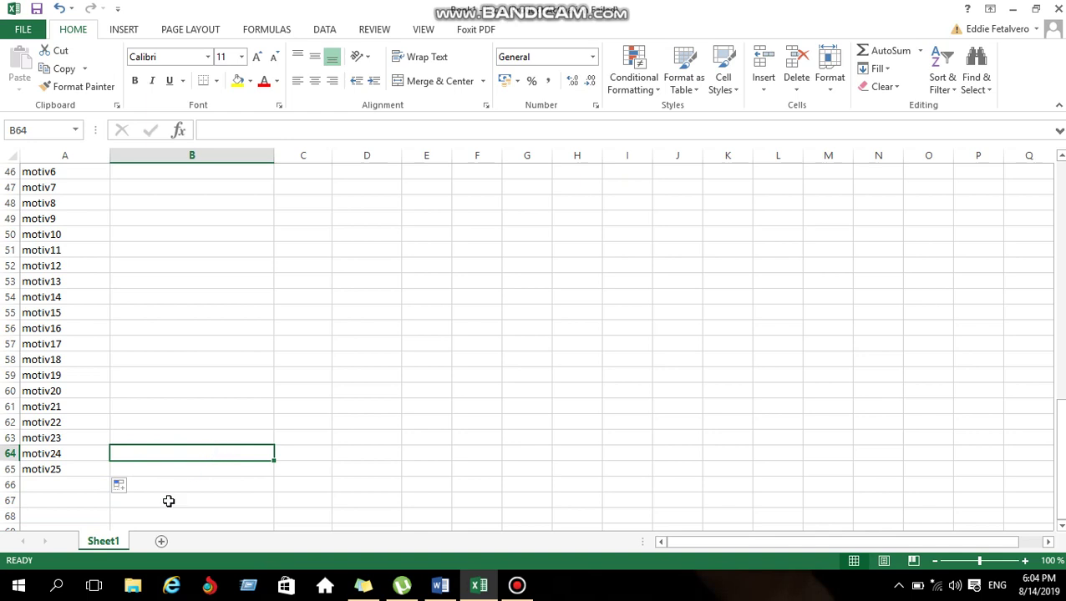
{"action": "double_click", "coordinate": [112, 543]}
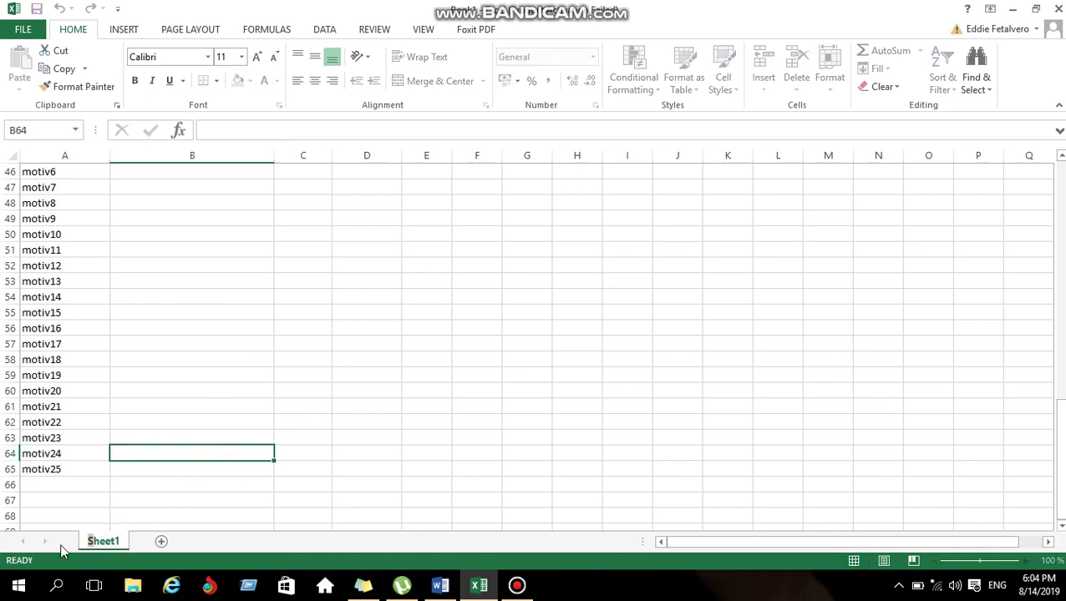
Name the worksheet 'coding manual' and save the workbook to this computer.
{"action": "type", "text": "coding manual"}
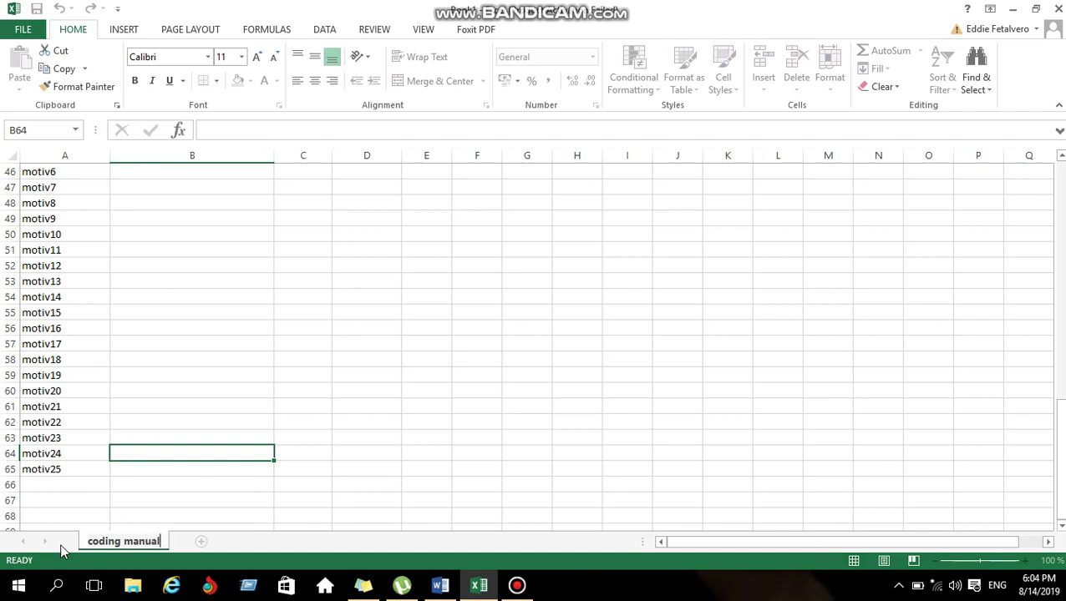
{"action": "left_click", "coordinate": [75, 499]}
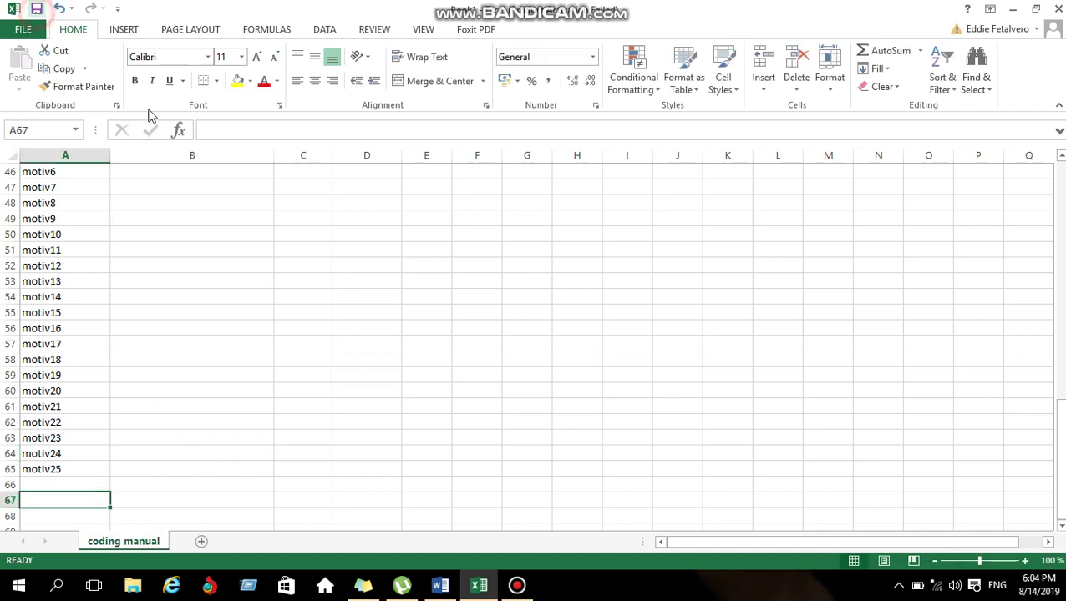
{"action": "left_click", "coordinate": [37, 8]}
{"action": "left_click", "coordinate": [248, 164]}
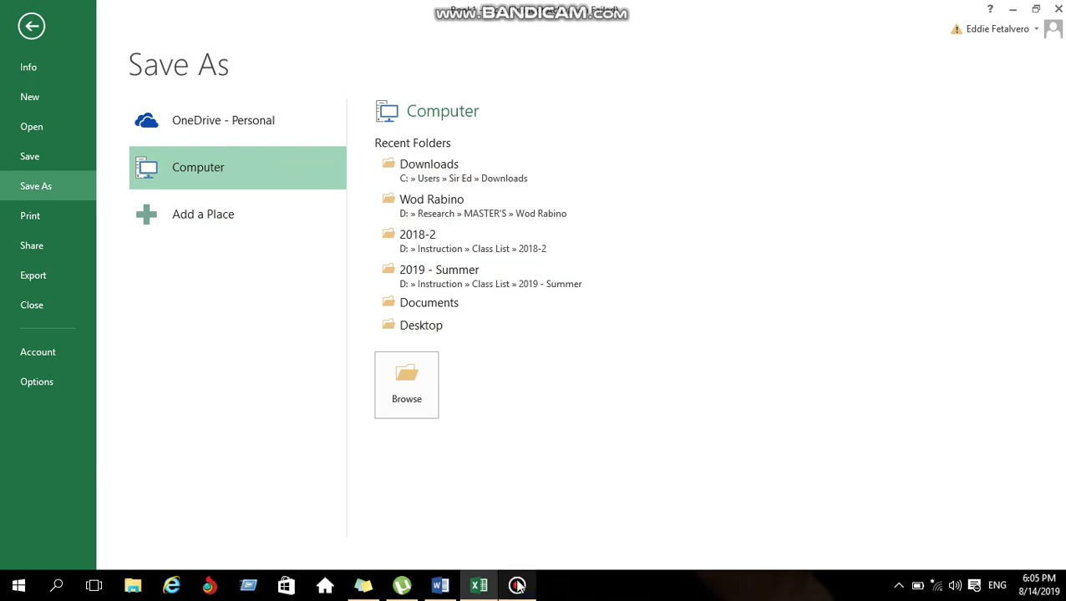
{"action": "left_click", "coordinate": [517, 585]}
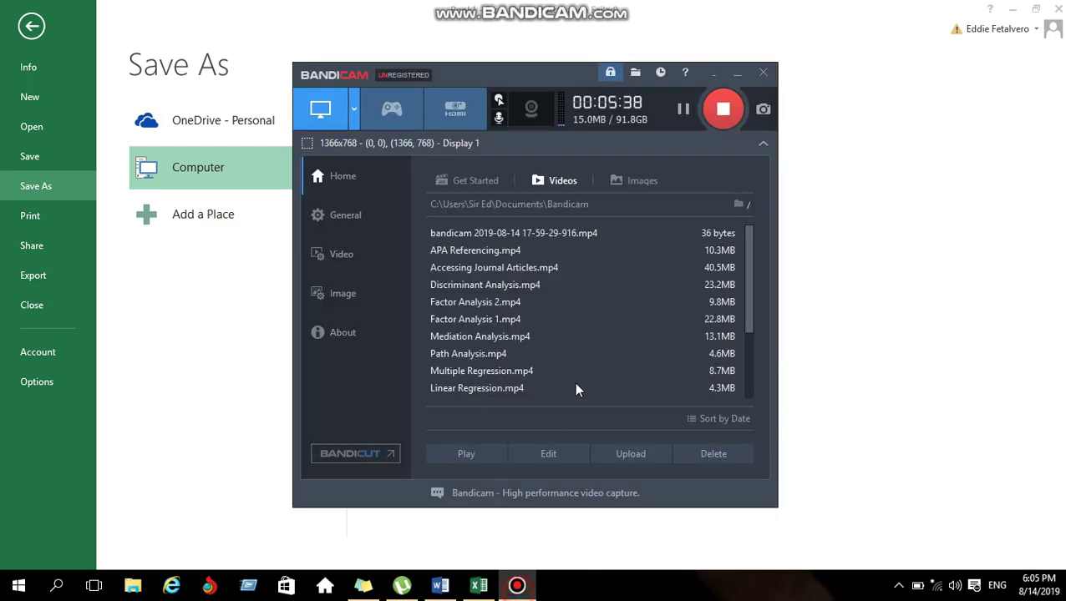
{"action": "left_click", "coordinate": [682, 112]}
{"action": "left_click", "coordinate": [737, 74]}
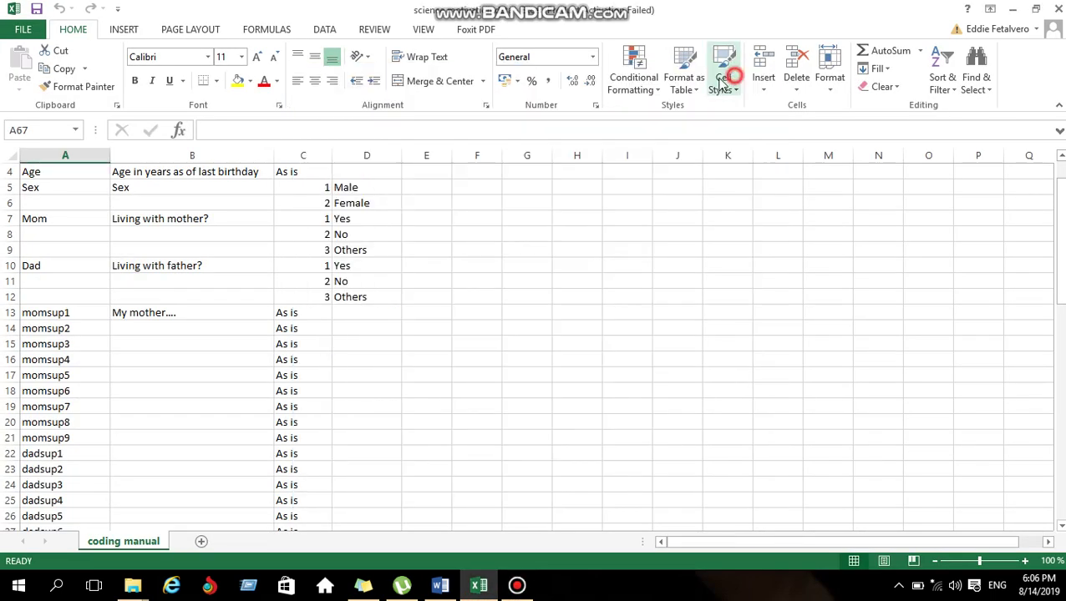
Add a new worksheet named 'coding sheet' and start at its cell A1.
{"action": "left_click", "coordinate": [197, 543]}
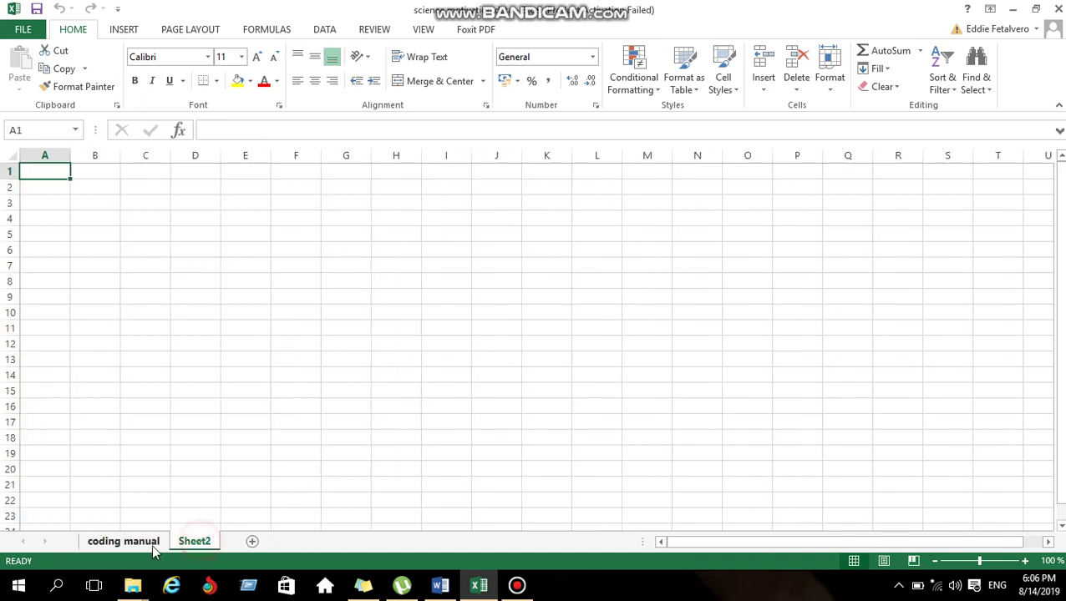
{"action": "double_click", "coordinate": [195, 543]}
{"action": "type", "text": "coding sheet"}
{"action": "left_click", "coordinate": [148, 543]}
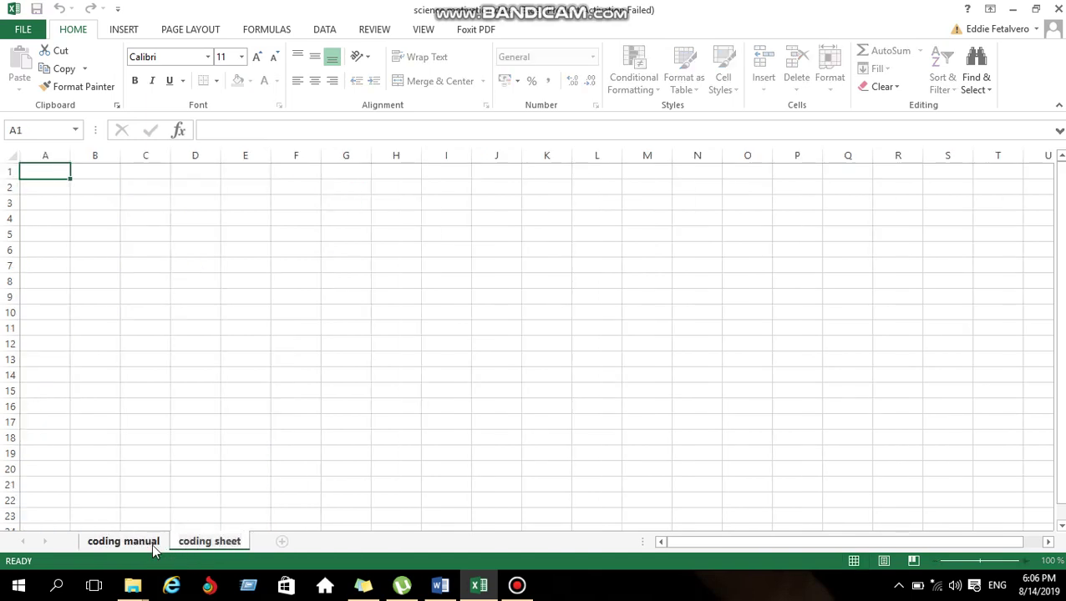
{"action": "left_click", "coordinate": [200, 545]}
{"action": "left_click", "coordinate": [54, 172]}
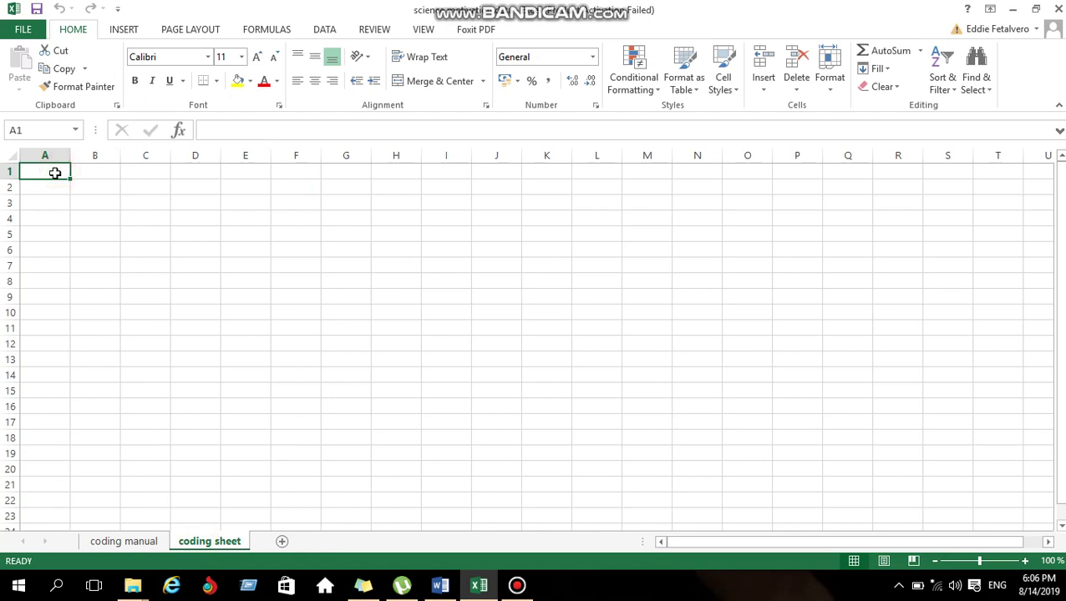
Review the coding manual's variable names, Age through momsup9, then return to the coding sheet.
{"action": "left_click", "coordinate": [144, 542]}
{"action": "left_click_drag", "start_coordinate": [37, 172], "coordinate": [42, 438]}
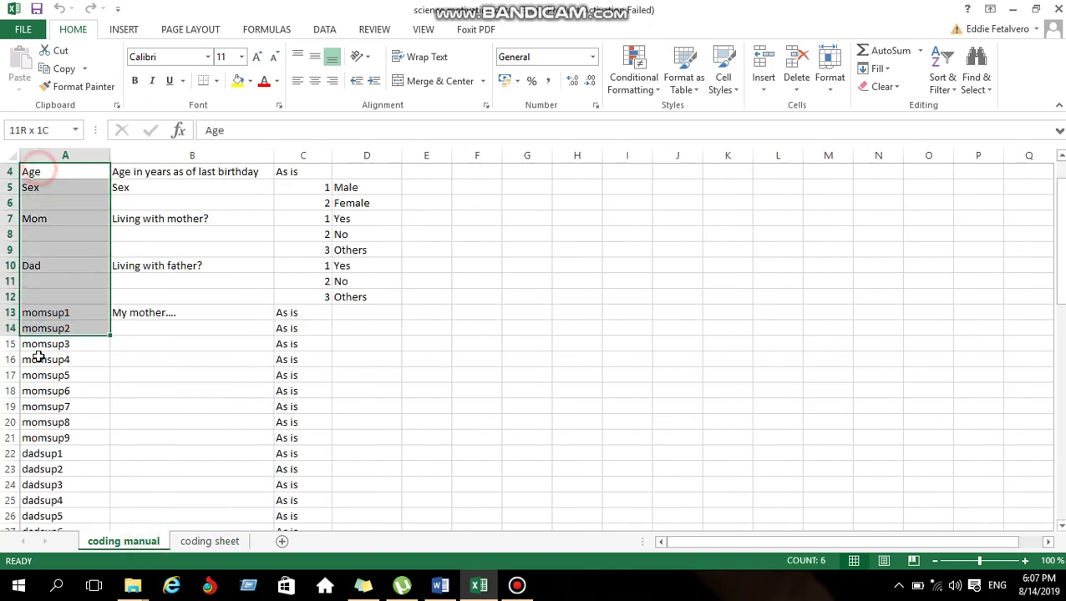
{"action": "left_click", "coordinate": [227, 542]}
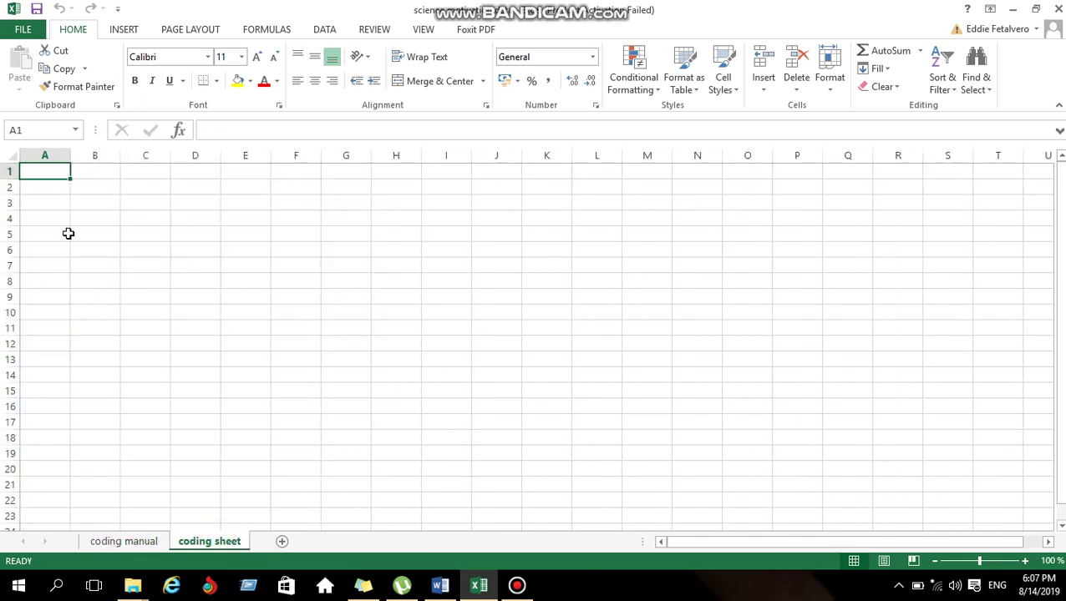
Enter the header 'name' in A1 and begin the school header in B1.
{"action": "type", "text": "name"}
{"action": "key", "text": "Tab"}
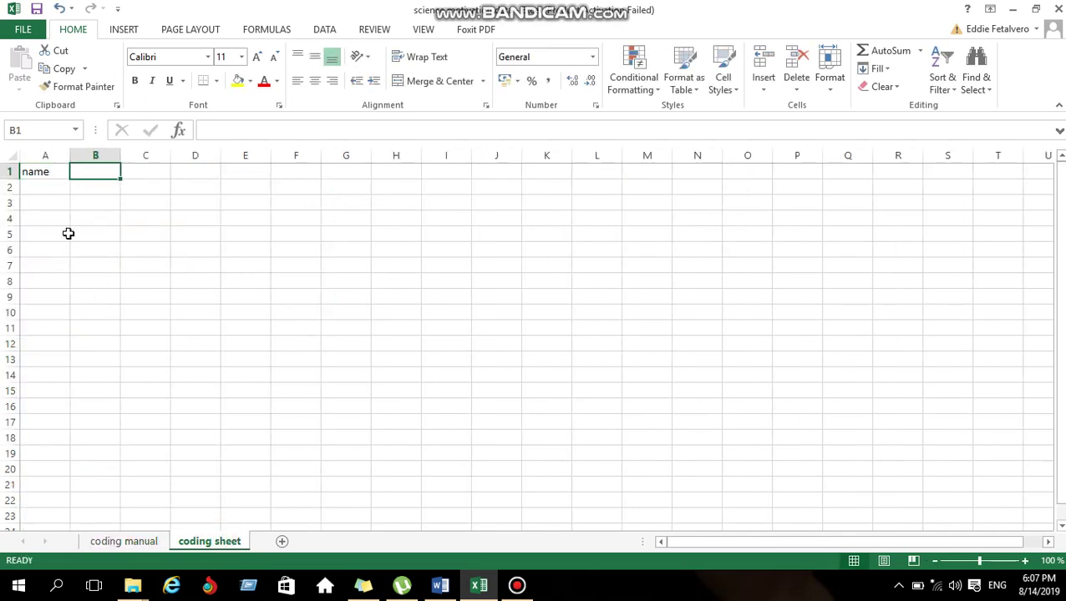
{"action": "type", "text": "nos"}
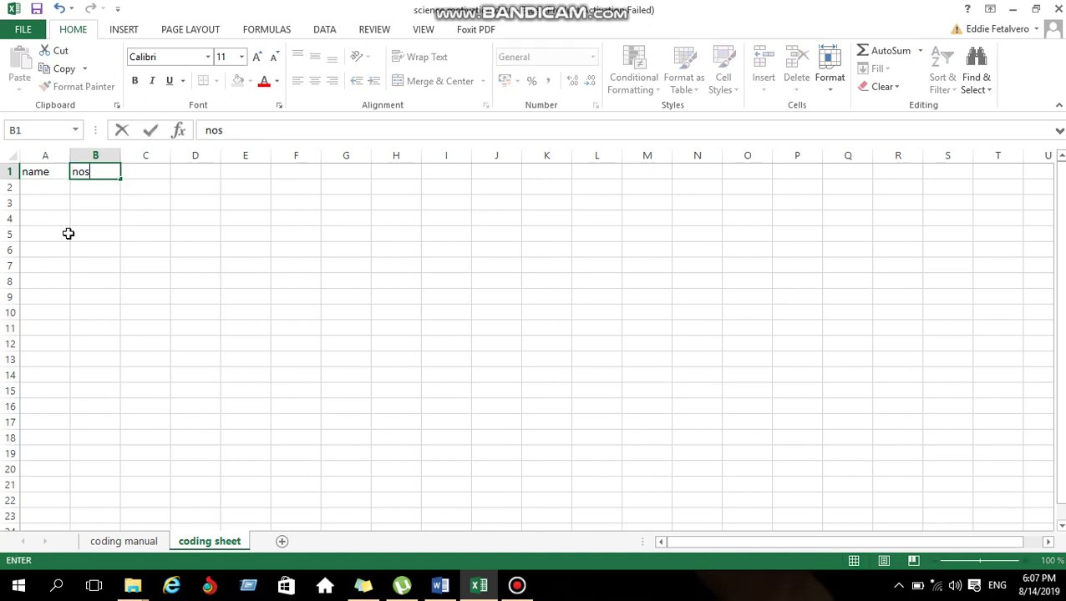
{"action": "key", "text": "BackSpace"}
{"action": "key", "text": "BackSpace"}
{"action": "key", "text": "BackSpace"}
{"action": "type", "text": "chool"}
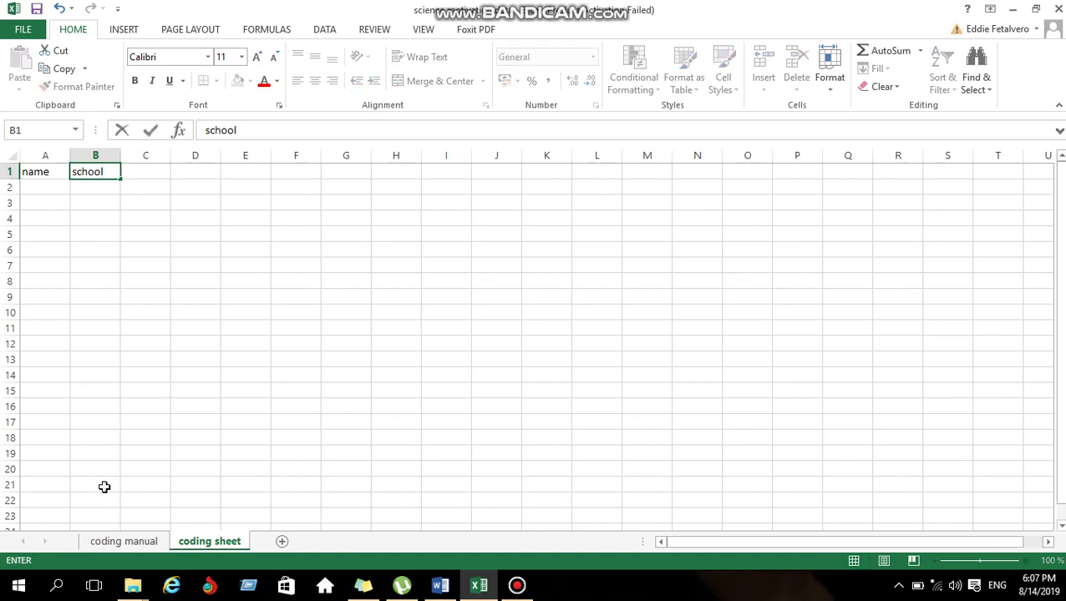
In the coding manual, rename the variable in cell A3 to 'School'.
{"action": "left_click", "coordinate": [124, 541]}
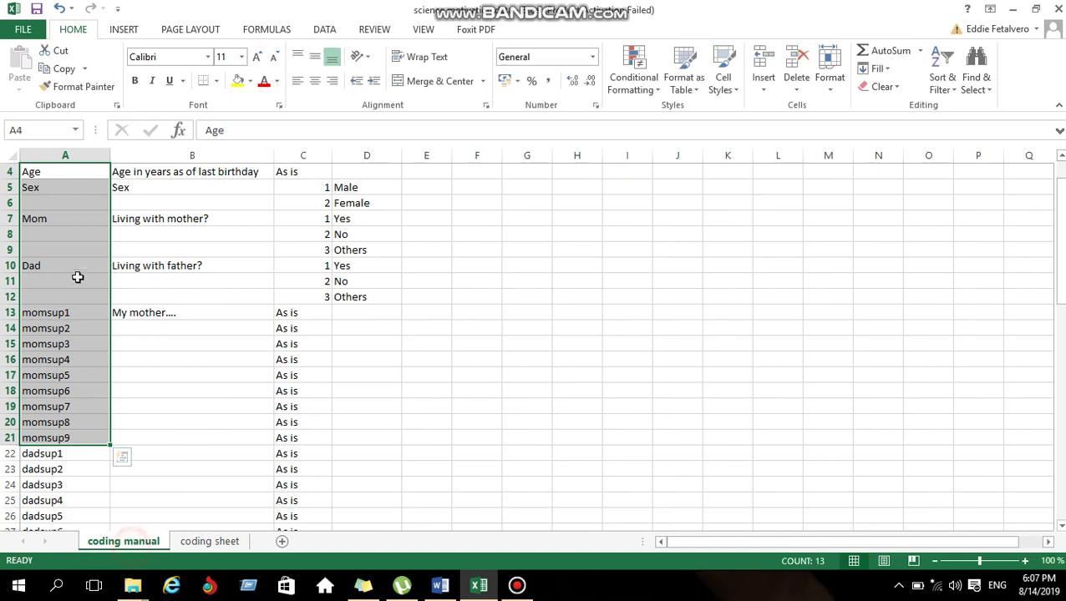
{"action": "scroll", "coordinate": [57, 201], "scroll_direction": "up", "scroll_amount": 1}
{"action": "double_click", "coordinate": [56, 203]}
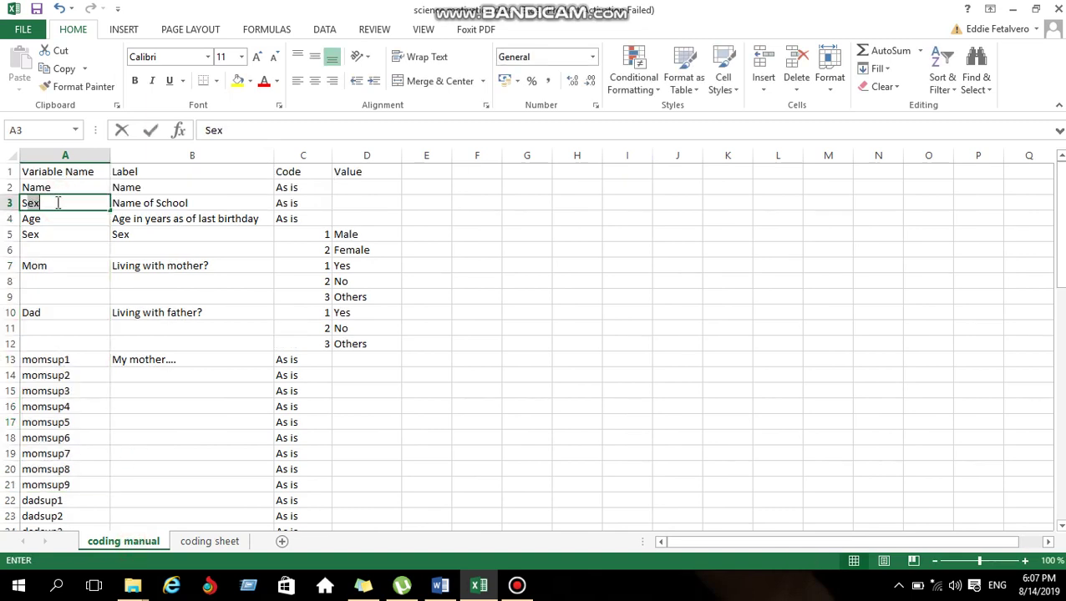
{"action": "type", "text": "School"}
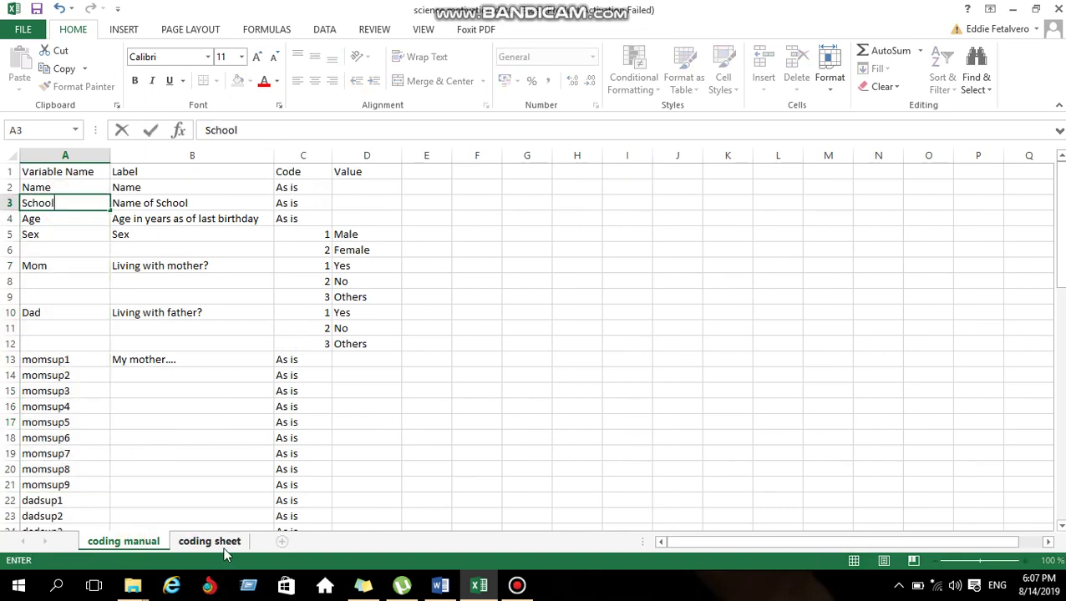
{"action": "left_click", "coordinate": [219, 543]}
Add headers age, sex, mom, dad and momsup1 in C1:G1 and extend the momsup numbering.
{"action": "left_click", "coordinate": [143, 170]}
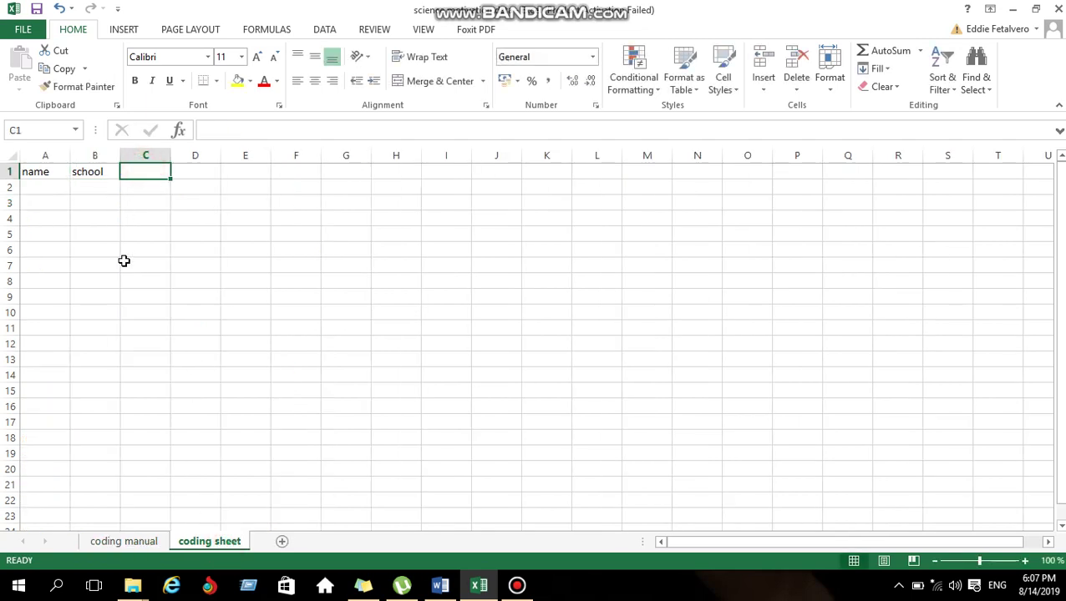
{"action": "type", "text": "age"}
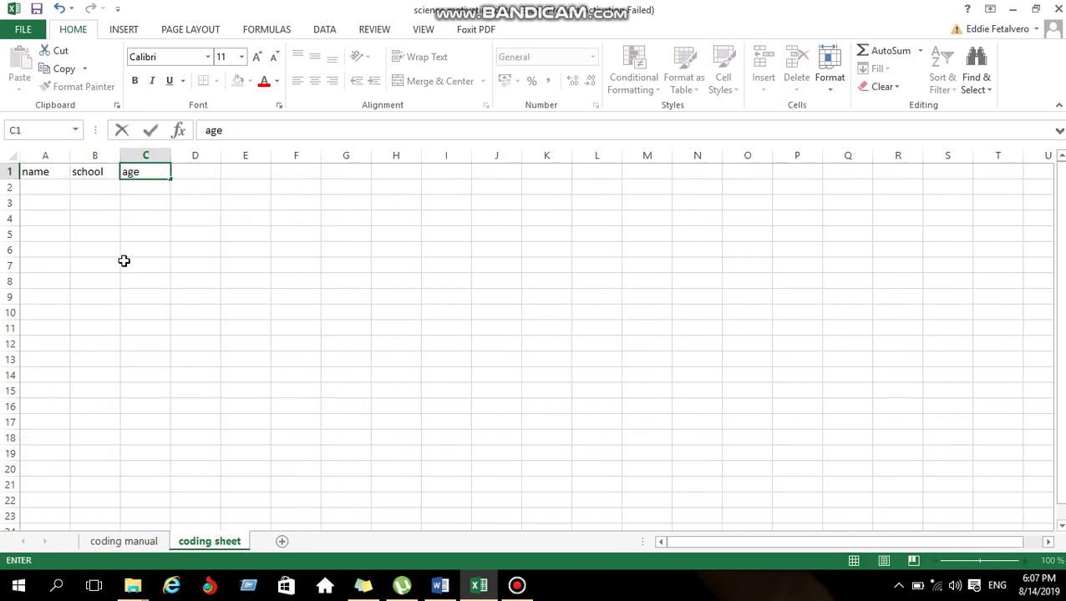
{"action": "key", "text": "Tab"}
{"action": "type", "text": "sex"}
{"action": "key", "text": "Tab"}
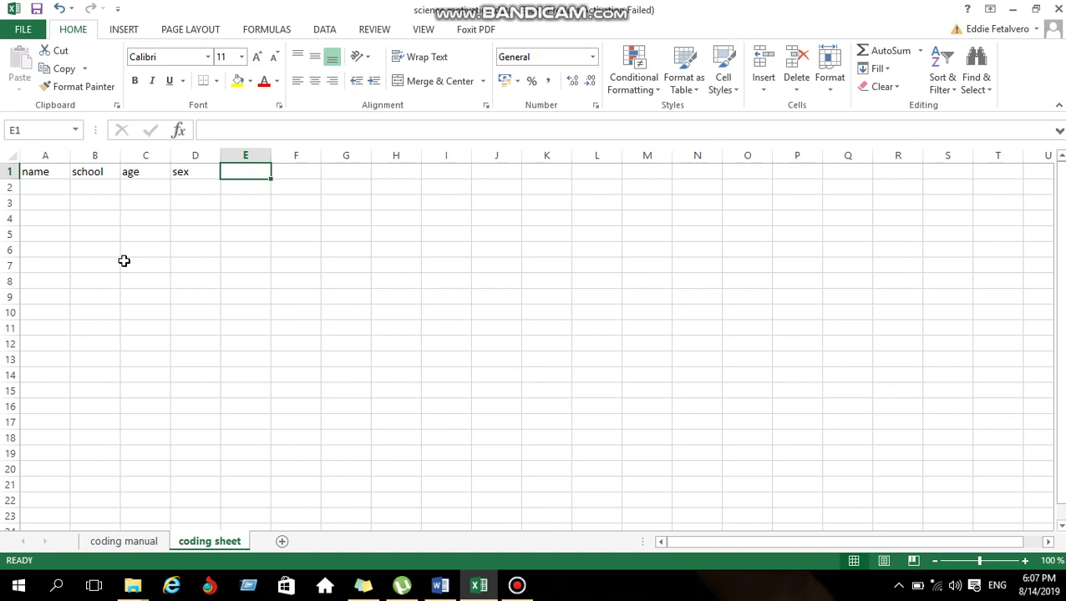
{"action": "type", "text": "mom"}
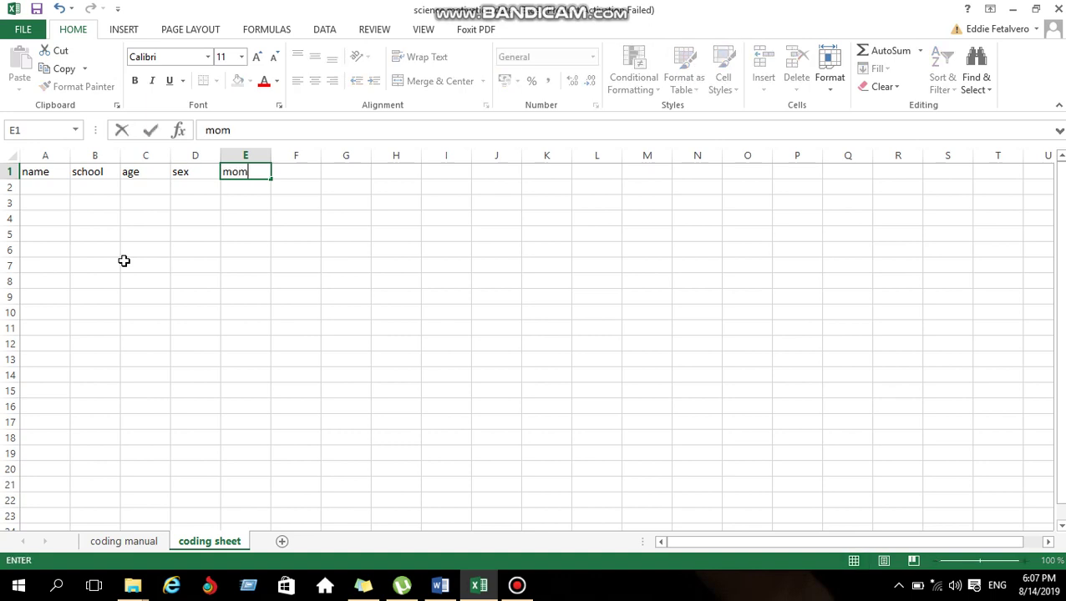
{"action": "key", "text": "Tab"}
{"action": "type", "text": "dd"}
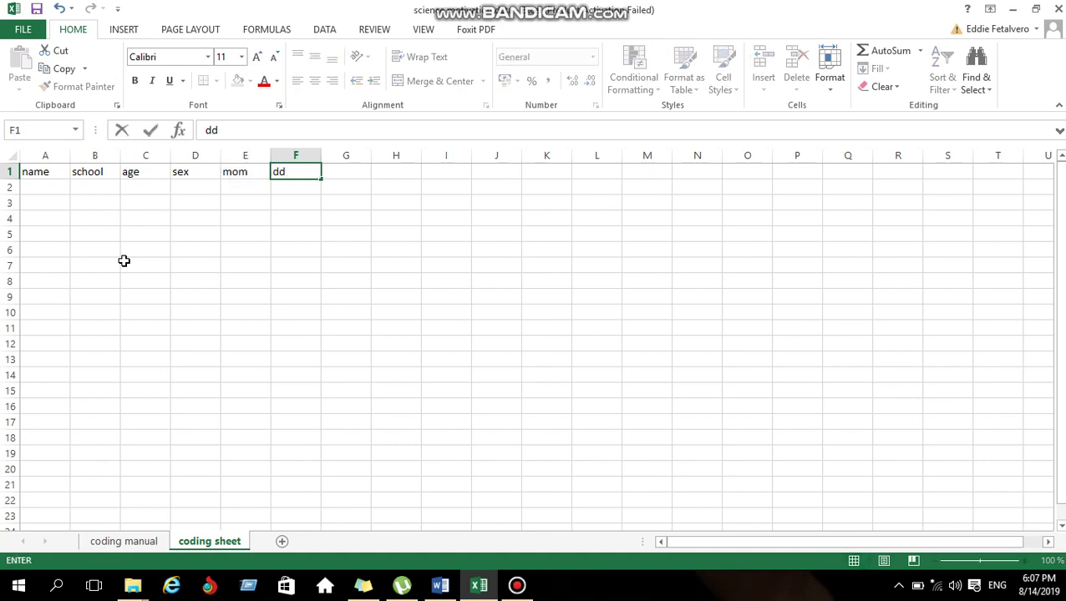
{"action": "key", "text": "Tab"}
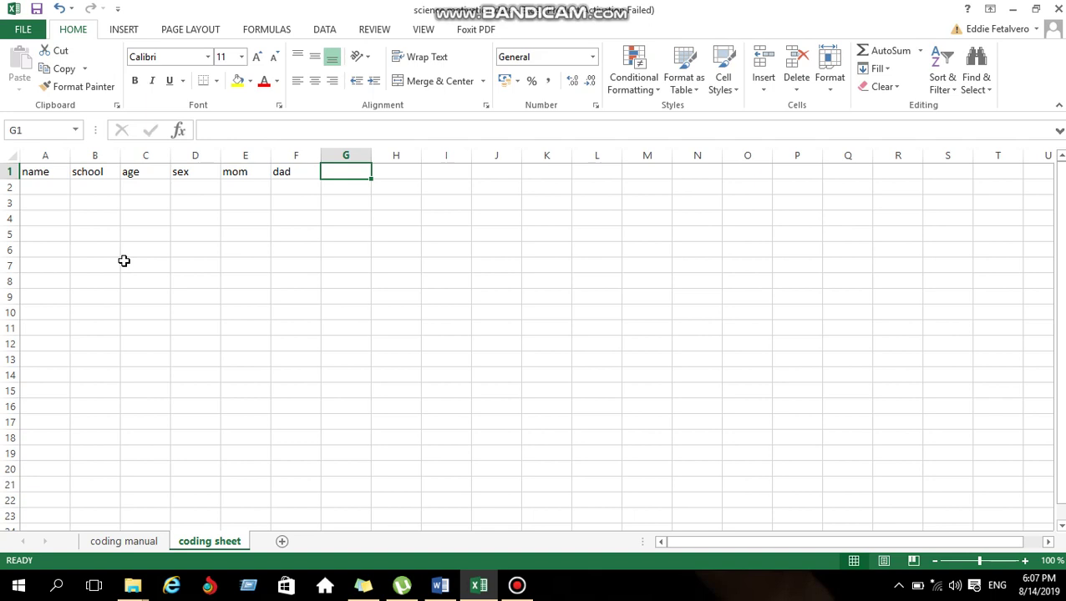
{"action": "type", "text": "momsup1"}
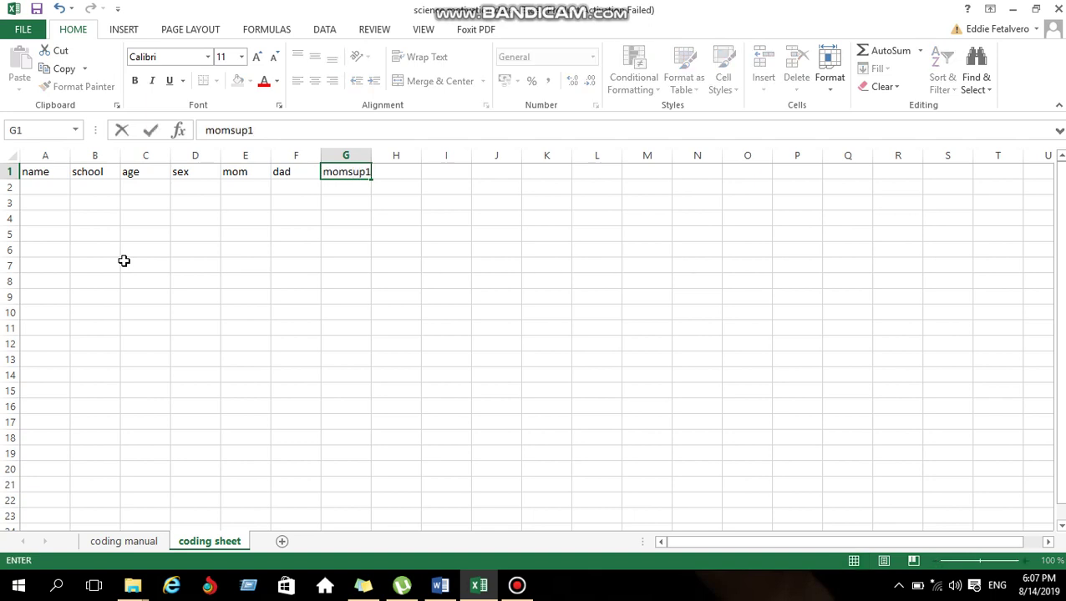
{"action": "key", "text": "ctrl+Return"}
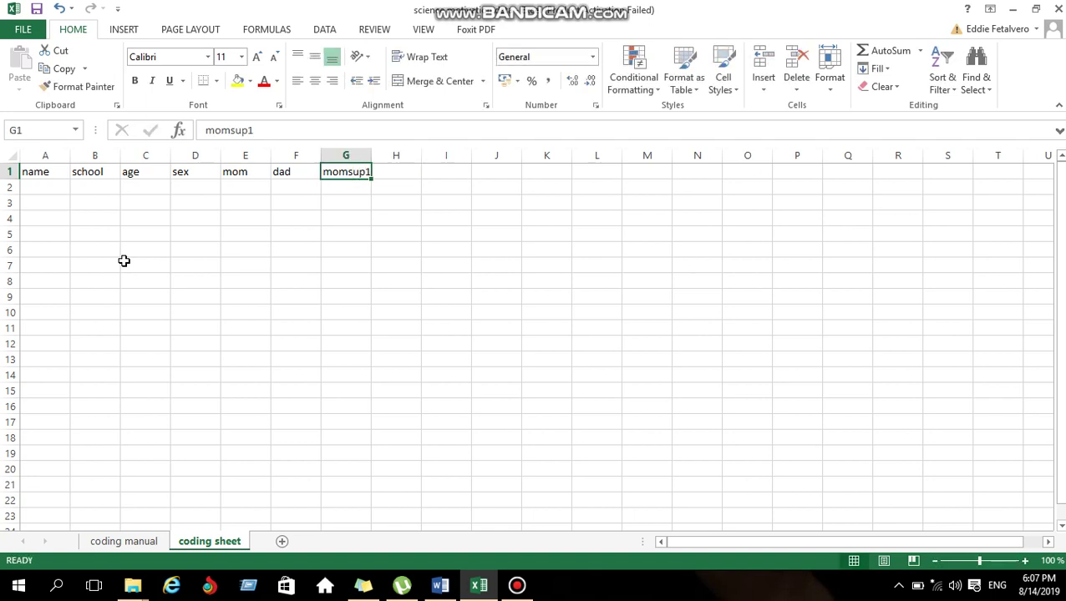
{"action": "left_click_drag", "start_coordinate": [372, 180], "coordinate": [561, 195]}
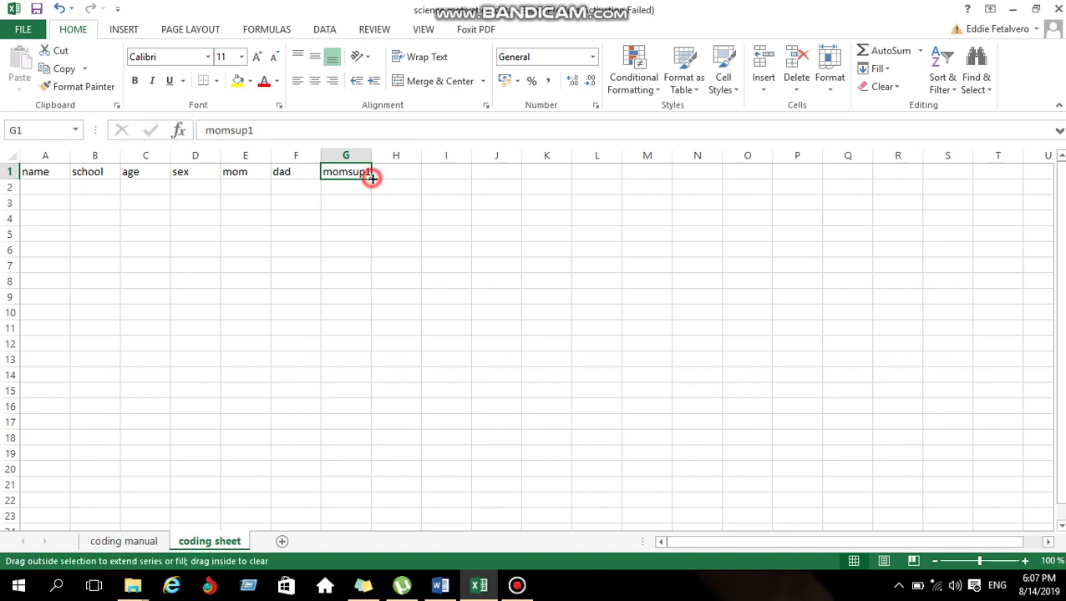
Complete momsup2–momsup9 and enter dadsup1 and dadsup2 in P1:Q1.
{"action": "left_click_drag", "start_coordinate": [568, 196], "coordinate": [760, 185]}
{"action": "left_click", "coordinate": [799, 172]}
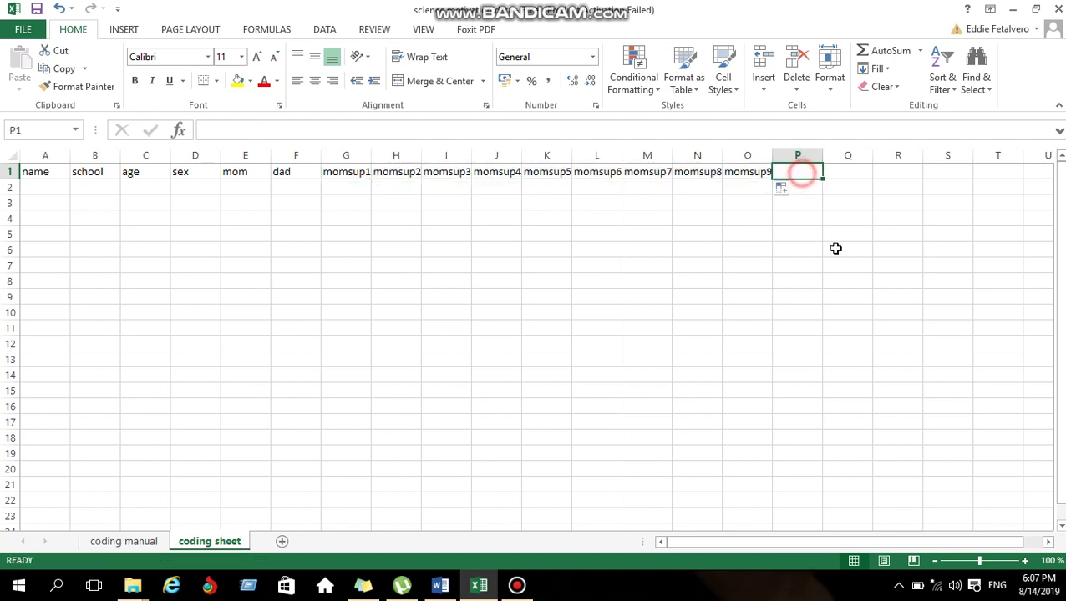
{"action": "type", "text": "dsup1"}
{"action": "left_click", "coordinate": [860, 173]}
{"action": "type", "text": "dadsup2"}
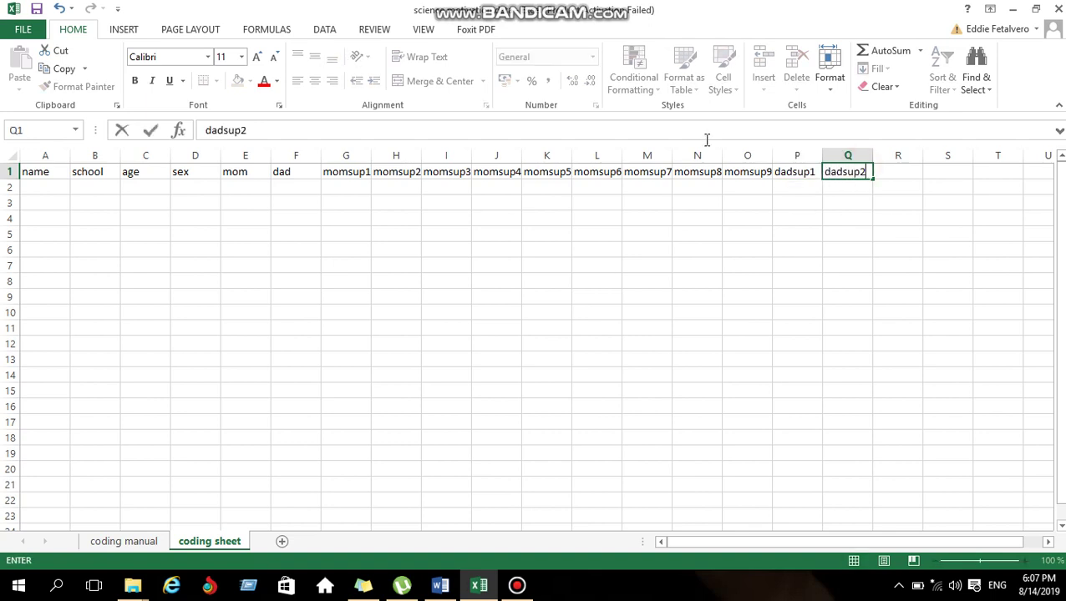
{"action": "left_click", "coordinate": [787, 220]}
Fill dadsup3 through dadsup9 across row 1 and widen the name column to 16.
{"action": "left_click_drag", "start_coordinate": [803, 172], "coordinate": [1037, 186]}
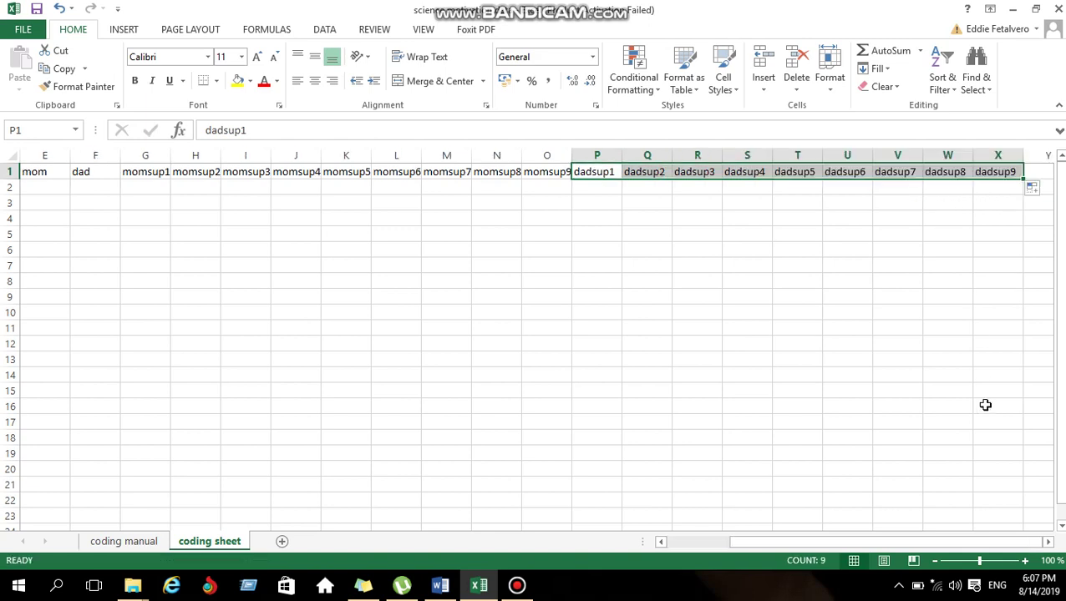
{"action": "left_click", "coordinate": [840, 542]}
{"action": "left_click_drag", "start_coordinate": [839, 541], "coordinate": [709, 542]}
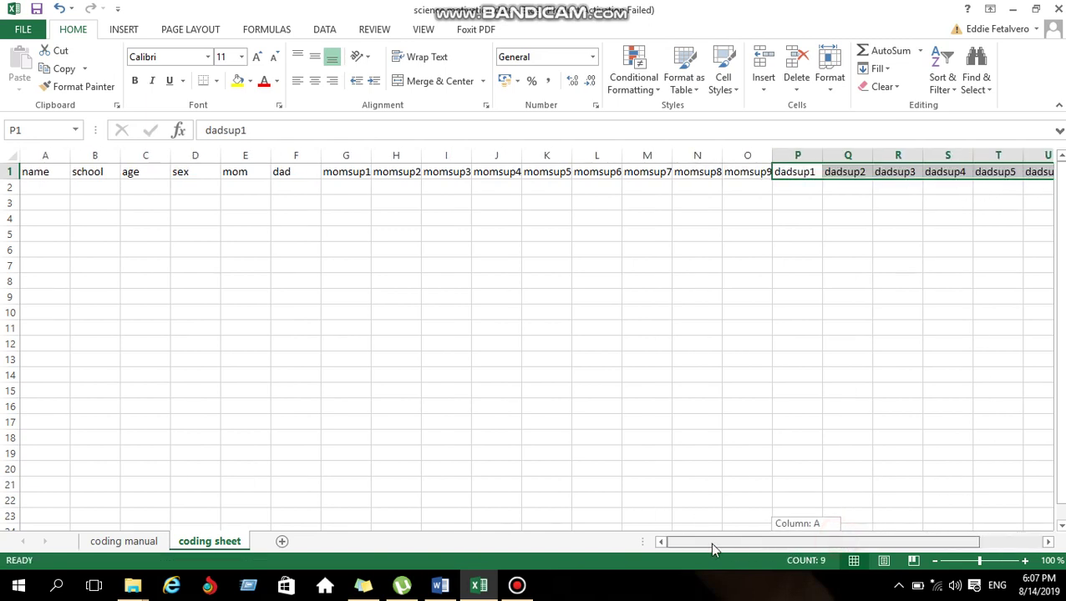
{"action": "left_click", "coordinate": [86, 188]}
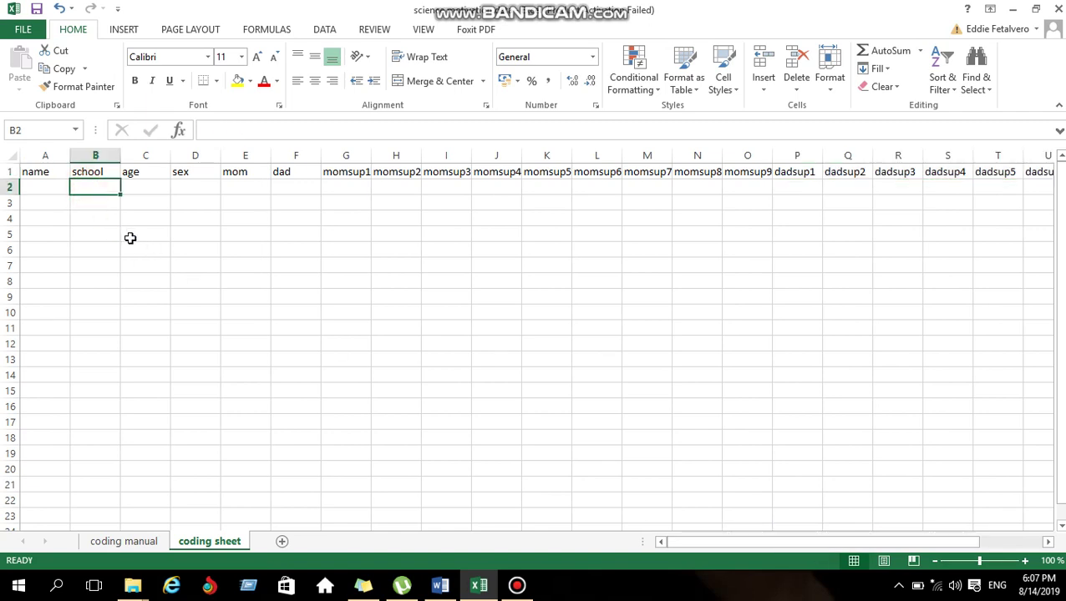
{"action": "left_click_drag", "start_coordinate": [70, 155], "coordinate": [121, 155]}
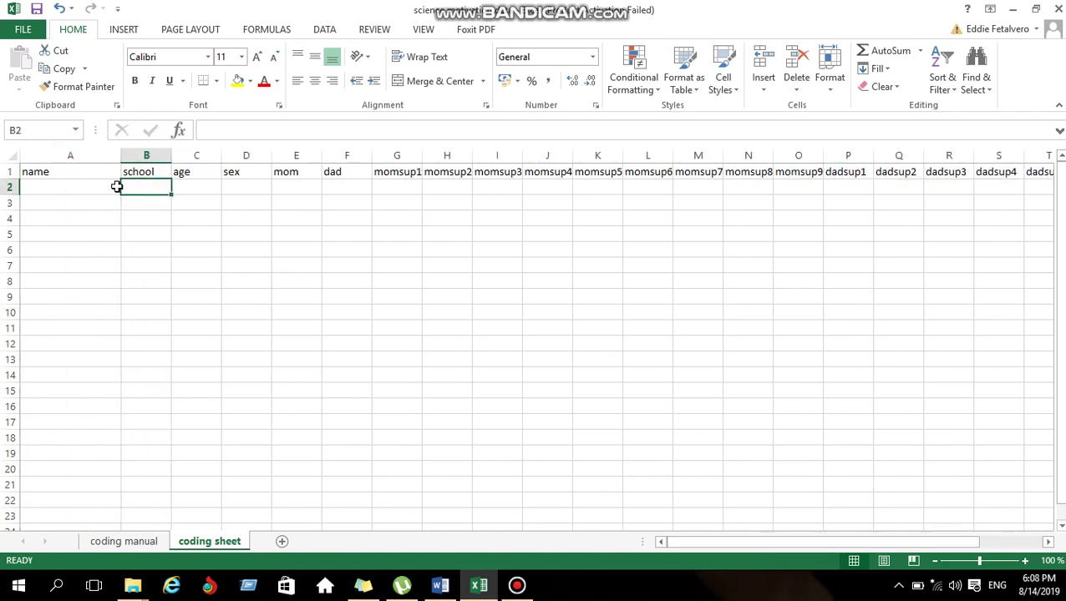
Freeze panes at B2 so the header row and name column stay fixed.
{"action": "left_click", "coordinate": [422, 29]}
{"action": "left_click", "coordinate": [513, 92]}
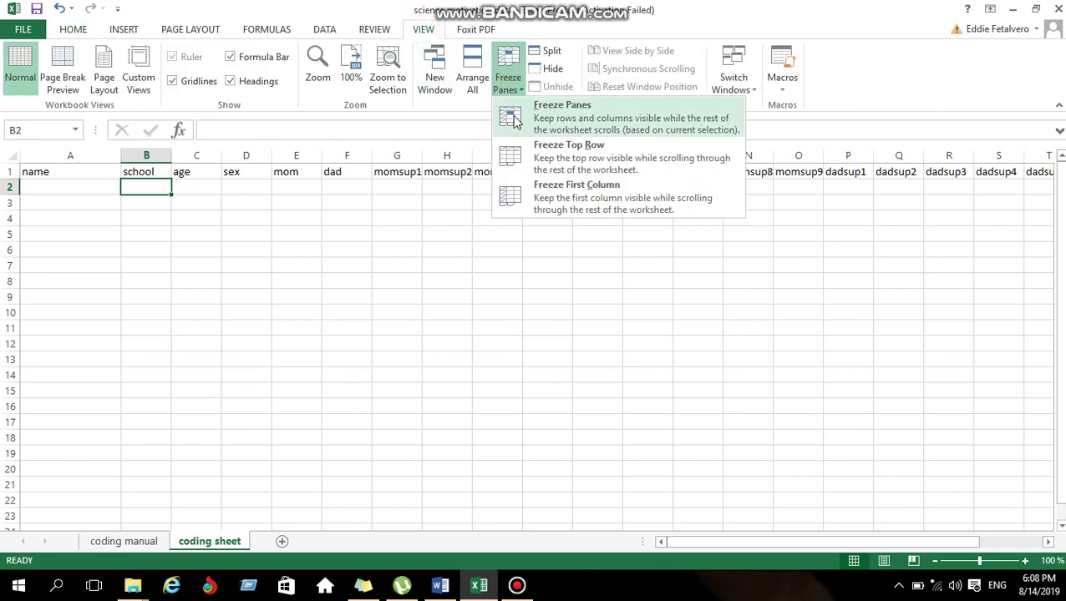
{"action": "left_click", "coordinate": [511, 113]}
Add headers teach1 and teach2 in Y1:Z1 and fill through teach6.
{"action": "key", "text": "Right"}
{"action": "key", "text": "Right"}
{"action": "key", "text": "Right"}
{"action": "key", "text": "Right"}
{"action": "key", "text": "Right"}
{"action": "key", "text": "Right"}
{"action": "key", "text": "Right"}
{"action": "key", "text": "Right"}
{"action": "key", "text": "Right"}
{"action": "key", "text": "Right"}
{"action": "key", "text": "Right"}
{"action": "key", "text": "Right"}
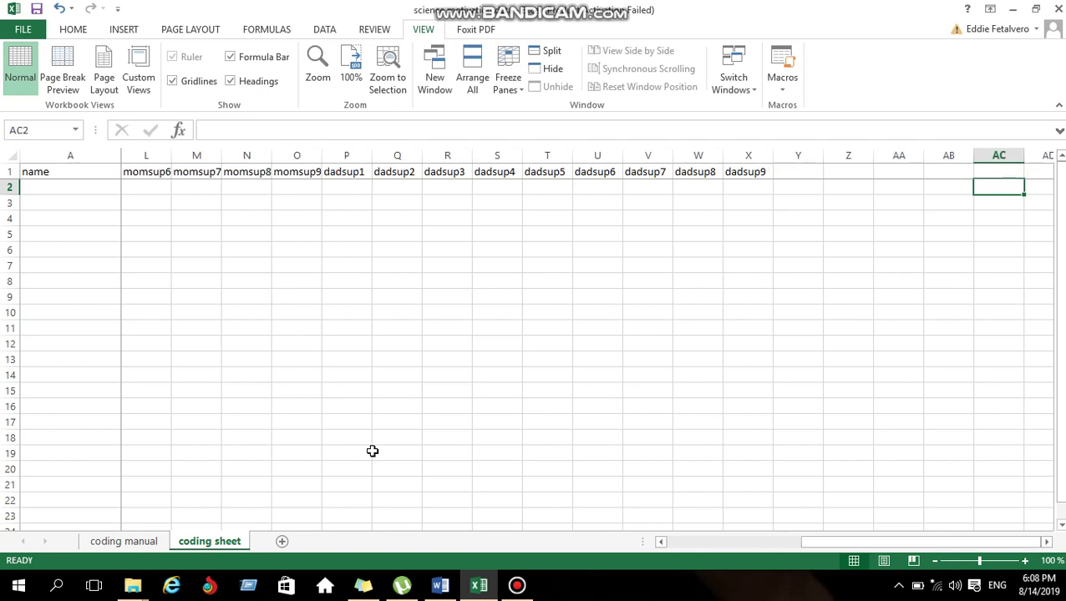
{"action": "key", "text": "Right"}
{"action": "key", "text": "Right"}
{"action": "key", "text": "Right"}
{"action": "key", "text": "Right"}
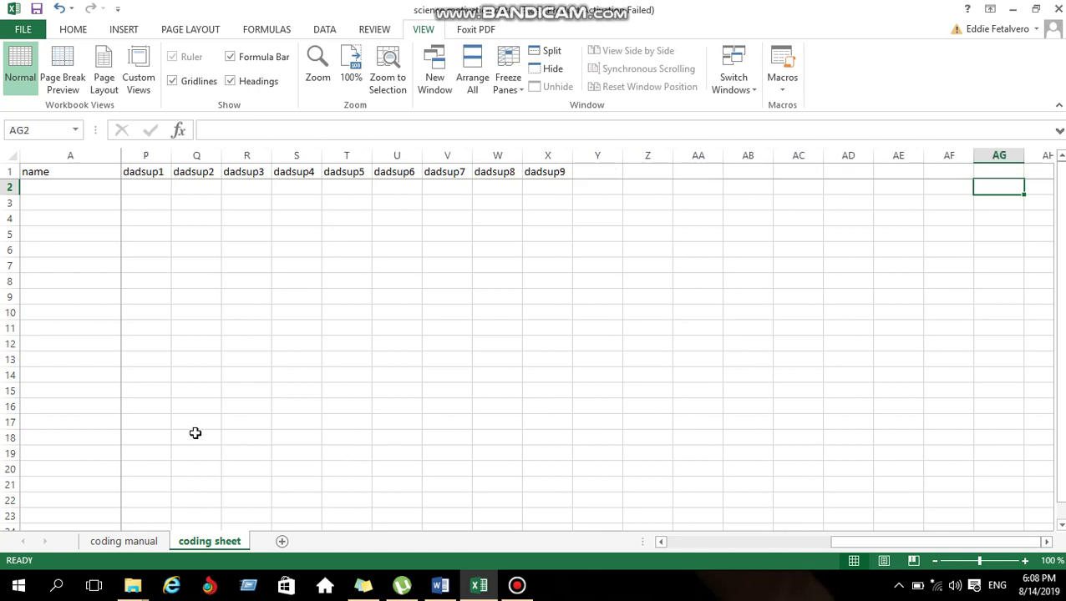
{"action": "left_click", "coordinate": [612, 173]}
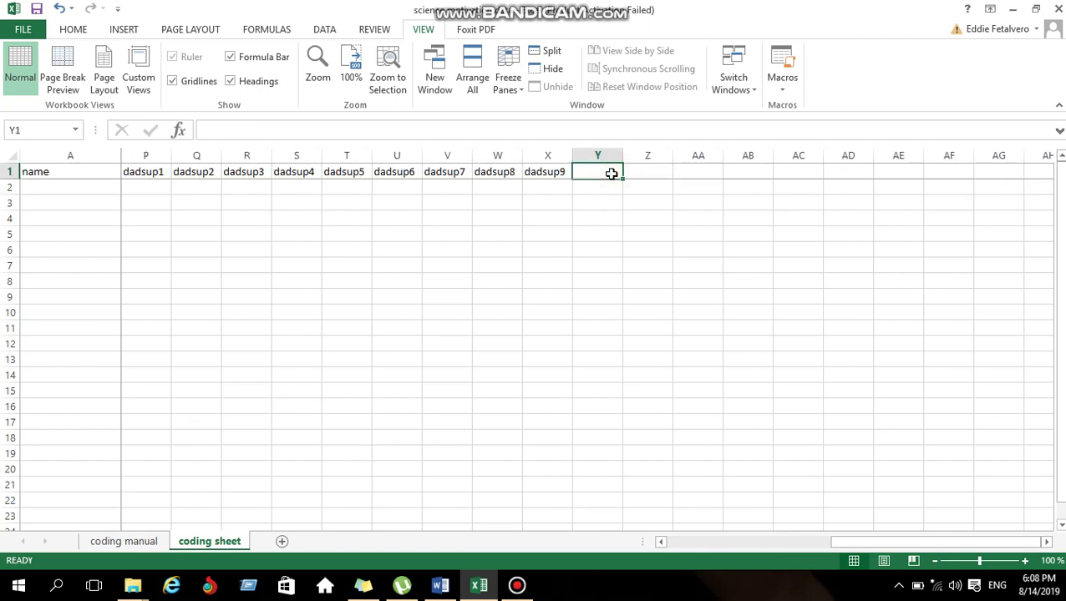
{"action": "type", "text": "teach1"}
{"action": "key", "text": "Tab"}
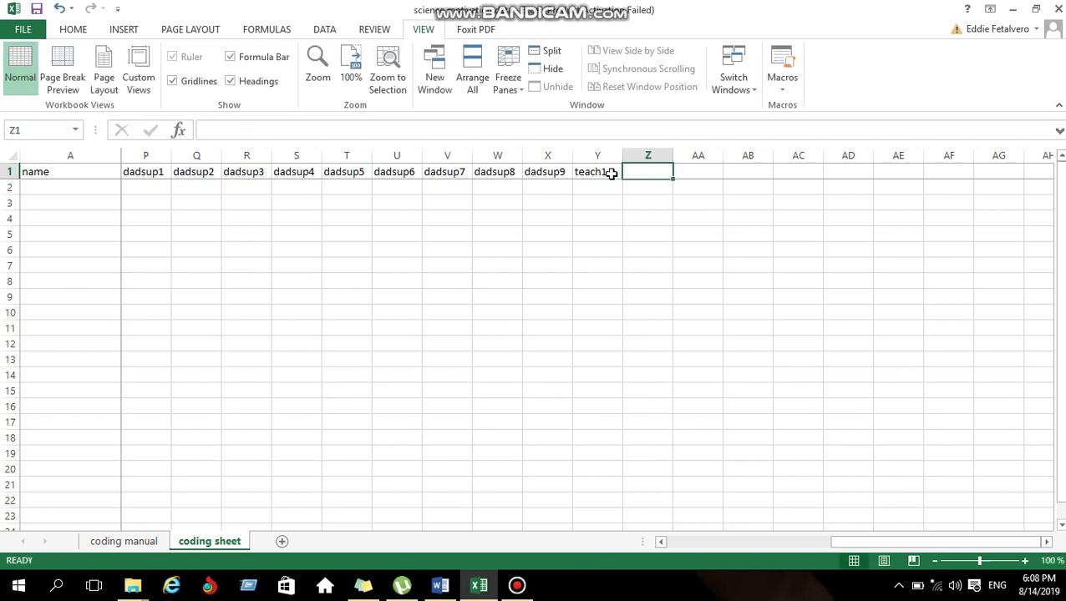
{"action": "type", "text": "teach2"}
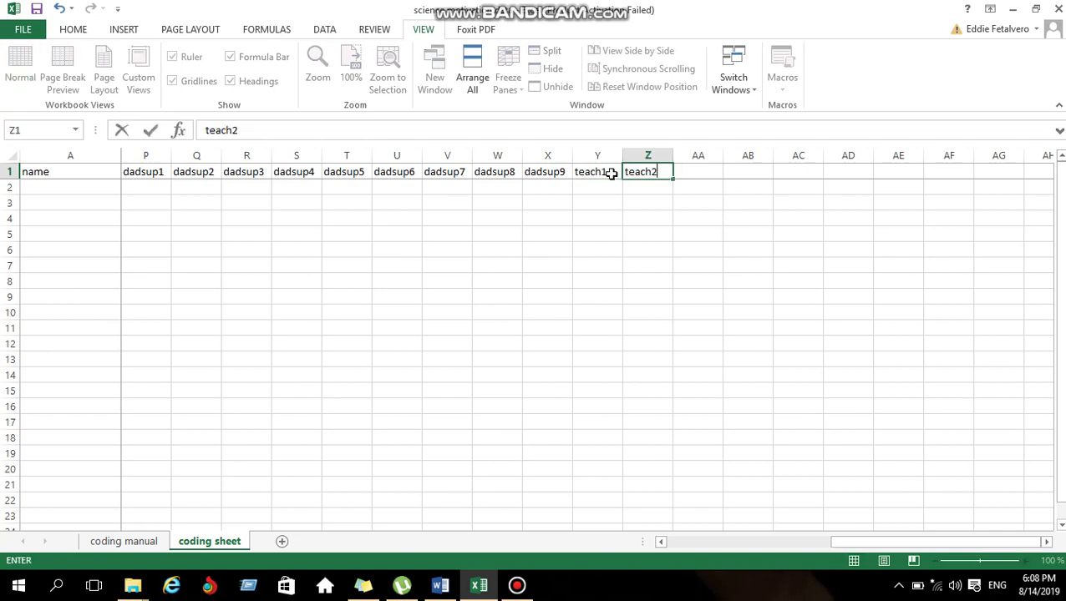
{"action": "key", "text": "Tab"}
{"action": "left_click", "coordinate": [612, 173]}
{"action": "key", "text": "shift+Right"}
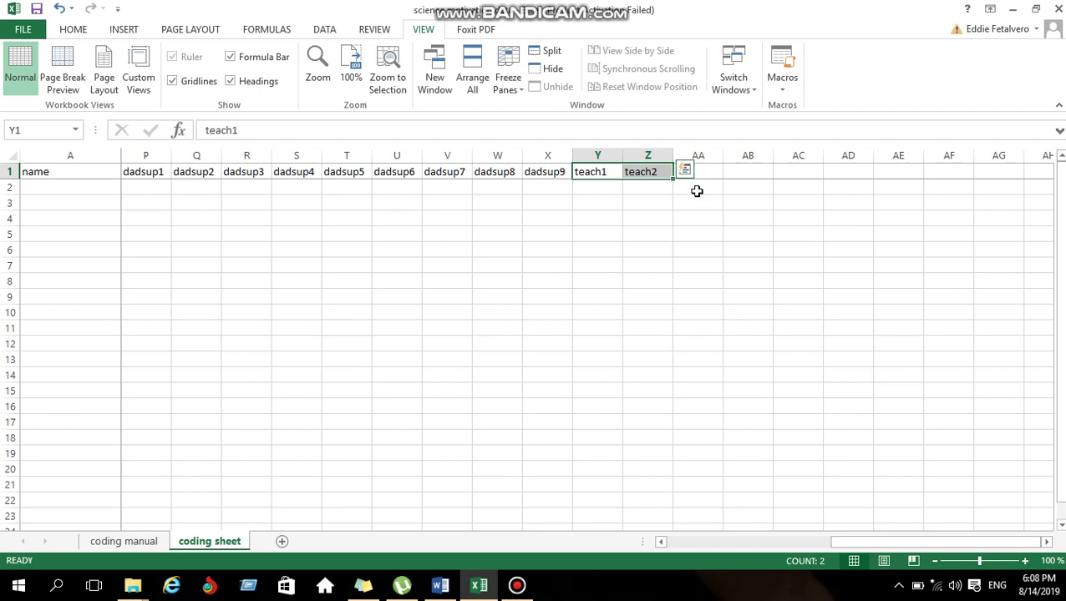
{"action": "left_click_drag", "start_coordinate": [672, 177], "coordinate": [856, 174]}
Add headers motiv1 and motiv2 from AE1 and fill through motiv25 in BC1.
{"action": "left_click", "coordinate": [902, 174]}
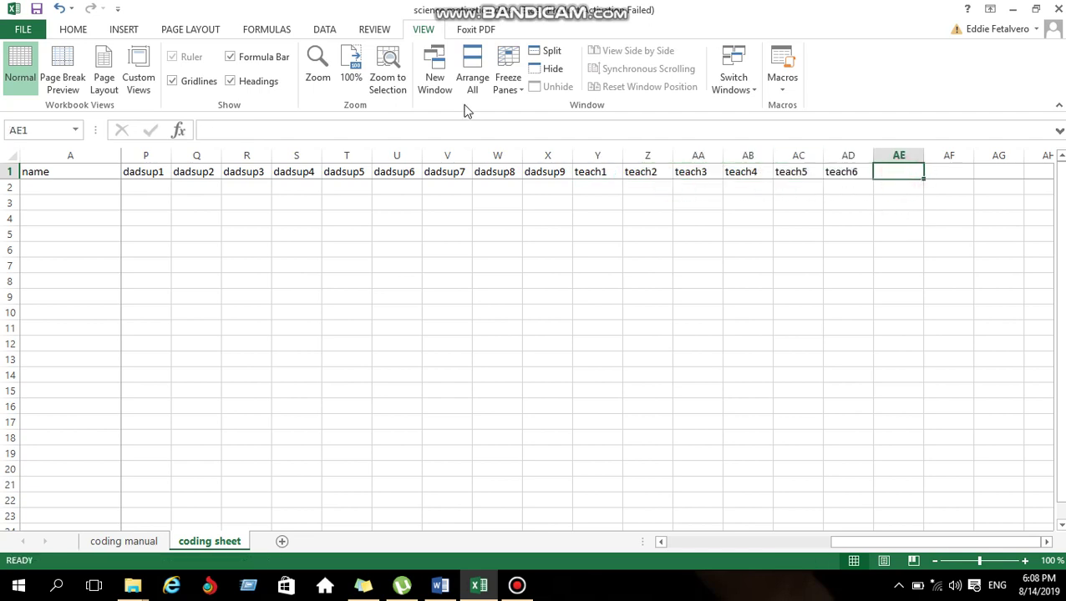
{"action": "type", "text": "motiv1"}
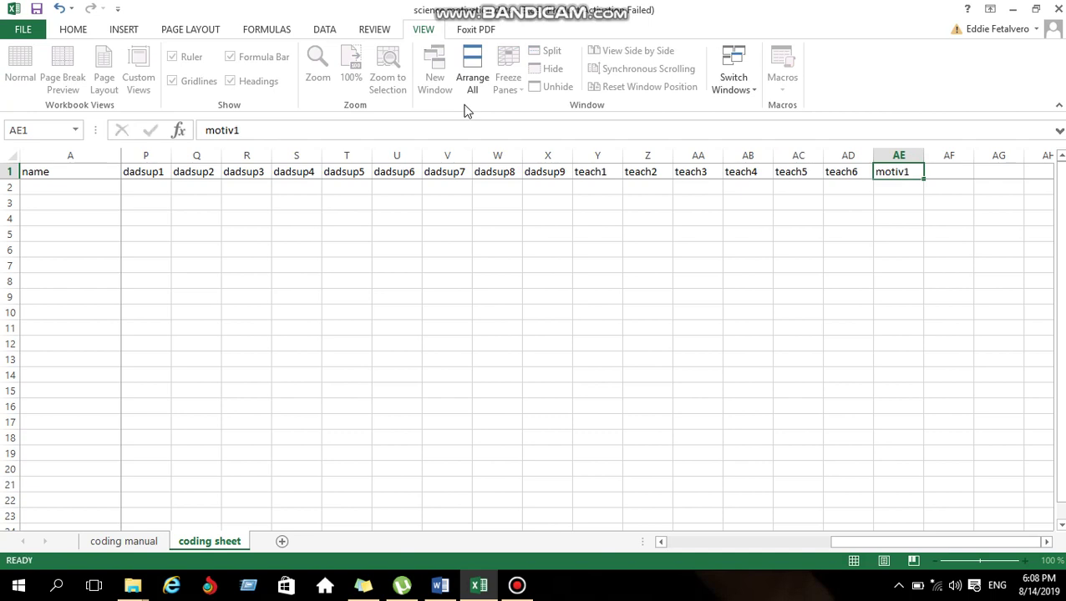
{"action": "key", "text": "Tab"}
{"action": "type", "text": "motiv2"}
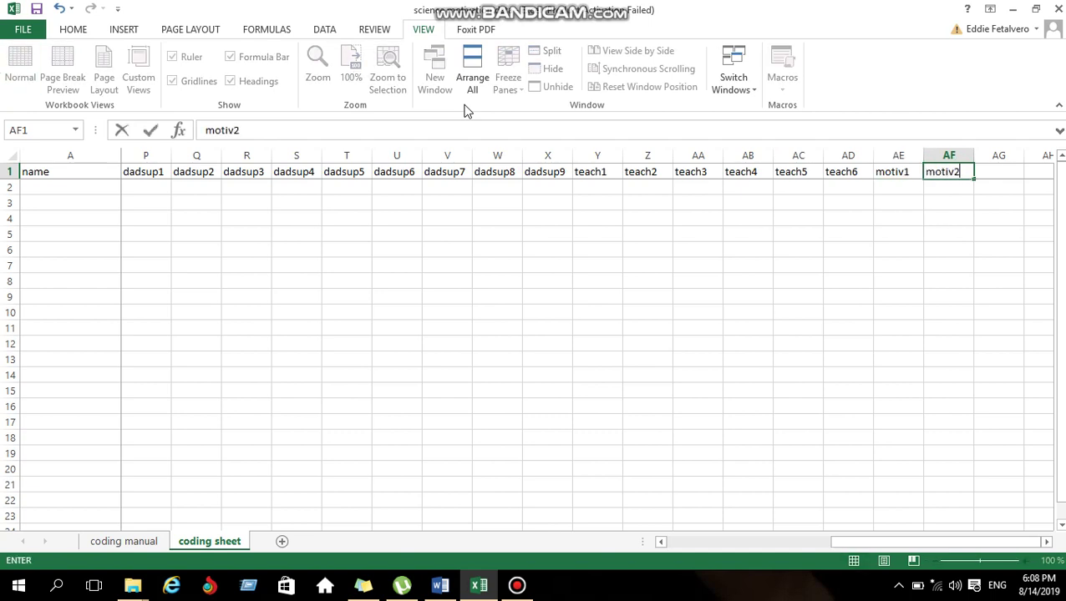
{"action": "key", "text": "Tab"}
{"action": "left_click_drag", "start_coordinate": [901, 173], "coordinate": [1033, 177]}
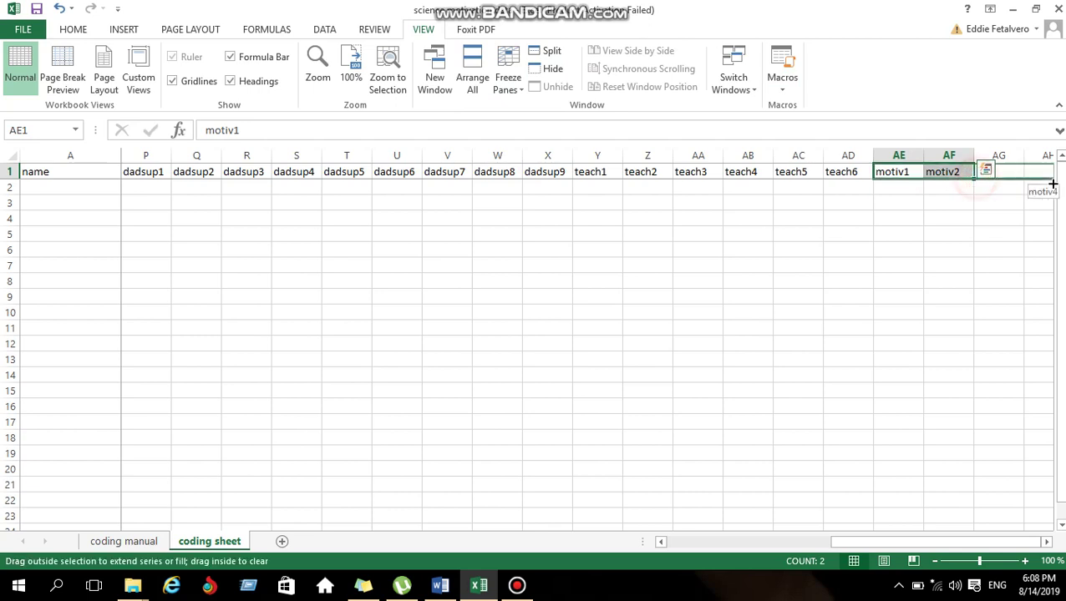
{"action": "left_click_drag", "start_coordinate": [1033, 176], "coordinate": [916, 173]}
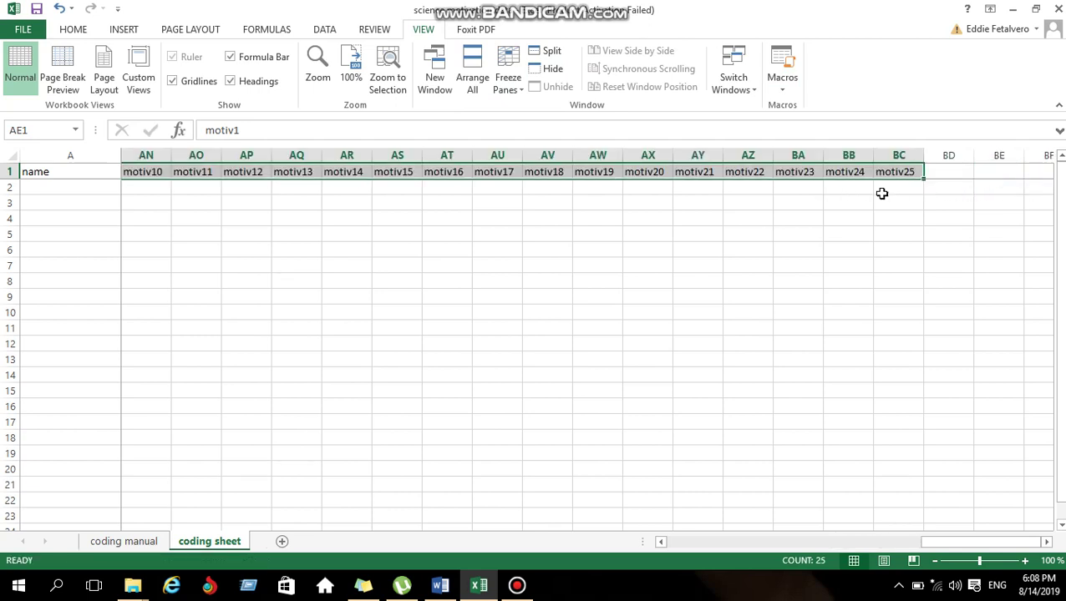
{"action": "left_click", "coordinate": [719, 215]}
{"action": "left_click", "coordinate": [148, 183]}
{"action": "left_click", "coordinate": [98, 186]}
{"action": "key", "text": "Tab"}
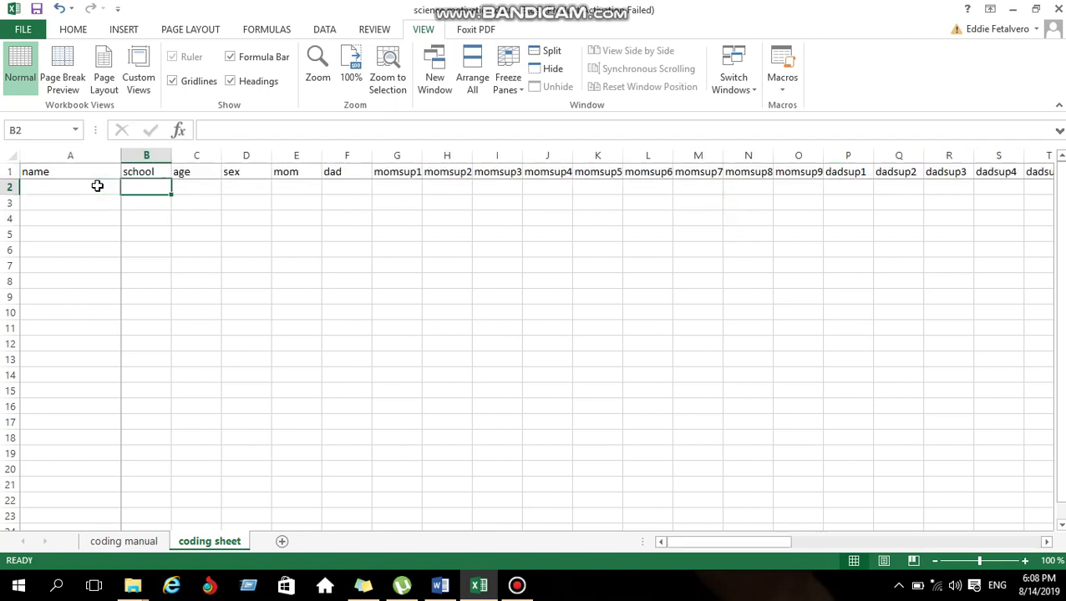
{"action": "left_click", "coordinate": [98, 186]}
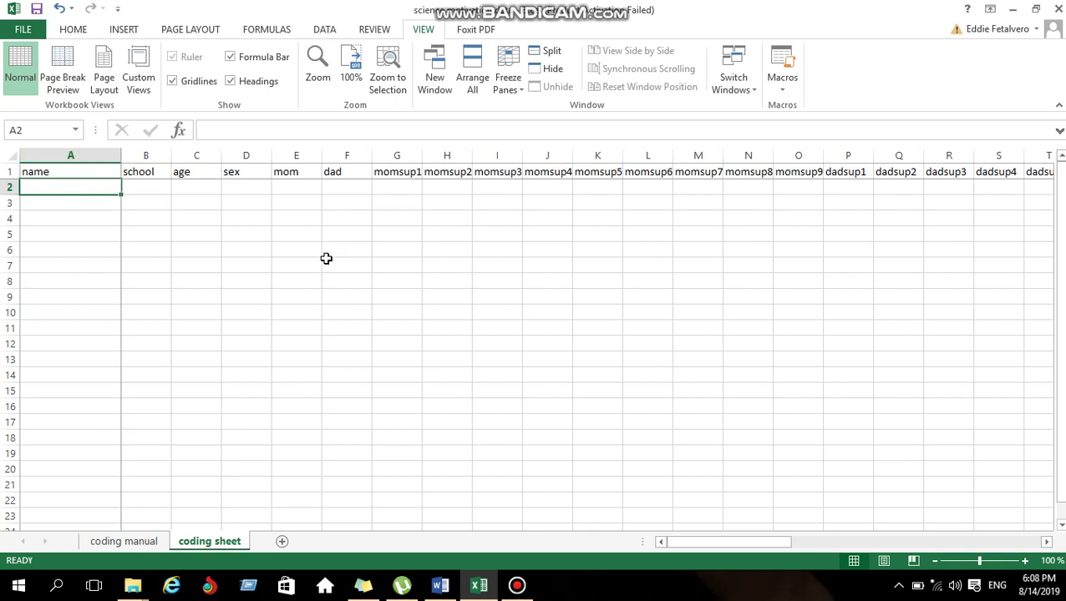
{"action": "mouse_move", "coordinate": [771, 543]}
{"action": "left_mouse_down"}
{"action": "mouse_move", "coordinate": [799, 554]}
{"action": "mouse_move", "coordinate": [732, 542]}
{"action": "left_mouse_up"}
{"action": "left_click", "coordinate": [485, 315]}
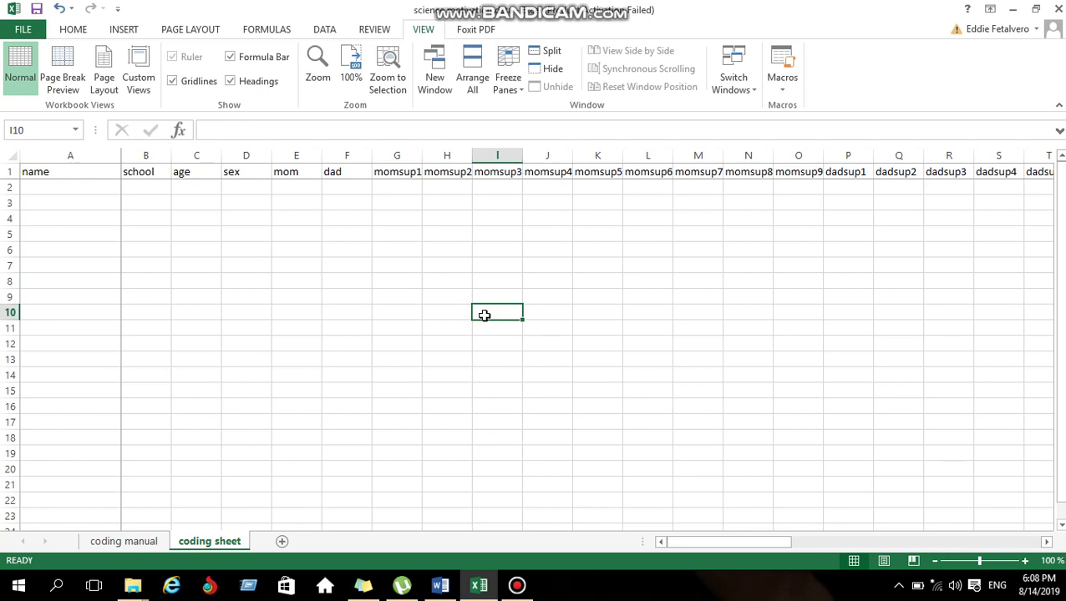
{"action": "left_click", "coordinate": [54, 188]}
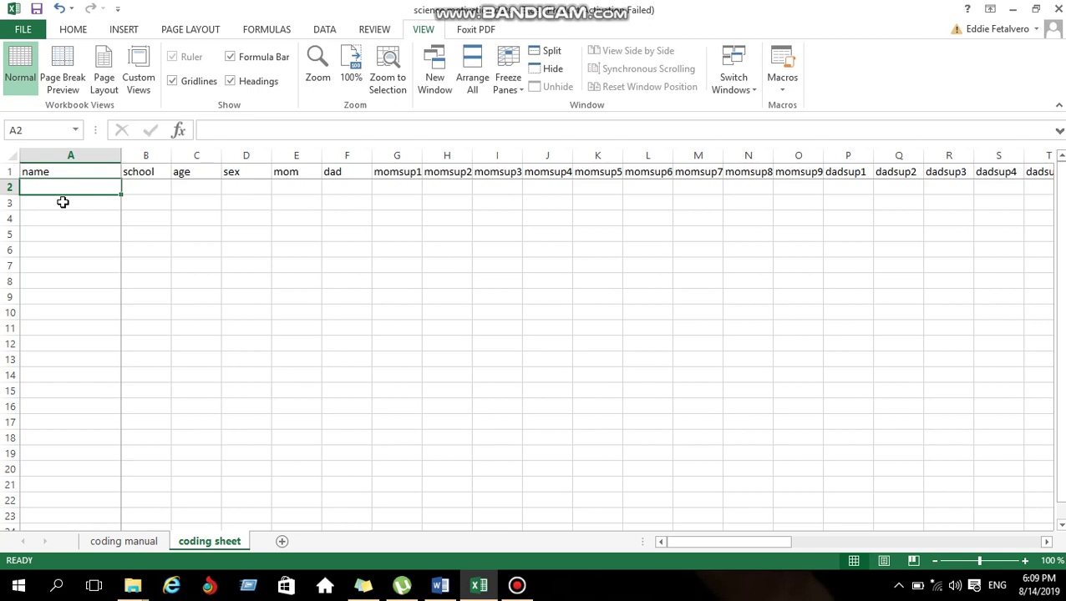
{"action": "type", "text": "jaynes M"}
{"action": "key", "text": "BackSpace"}
{"action": "key", "text": "BackSpace"}
{"action": "key", "text": "BackSpace"}
{"action": "key", "text": "BackSpace"}
{"action": "key", "text": "BackSpace"}
{"action": "key", "text": "BackSpace"}
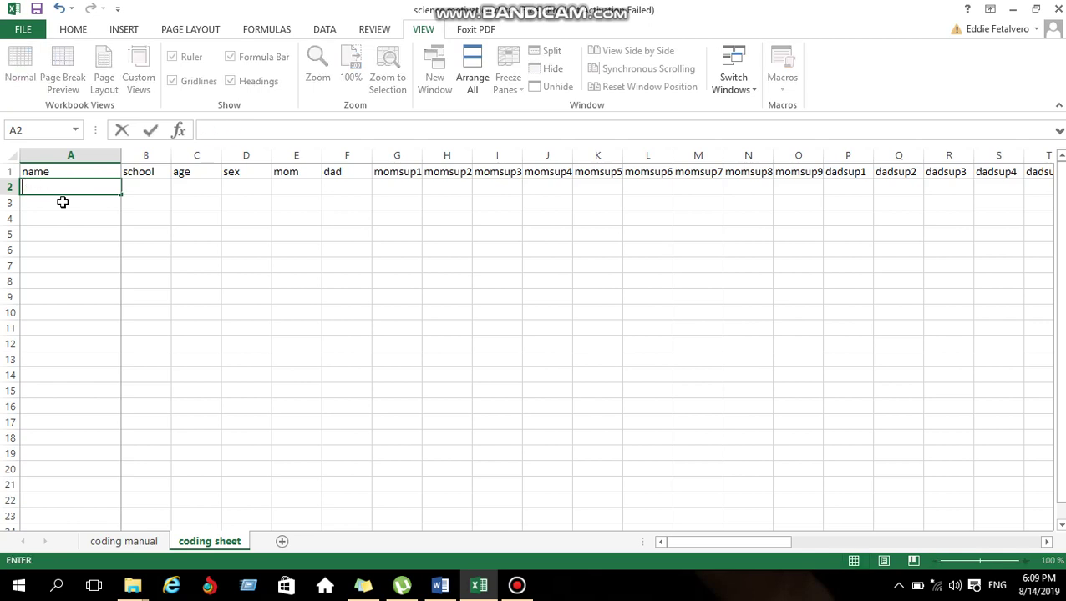
{"action": "left_click", "coordinate": [72, 235]}
Insert a new column A before name and narrow it to width 4.
{"action": "left_click", "coordinate": [53, 188]}
{"action": "right_click", "coordinate": [53, 189]}
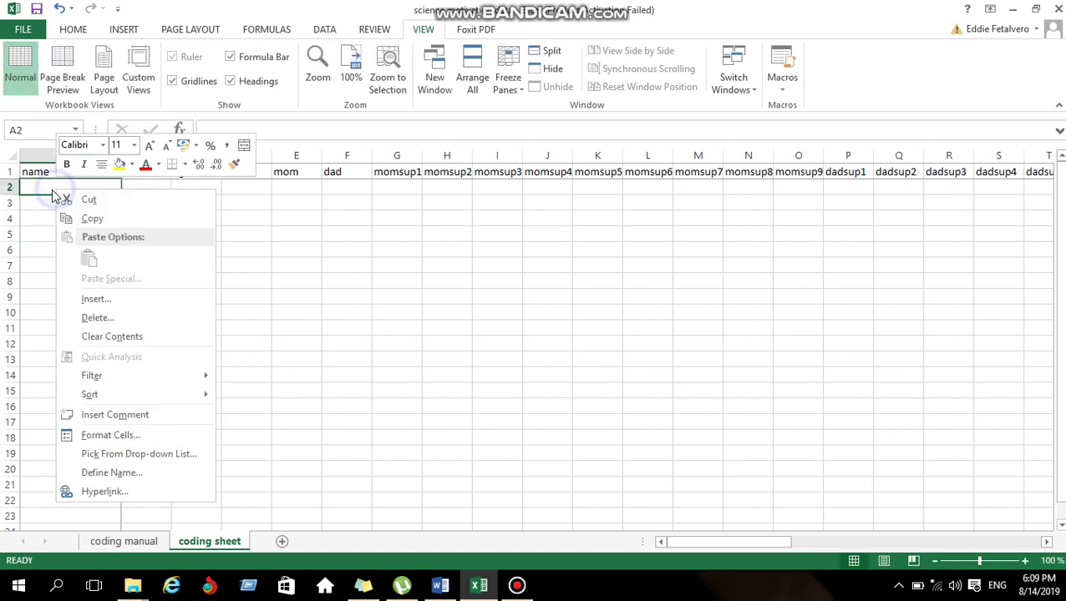
{"action": "left_click", "coordinate": [94, 308]}
{"action": "left_click", "coordinate": [94, 317]}
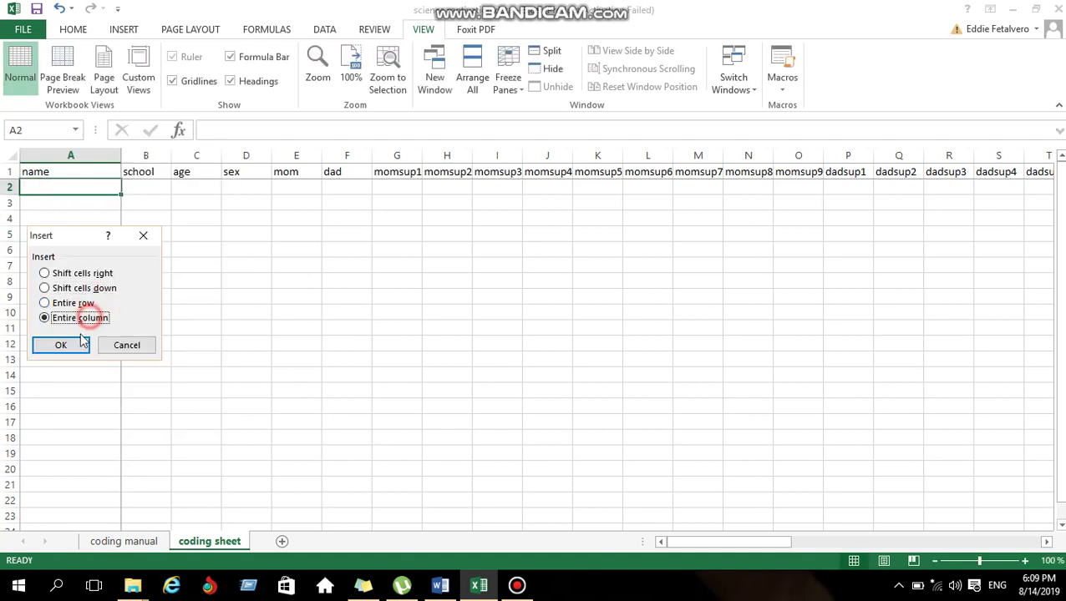
{"action": "left_click", "coordinate": [79, 345]}
{"action": "left_click", "coordinate": [81, 285]}
{"action": "left_click_drag", "start_coordinate": [70, 155], "coordinate": [43, 164]}
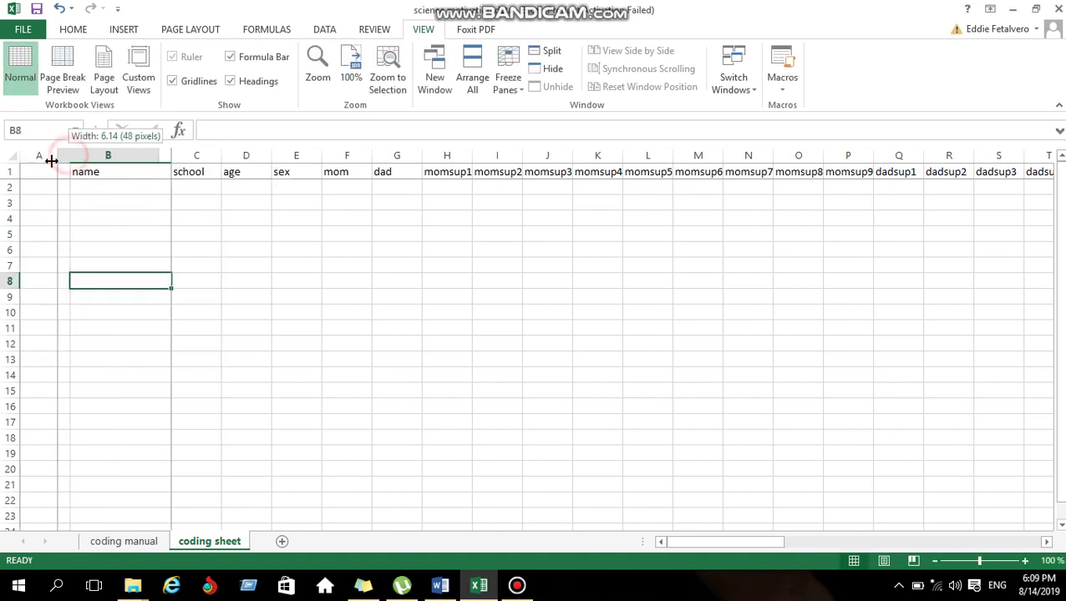
Head column A 'R#', number A2:A21 from 1 to 20, and widen the name column.
{"action": "left_click", "coordinate": [33, 189]}
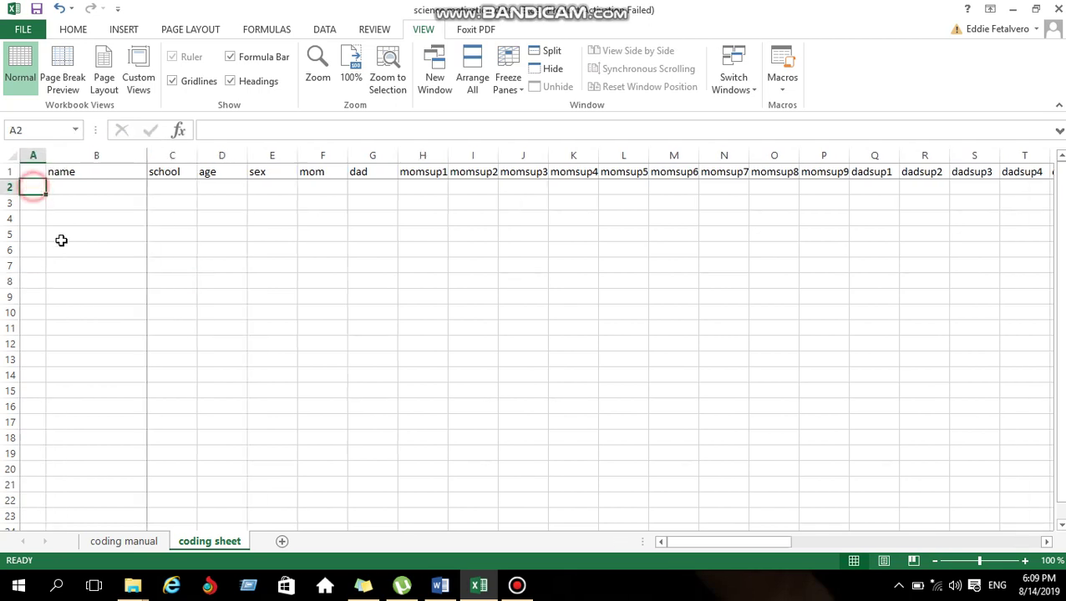
{"action": "type", "text": "1"}
{"action": "key", "text": "Return"}
{"action": "type", "text": "2"}
{"action": "key", "text": "Return"}
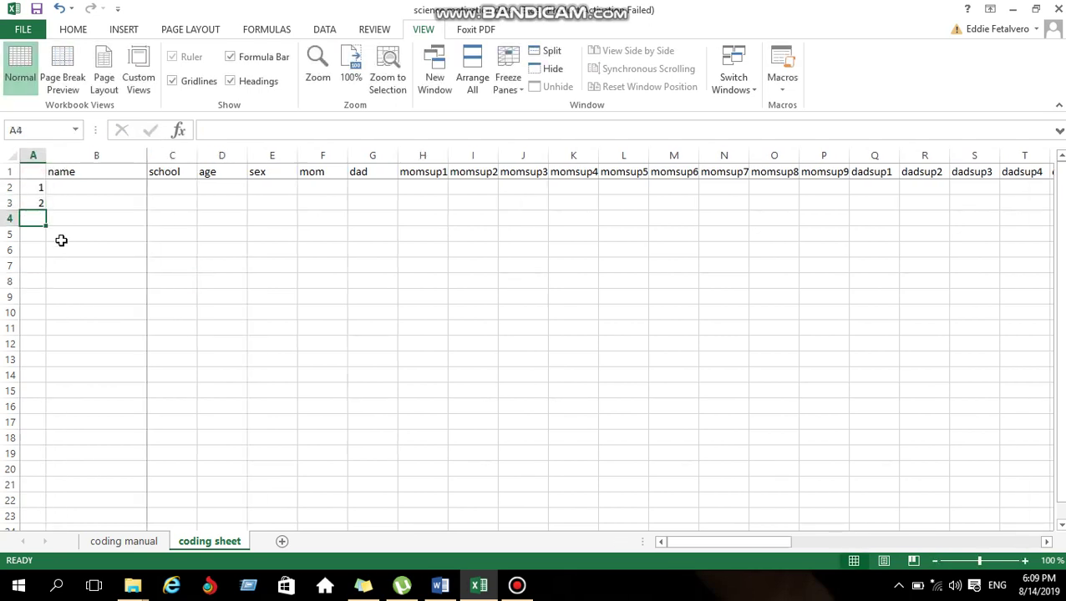
{"action": "type", "text": "3"}
{"action": "key", "text": "Up"}
{"action": "key", "text": "Up"}
{"action": "key", "text": "Up"}
{"action": "type", "text": "R"}
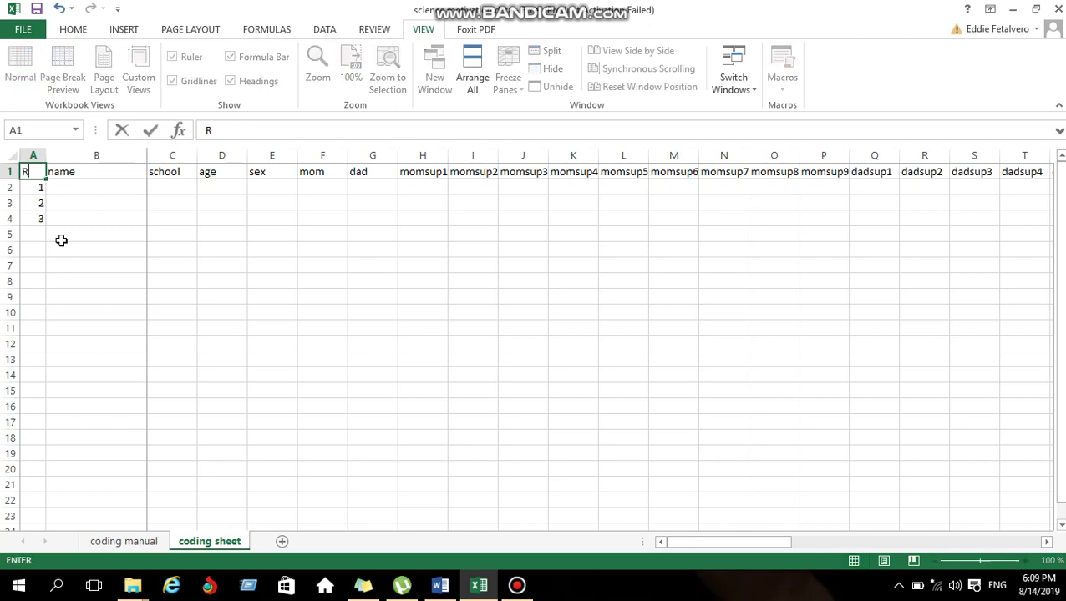
{"action": "key", "text": "Return"}
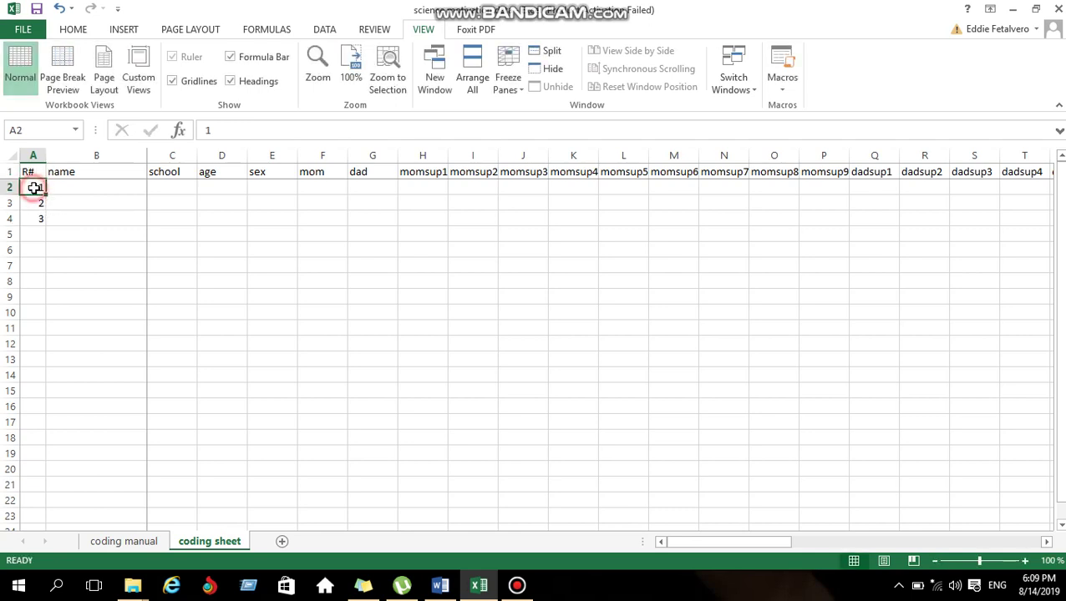
{"action": "left_click_drag", "start_coordinate": [32, 189], "coordinate": [42, 489]}
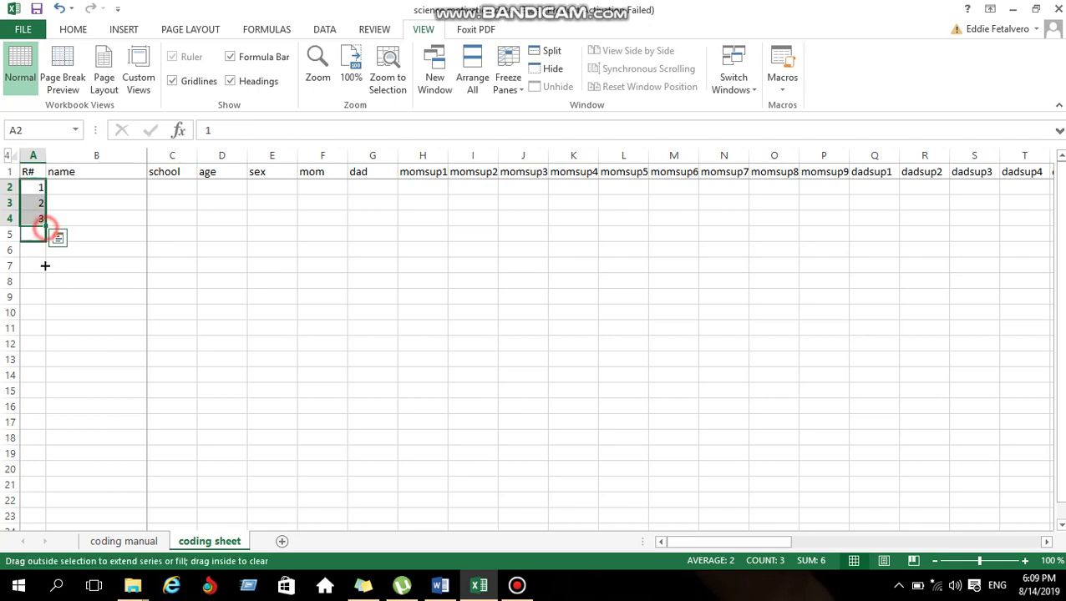
{"action": "left_click", "coordinate": [92, 376]}
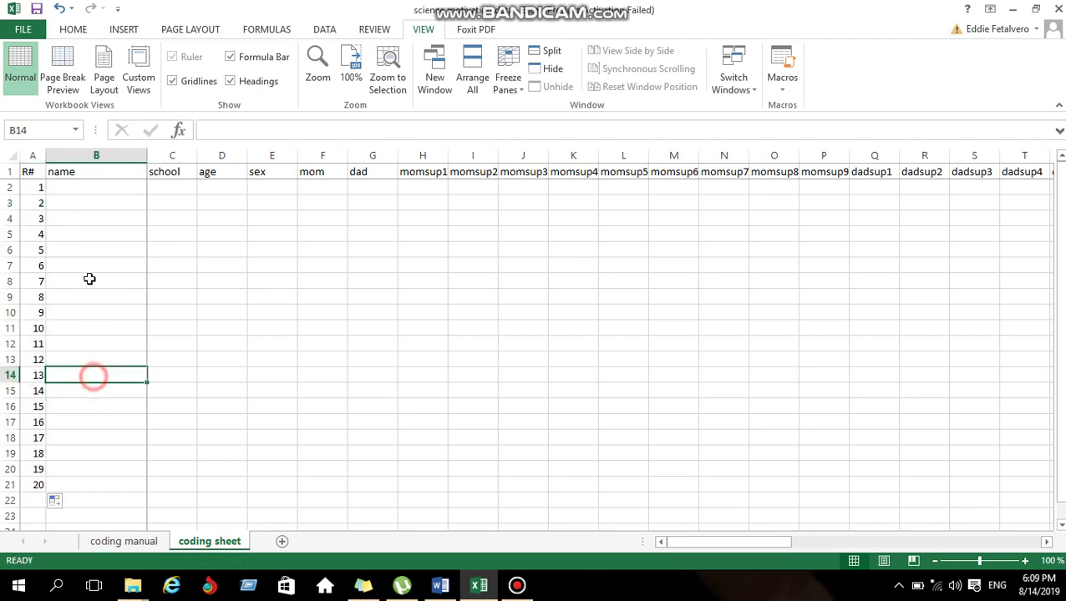
{"action": "left_click_drag", "start_coordinate": [147, 157], "coordinate": [178, 159]}
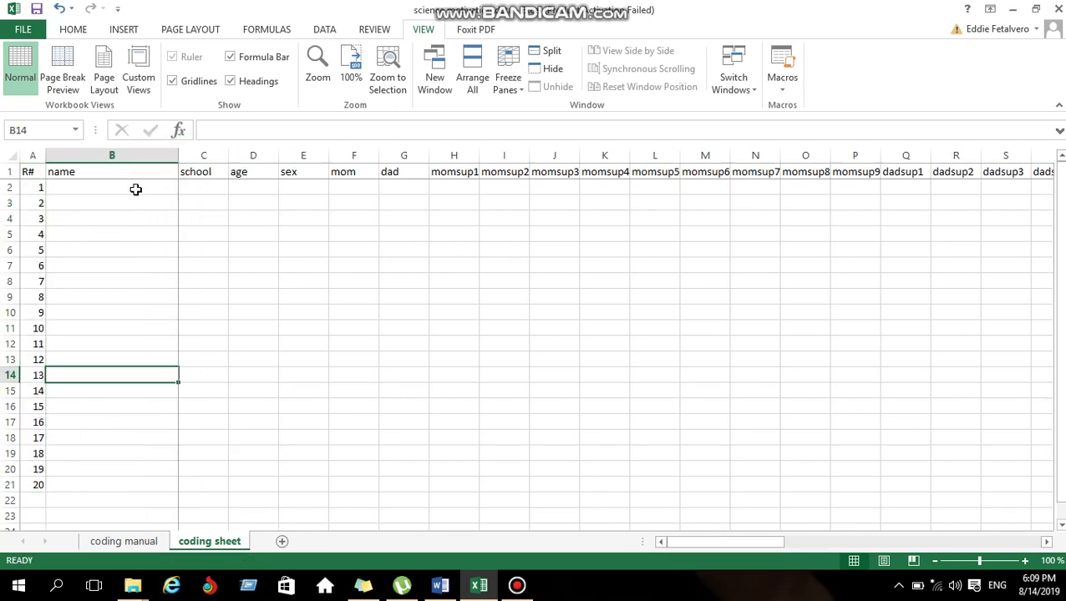
Enter respondent 1's full name in B2, then school OSCES, age 10, and sex, mom, dad codes 1.
{"action": "left_click", "coordinate": [117, 190]}
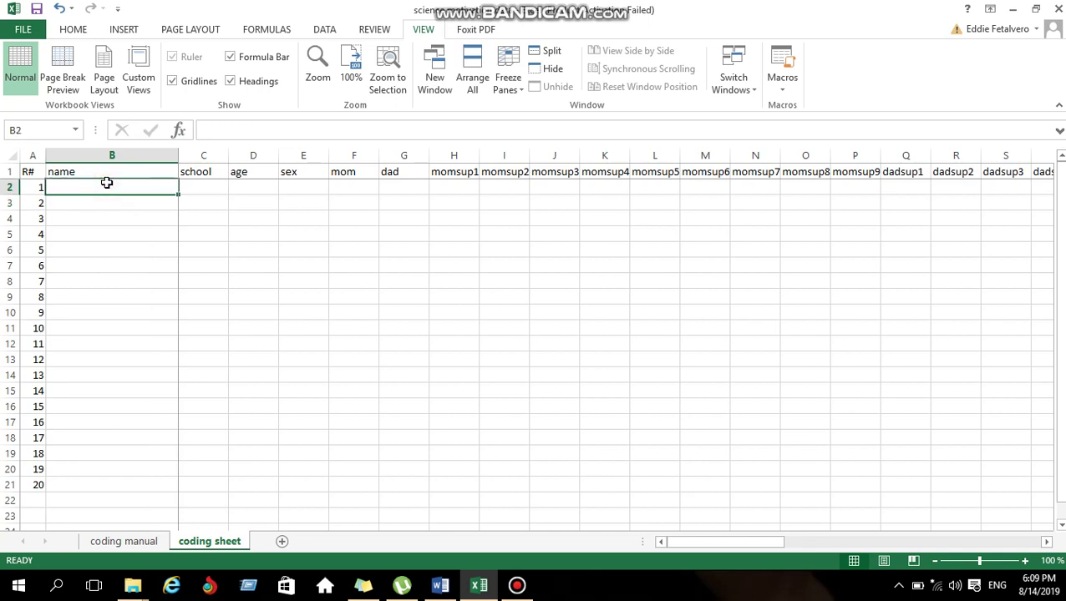
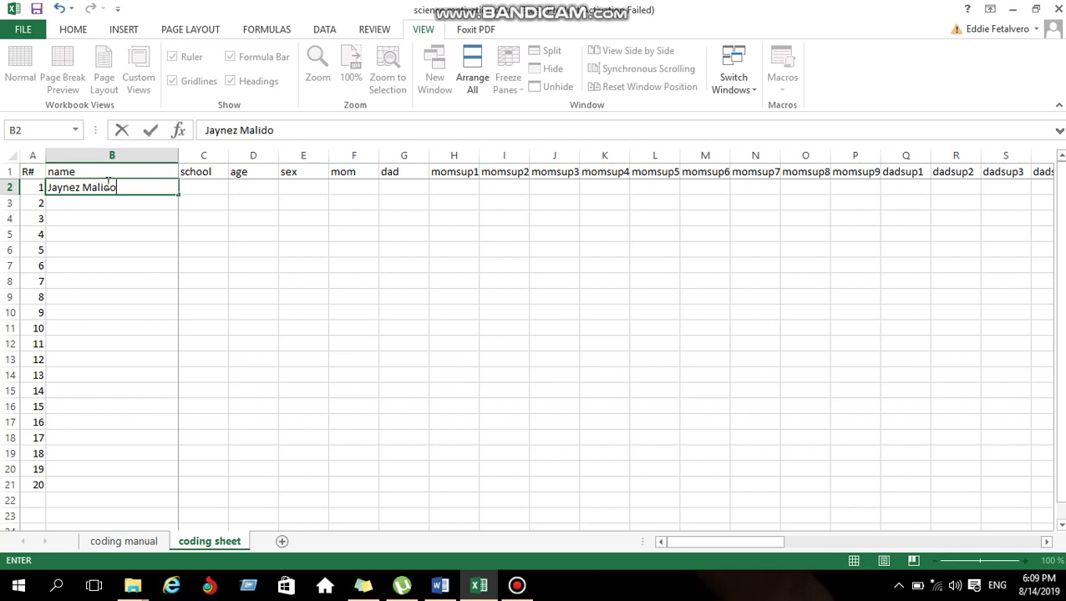
{"action": "key", "text": "Tab"}
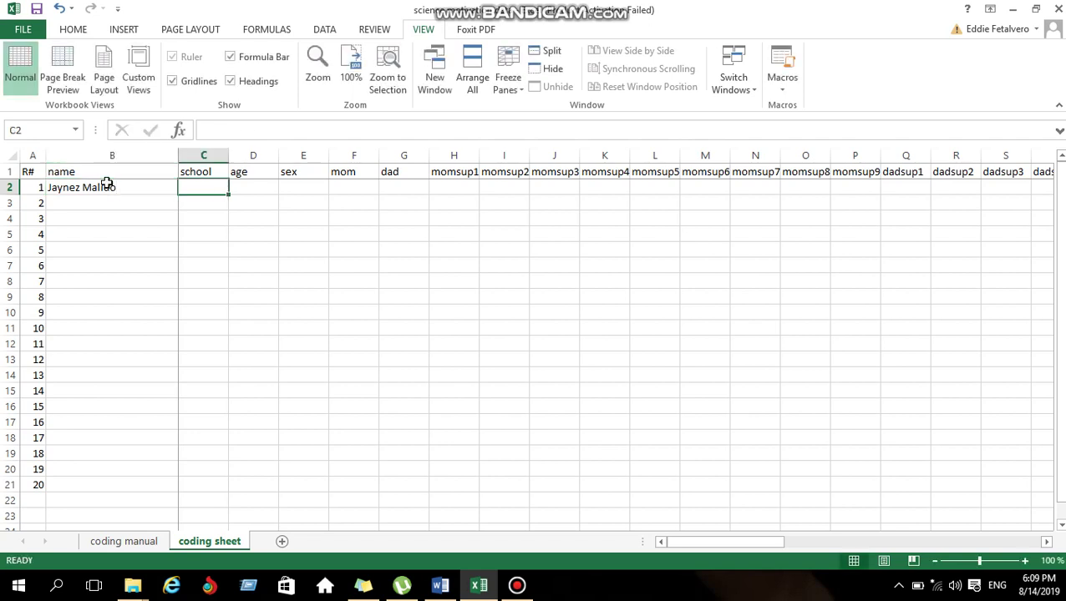
{"action": "key", "text": "Tab"}
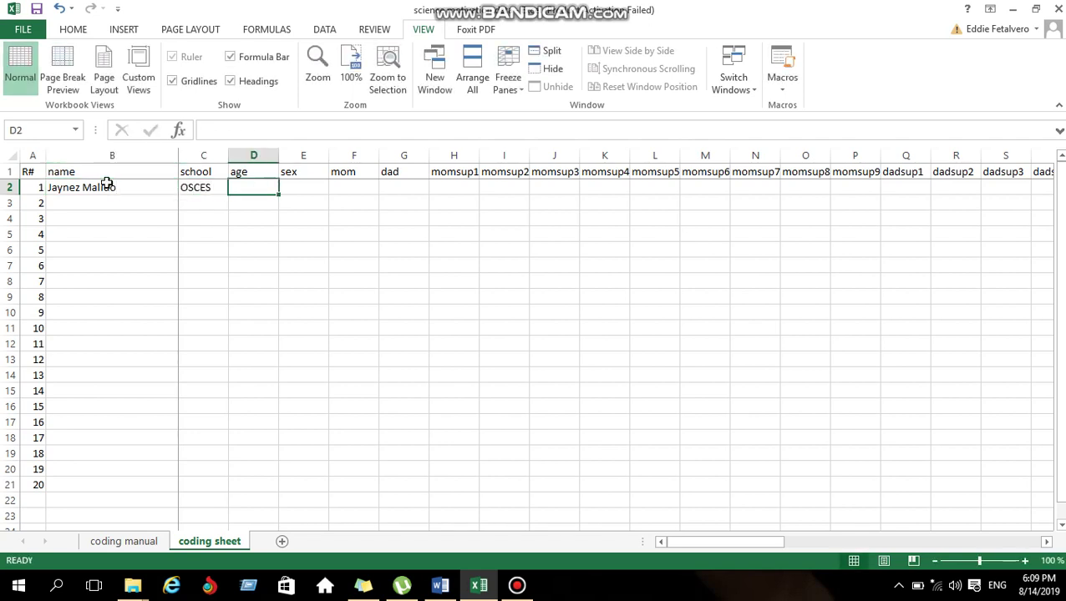
{"action": "key", "text": "Tab"}
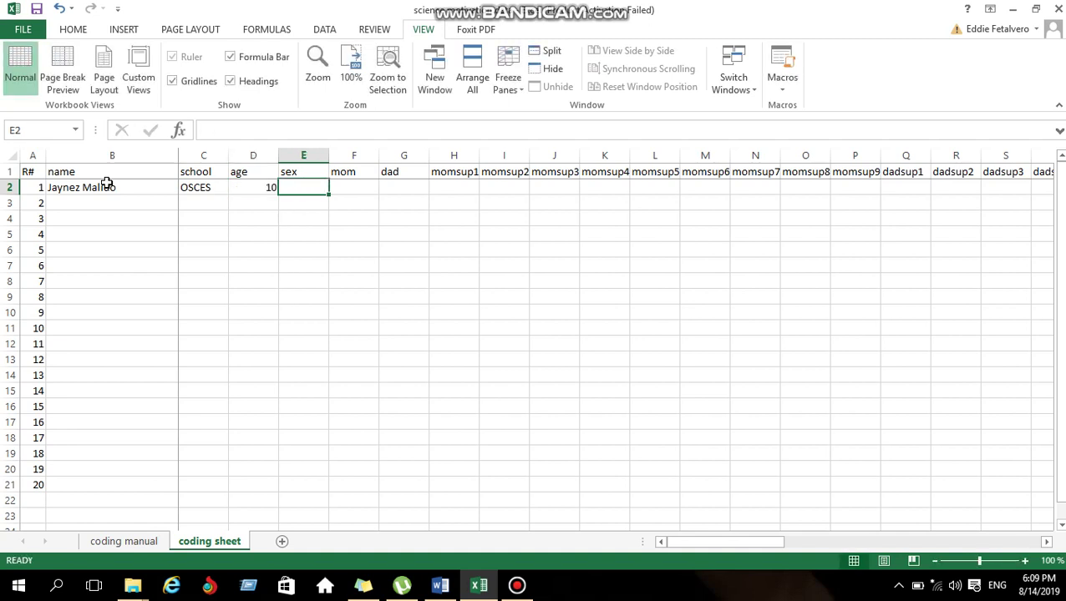
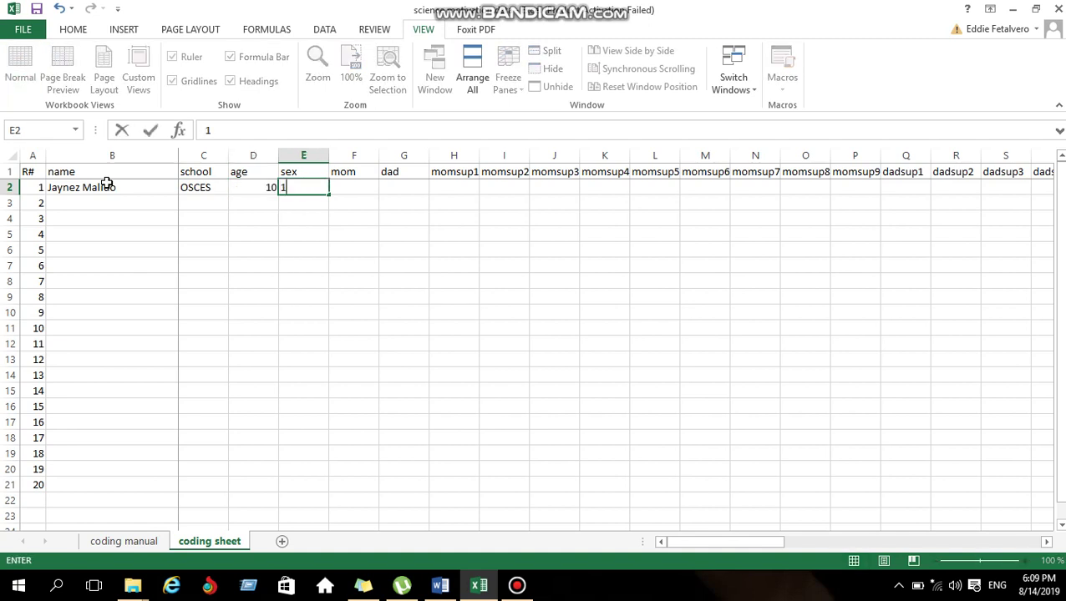
{"action": "key", "text": "Tab"}
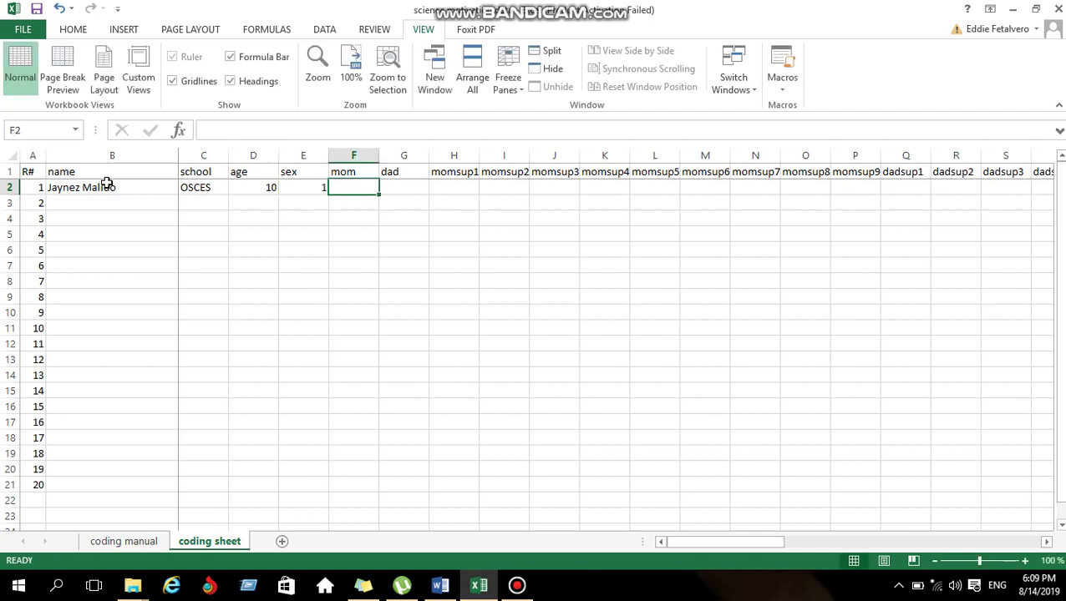
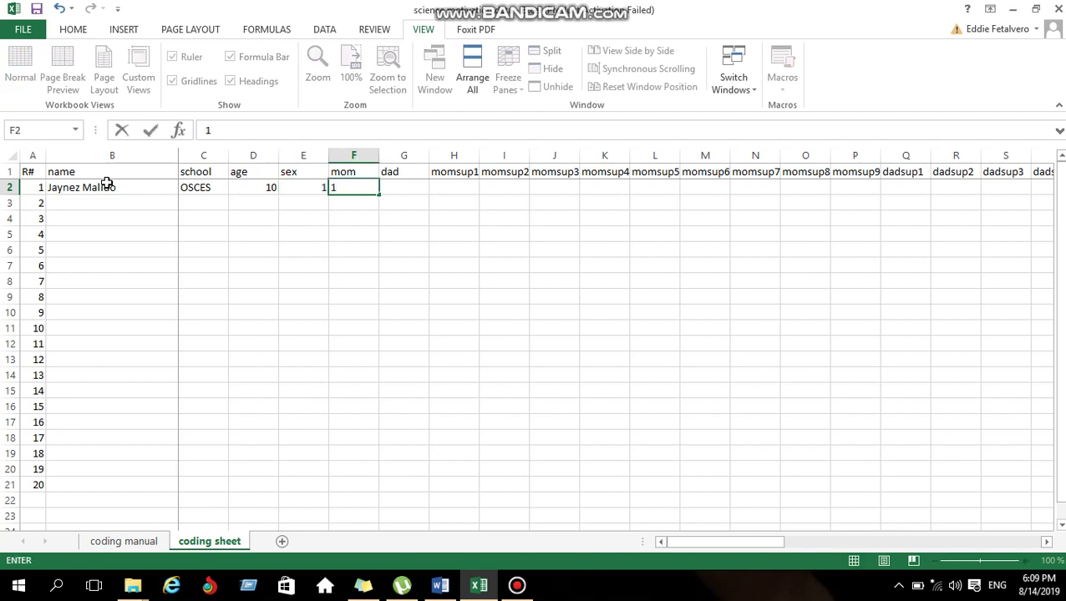
{"action": "key", "text": "Tab"}
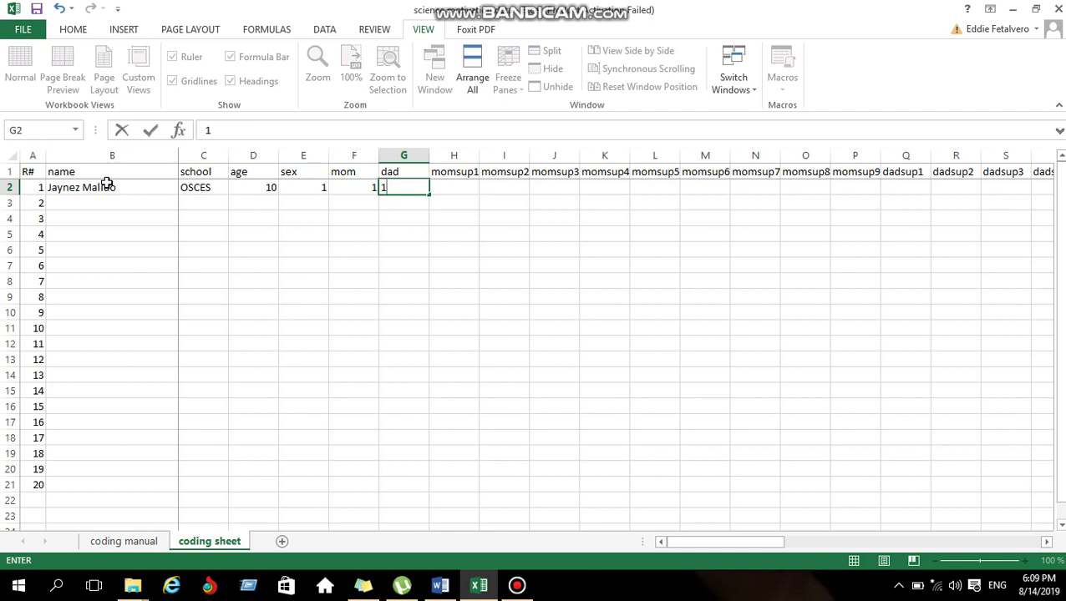
{"action": "key", "text": "Tab"}
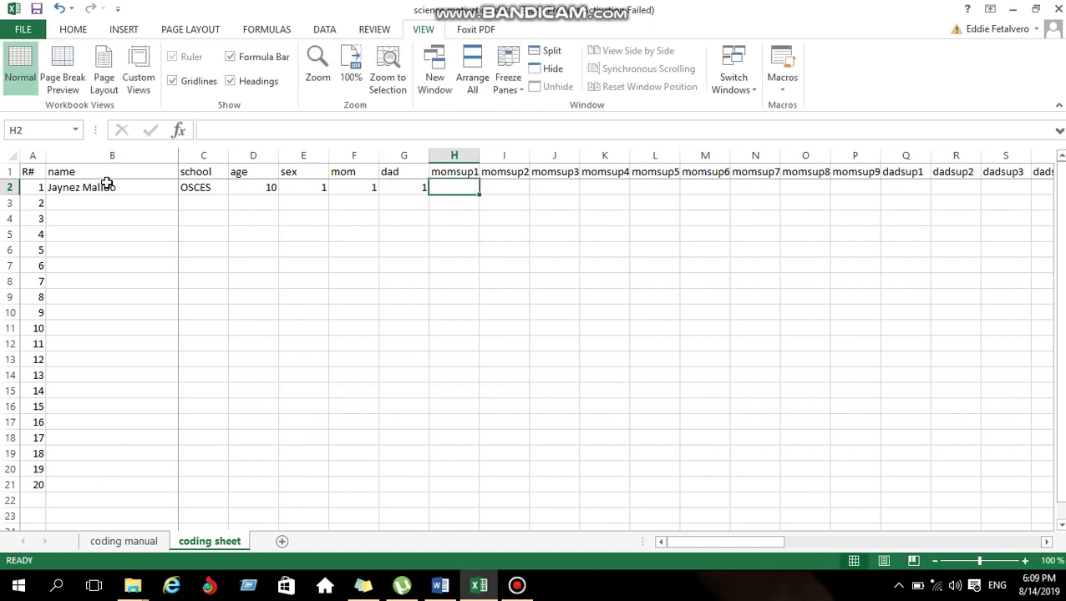
Enter the momsup1–9 scores 7, 7, 1, 7, 5, 4, 7, 7, 7.
{"action": "type", "text": "7"}
{"action": "key", "text": "Tab"}
{"action": "type", "text": "7"}
{"action": "key", "text": "Tab"}
{"action": "type", "text": "1"}
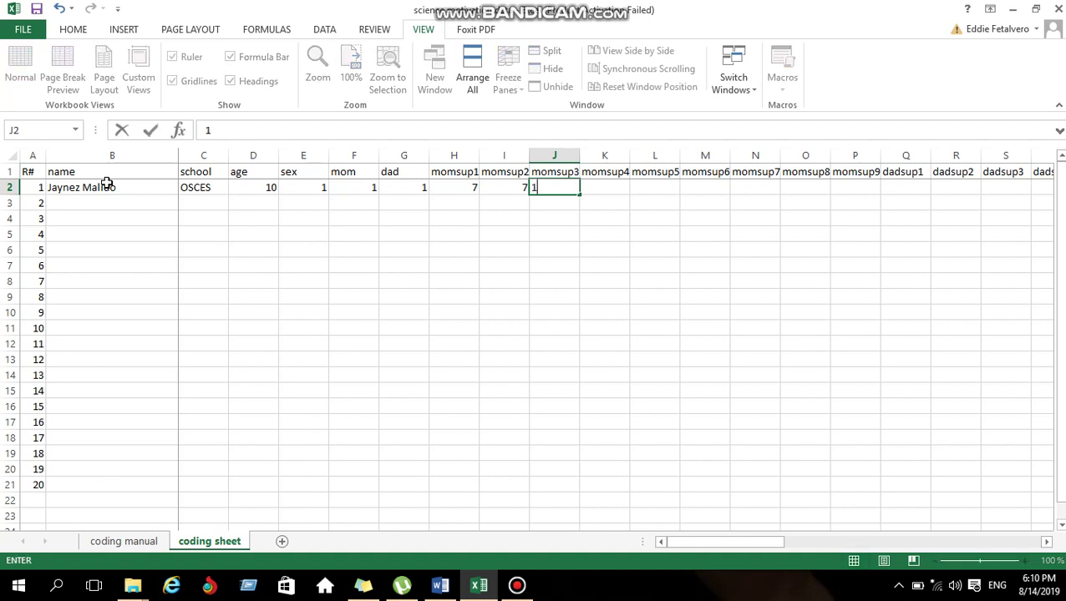
{"action": "key", "text": "Tab"}
{"action": "type", "text": "7"}
{"action": "key", "text": "Tab"}
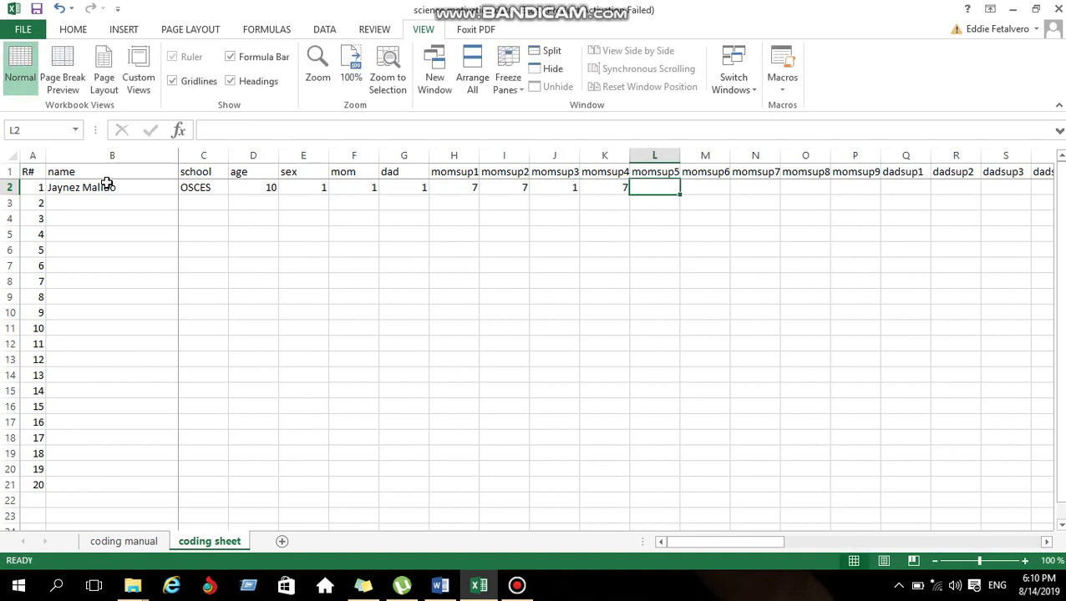
{"action": "type", "text": "5"}
{"action": "key", "text": "Tab"}
{"action": "type", "text": "4"}
{"action": "key", "text": "Tab"}
{"action": "type", "text": "7"}
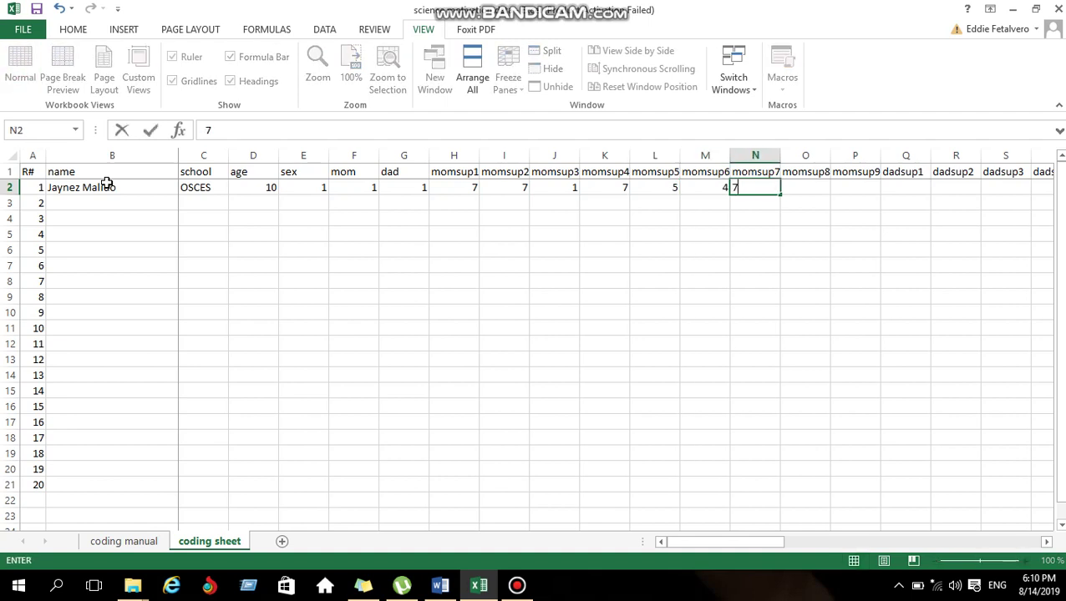
{"action": "key", "text": "Tab"}
{"action": "type", "text": "7"}
{"action": "key", "text": "Tab"}
{"action": "type", "text": "7"}
{"action": "key", "text": "ctrl+Return"}
{"action": "key", "text": "Tab"}
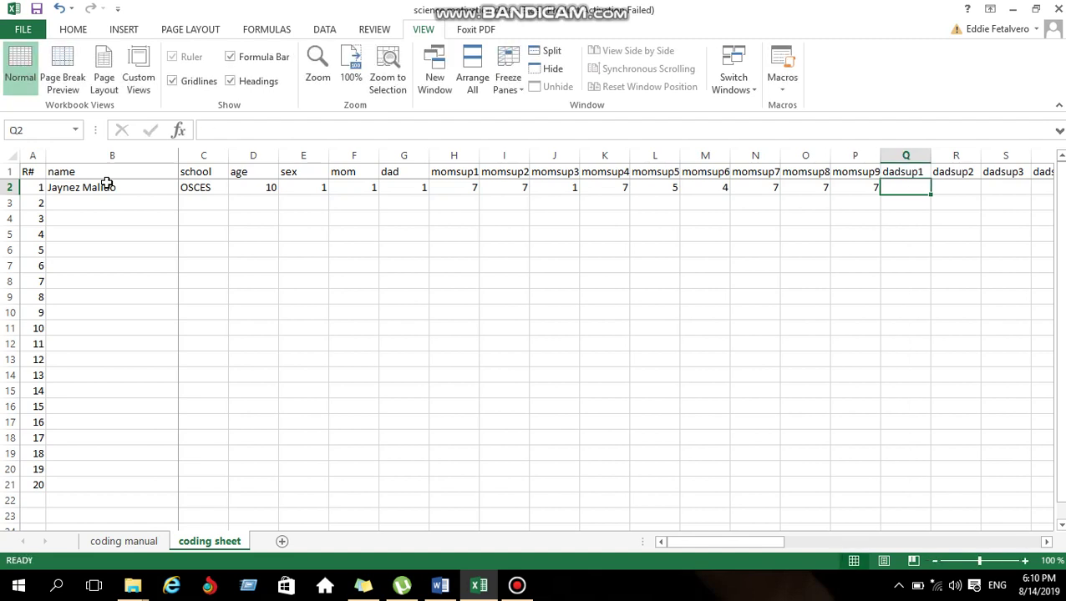
Enter the dadsup1–9 scores 7, 7, 1, 7, 5, 4, 7, 7, 7.
{"action": "type", "text": "7"}
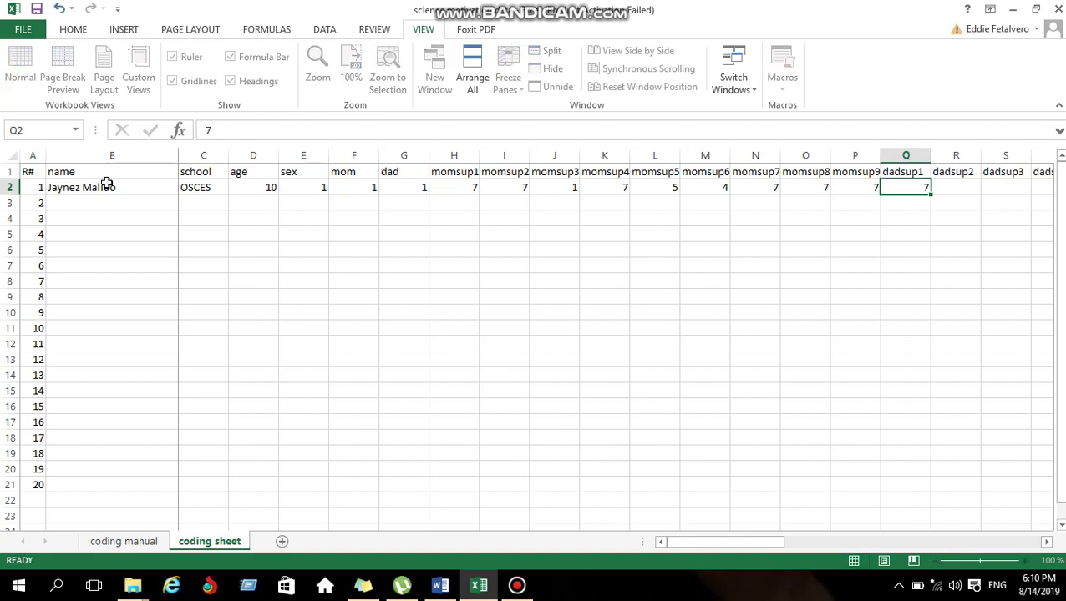
{"action": "key", "text": "Tab"}
{"action": "type", "text": "7"}
{"action": "key", "text": "Tab"}
{"action": "type", "text": "1"}
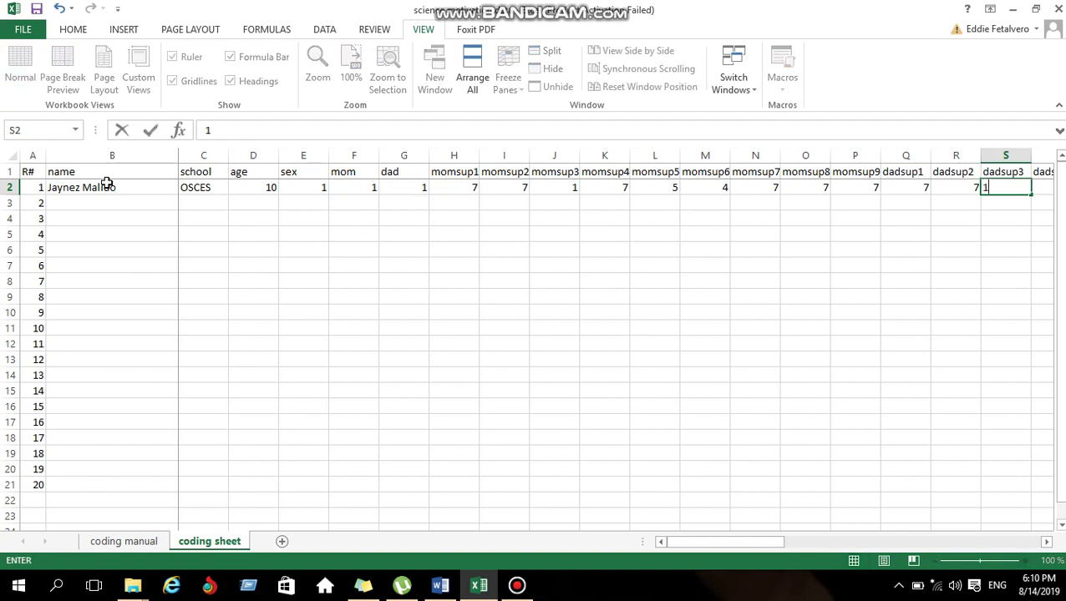
{"action": "key", "text": "Tab"}
{"action": "type", "text": "7"}
{"action": "key", "text": "Tab"}
{"action": "type", "text": "5"}
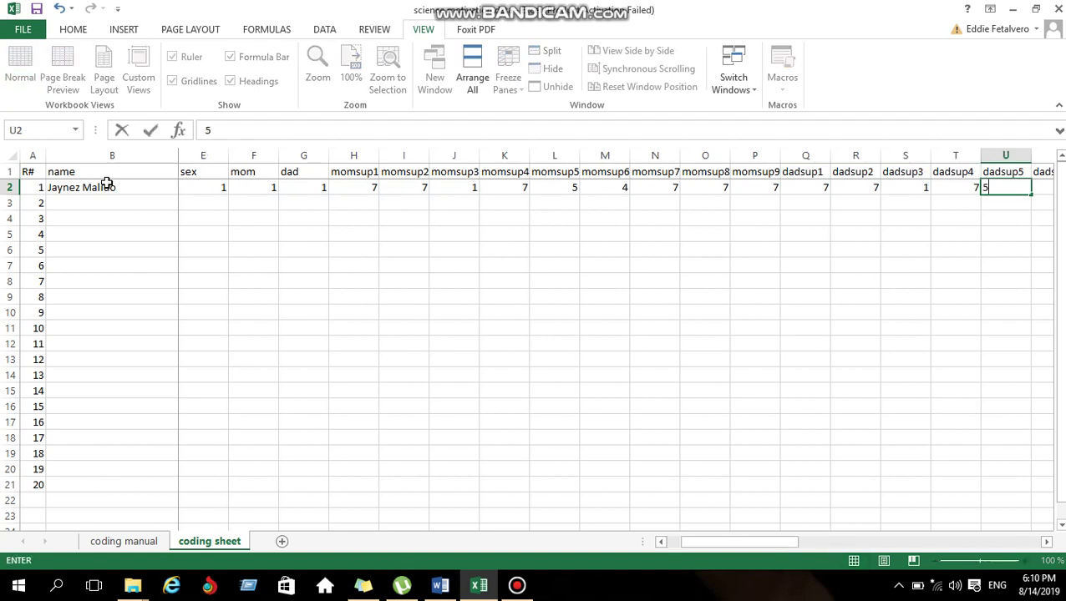
{"action": "key", "text": "Tab"}
{"action": "type", "text": "4"}
{"action": "key", "text": "Tab"}
{"action": "type", "text": "7"}
{"action": "key", "text": "Tab"}
{"action": "type", "text": "7"}
{"action": "key", "text": "Tab"}
{"action": "type", "text": "7"}
{"action": "key", "text": "Tab"}
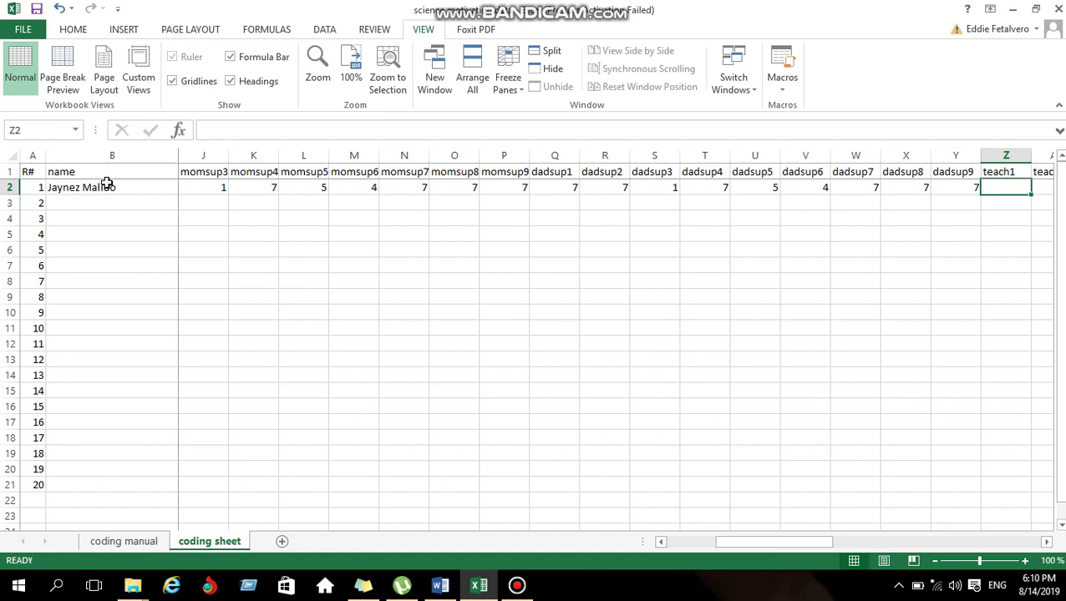
Enter the teach1–6 scores 7, 7, 7, 1, 7, 7.
{"action": "type", "text": "7"}
{"action": "key", "text": "Tab"}
{"action": "type", "text": "7"}
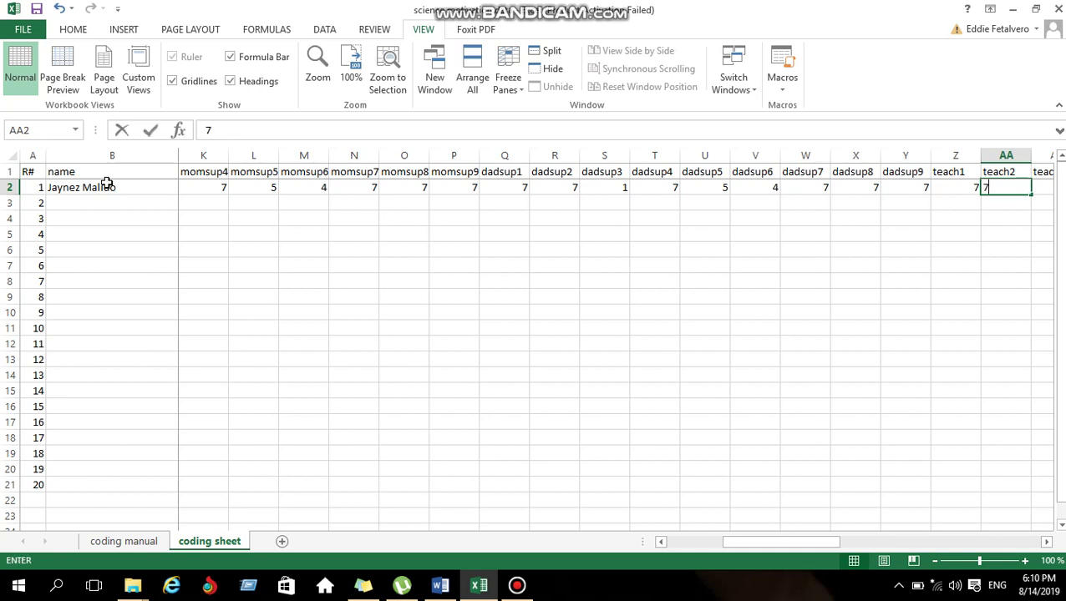
{"action": "key", "text": "Tab"}
{"action": "type", "text": "7"}
{"action": "key", "text": "Tab"}
{"action": "type", "text": "1"}
{"action": "key", "text": "Tab"}
{"action": "type", "text": "7"}
{"action": "key", "text": "Tab"}
{"action": "type", "text": "7"}
{"action": "key", "text": "Tab"}
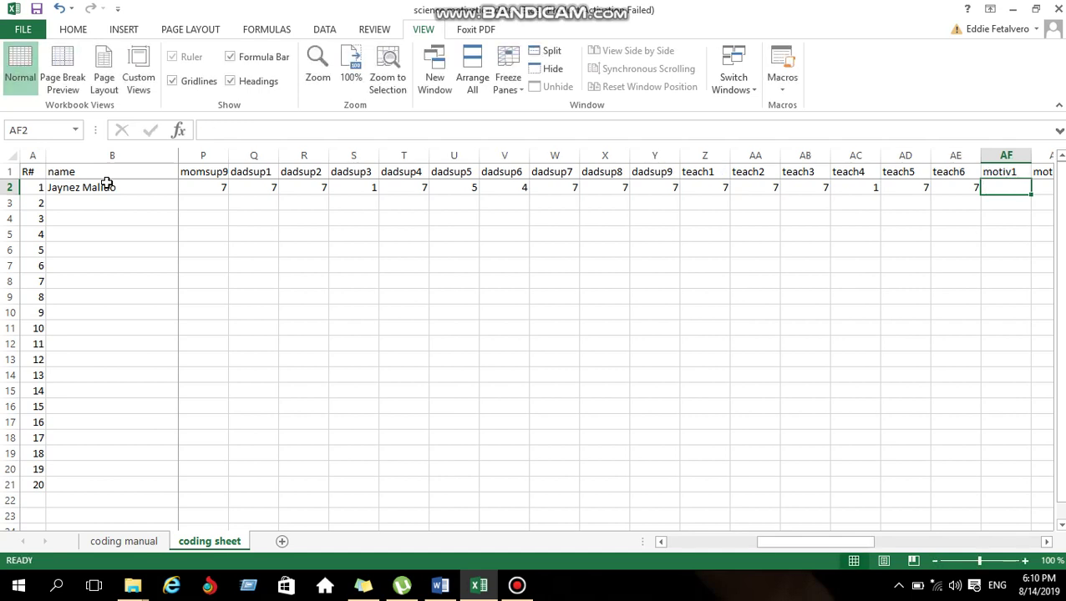
Enter the motiv1–10 scores as 4, except motiv5 as 2.
{"action": "type", "text": "4"}
{"action": "key", "text": "Tab"}
{"action": "type", "text": "4"}
{"action": "key", "text": "Tab"}
{"action": "type", "text": "4"}
{"action": "key", "text": "Tab"}
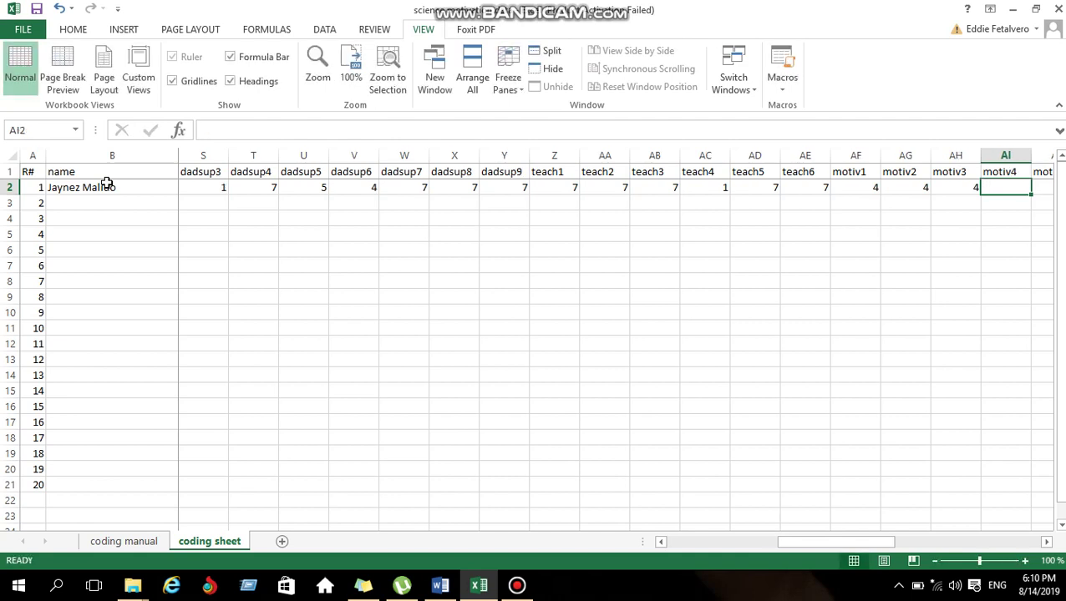
{"action": "type", "text": "4"}
{"action": "key", "text": "Tab"}
{"action": "type", "text": "2"}
{"action": "key", "text": "Tab"}
{"action": "type", "text": "4"}
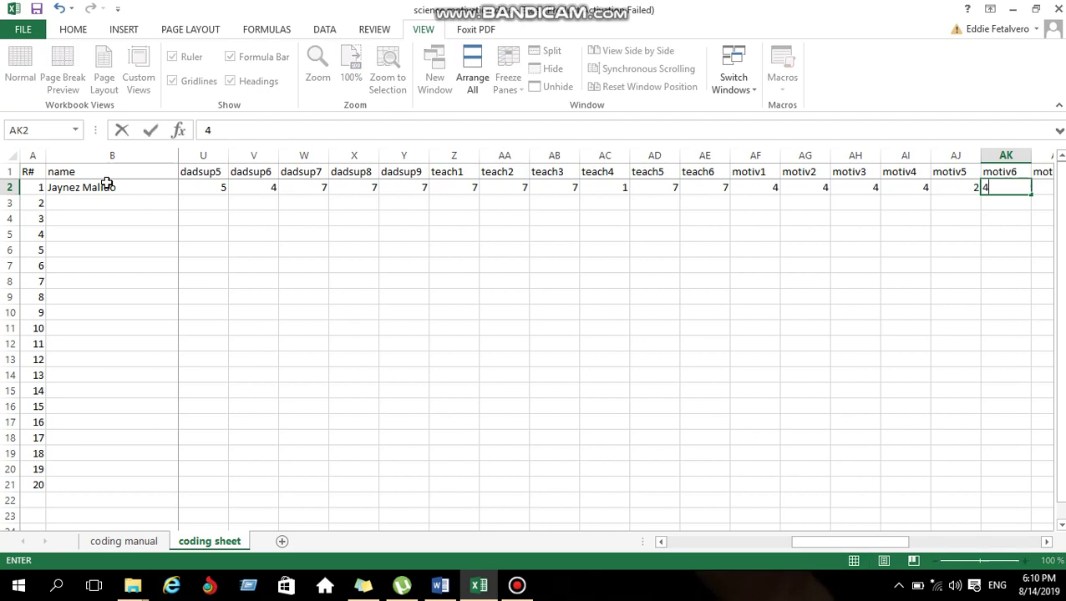
{"action": "key", "text": "Tab"}
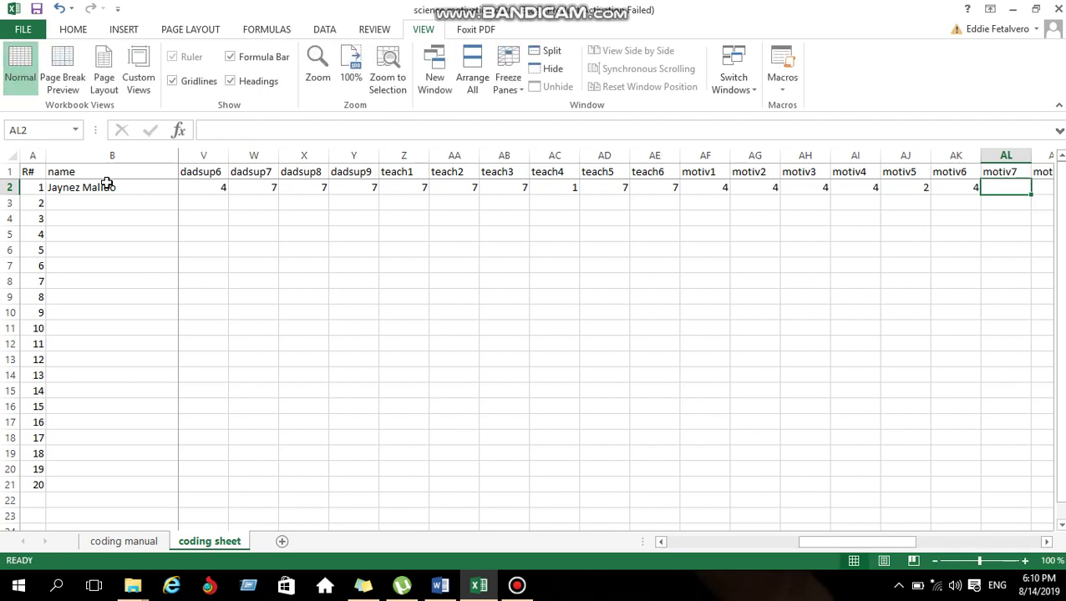
{"action": "type", "text": "4"}
{"action": "key", "text": "Tab"}
{"action": "type", "text": "4"}
{"action": "key", "text": "Tab"}
{"action": "type", "text": "4"}
{"action": "key", "text": "Tab"}
{"action": "type", "text": "4"}
{"action": "key", "text": "Tab"}
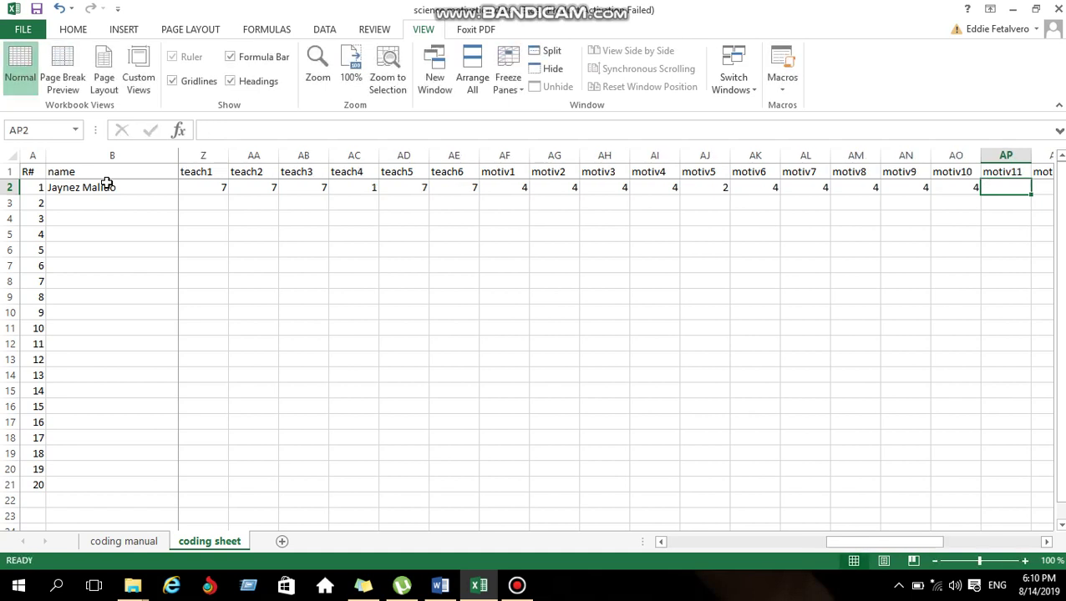